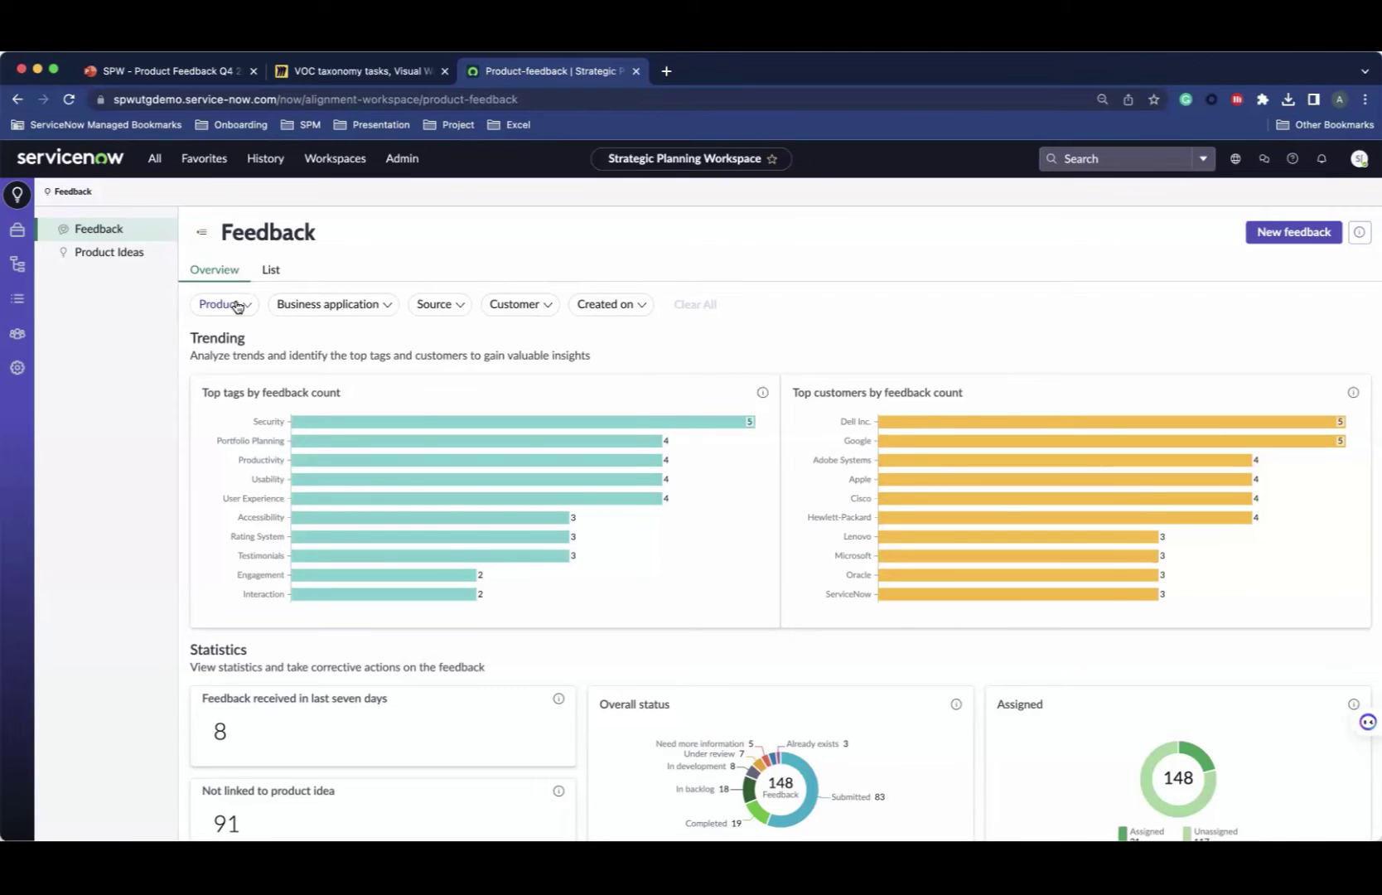
# Step: Look through the products available for filtering the feedback overview, leaving the filter unapplied
pyautogui.click(237, 306)
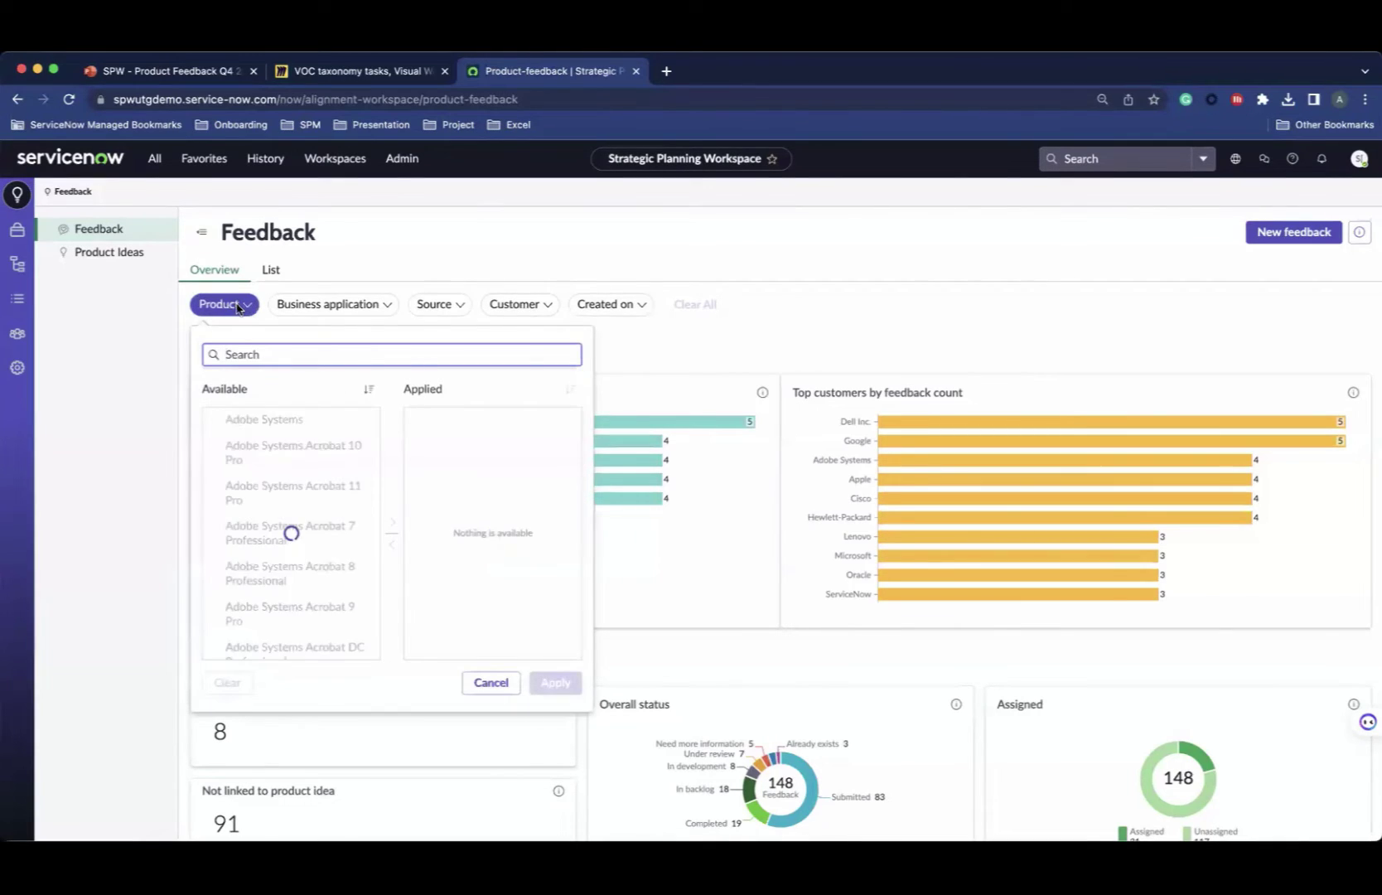
pyautogui.scroll(-3, 338, 518)
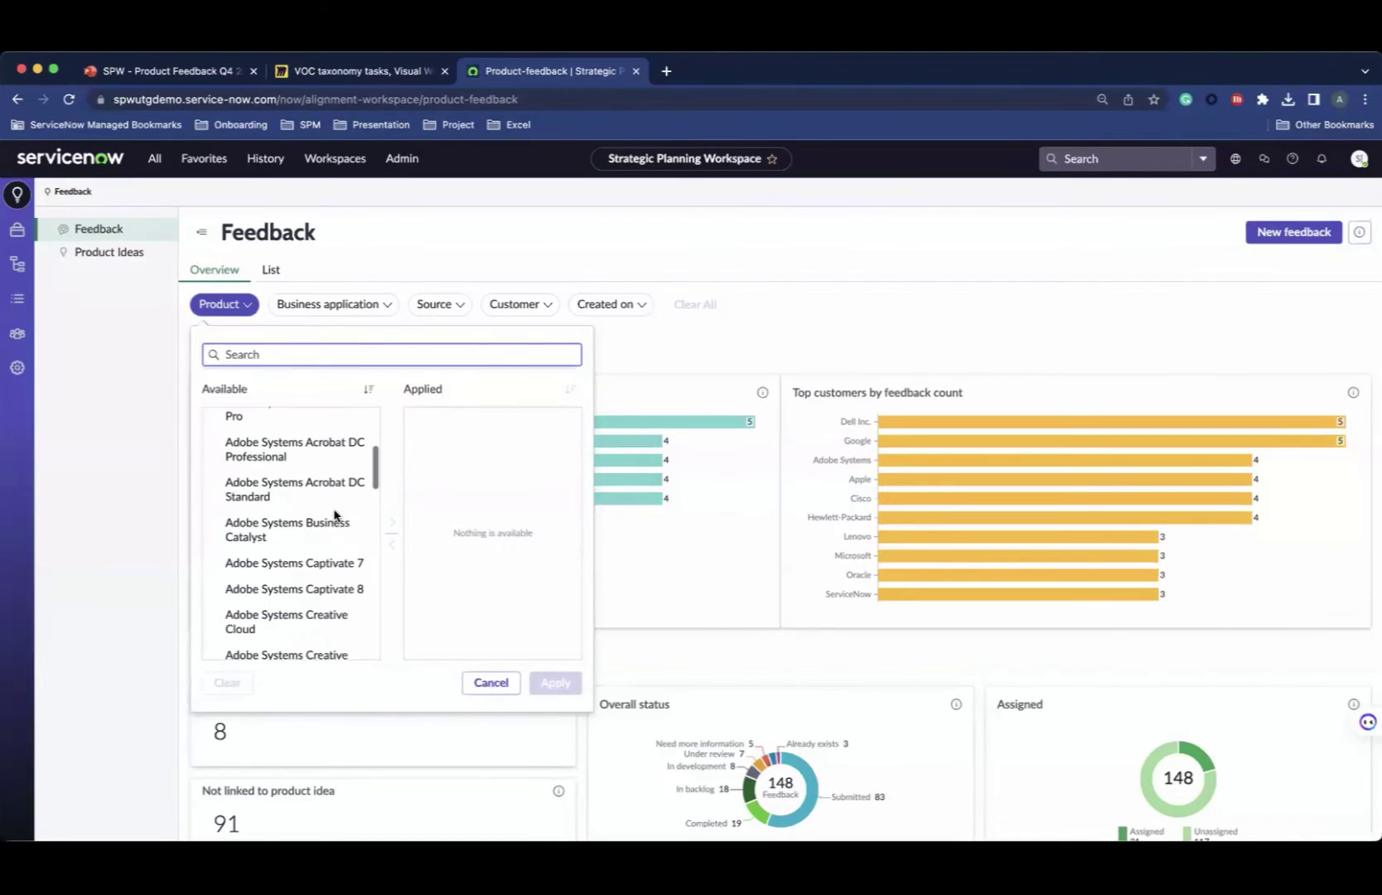
pyautogui.scroll(3, 336, 515)
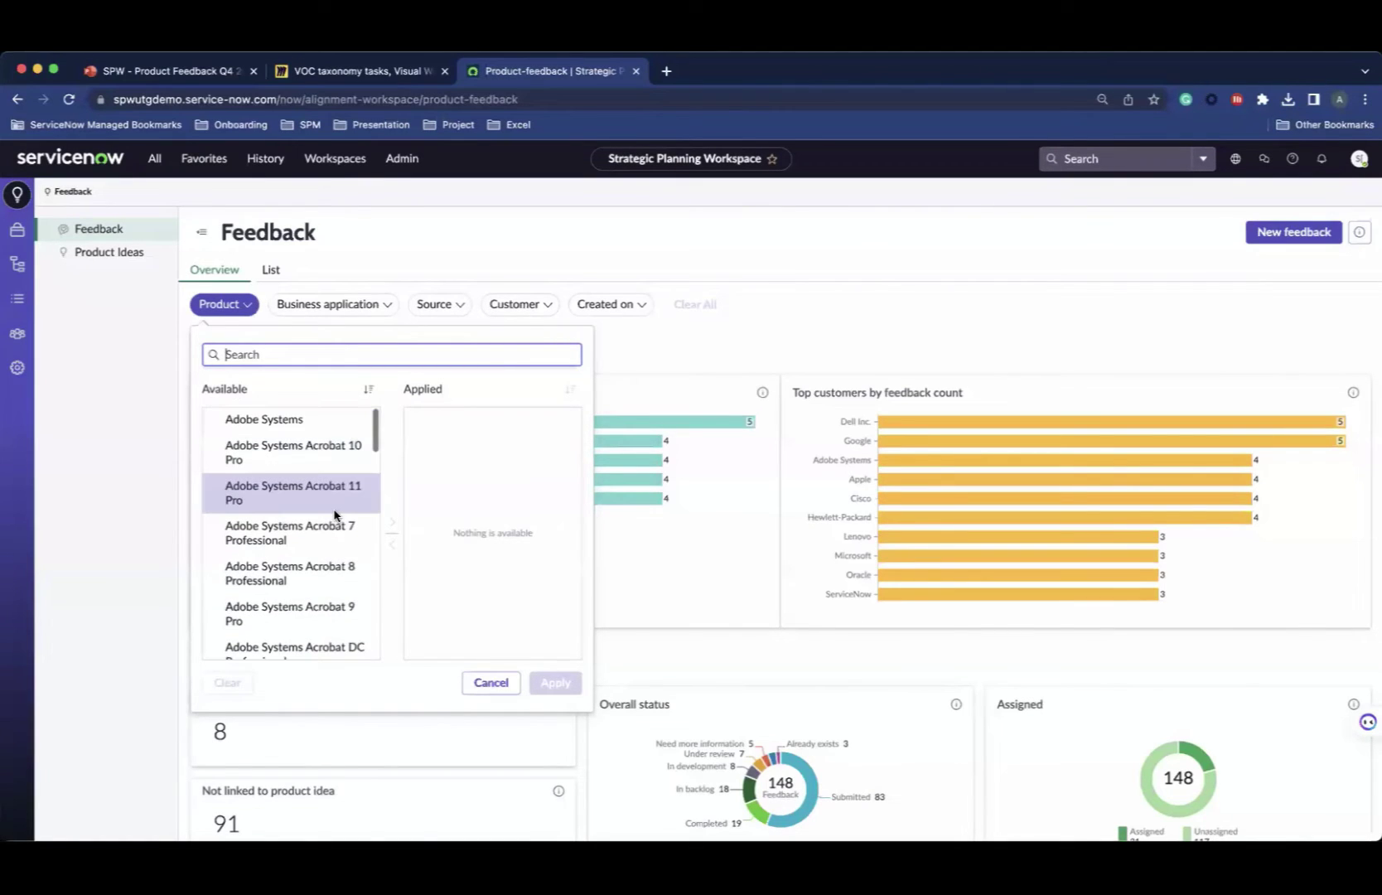
pyautogui.click(688, 271)
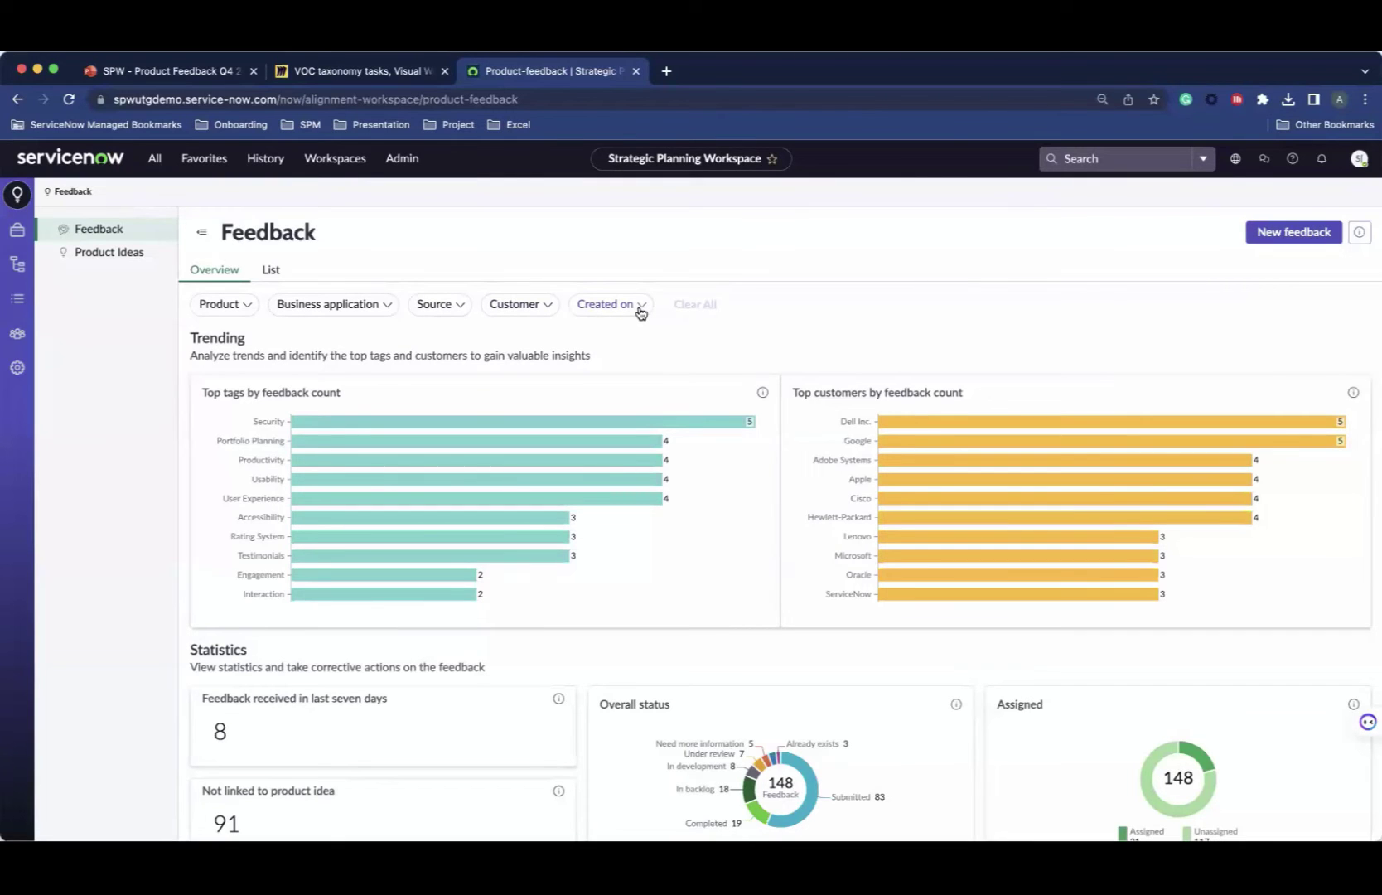
# Step: Show the feedback records as a list and examine its columns, including customer, sentiment, source, assignee and product
pyautogui.click(276, 271)
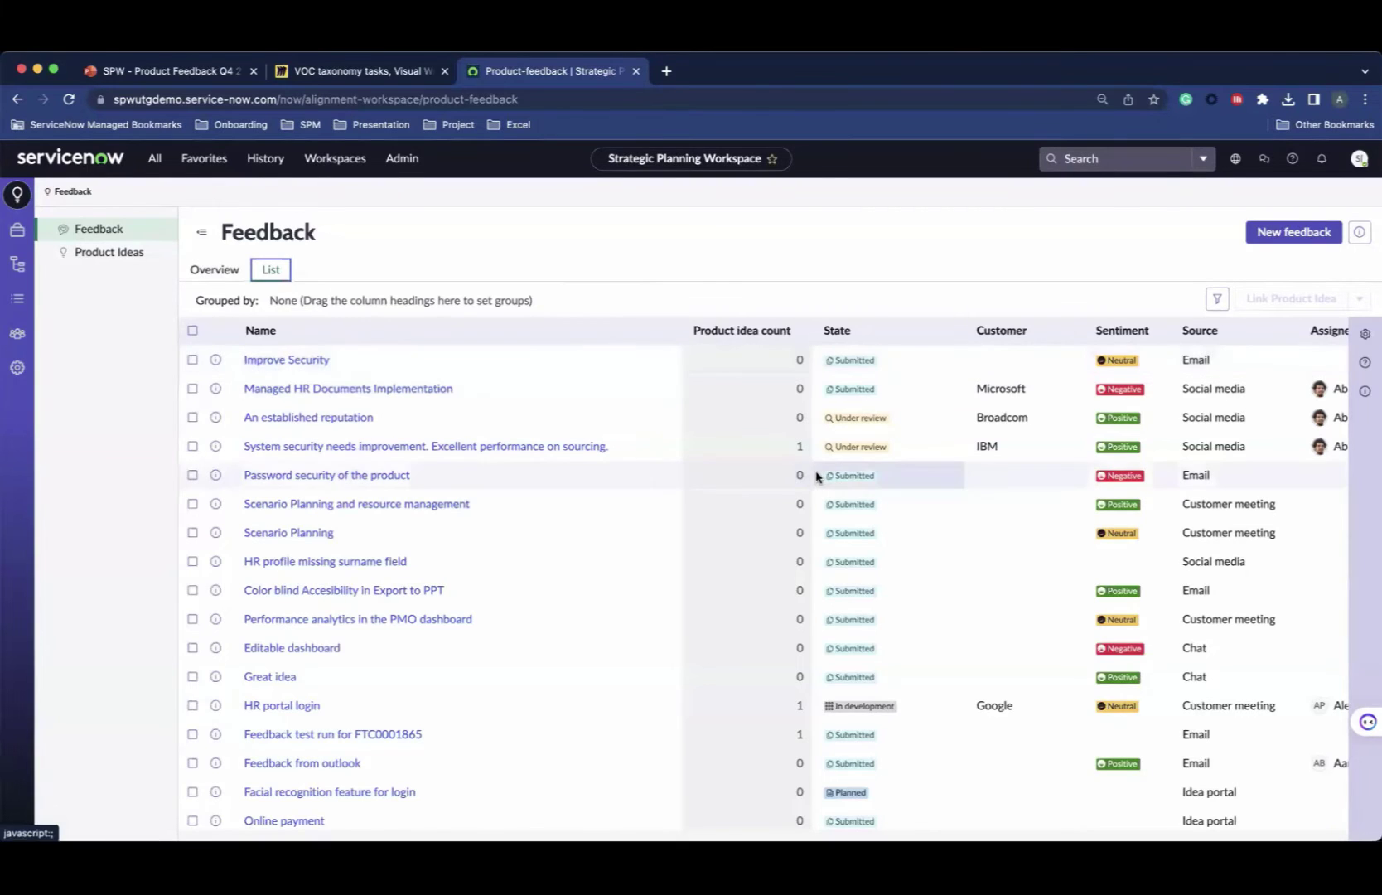
pyautogui.hscroll(5, 813, 476)
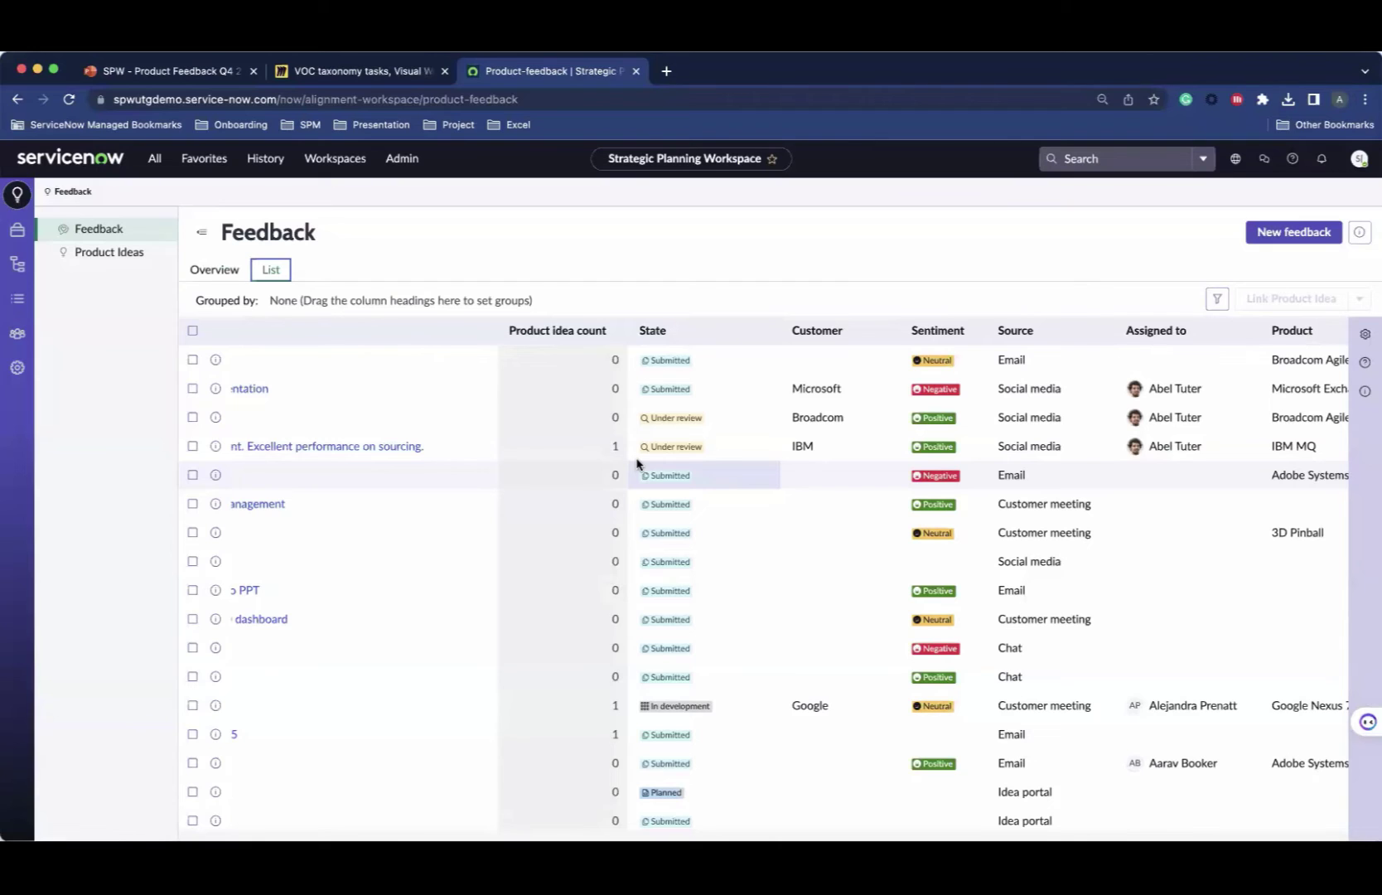
pyautogui.hscroll(-5, 567, 441)
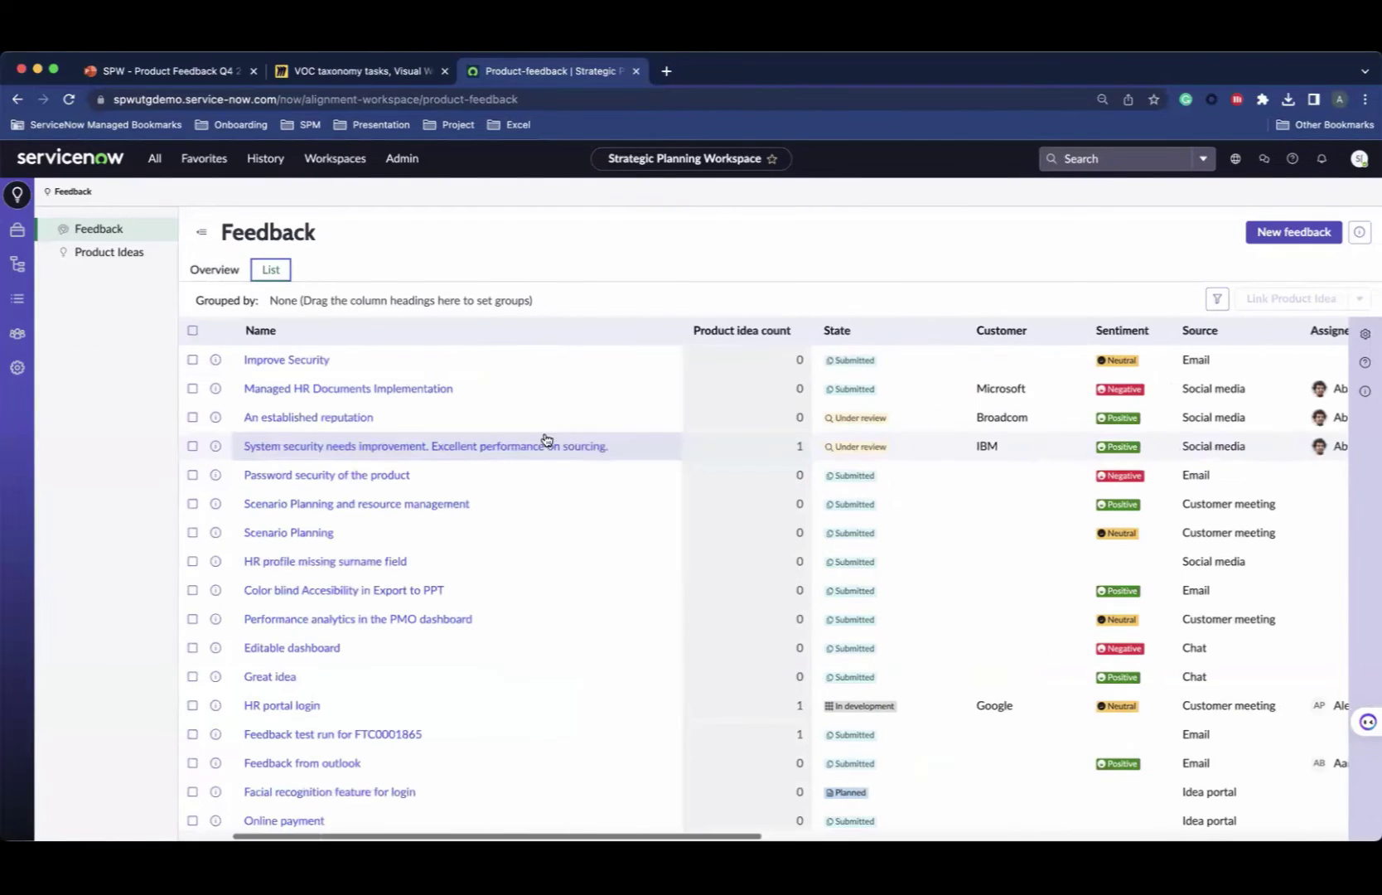
# Step: Open the Improve Security feedback record and inspect its tags and the available sentiment options
pyautogui.click(313, 359)
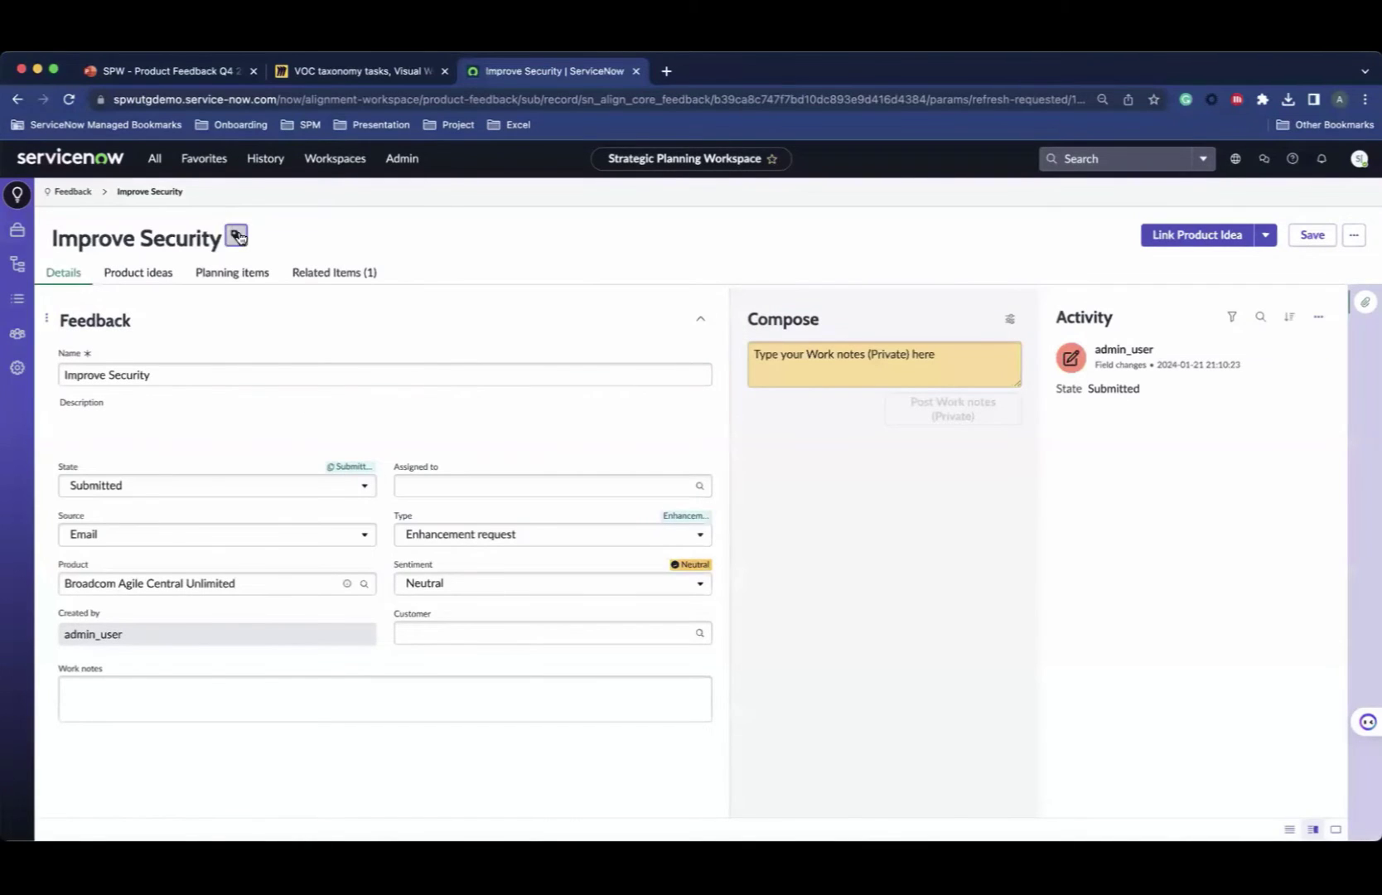
pyautogui.click(236, 235)
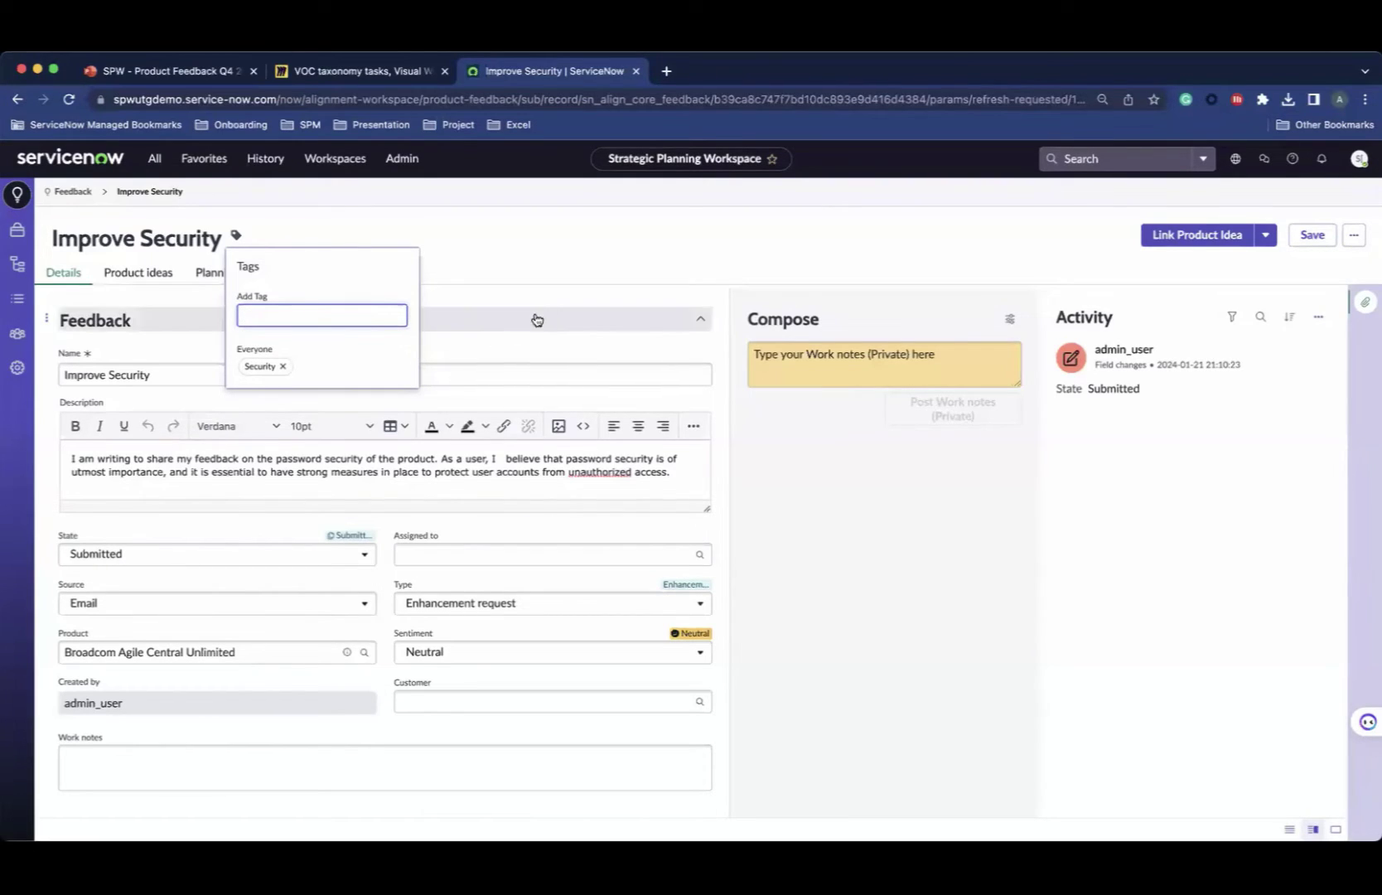
pyautogui.click(596, 260)
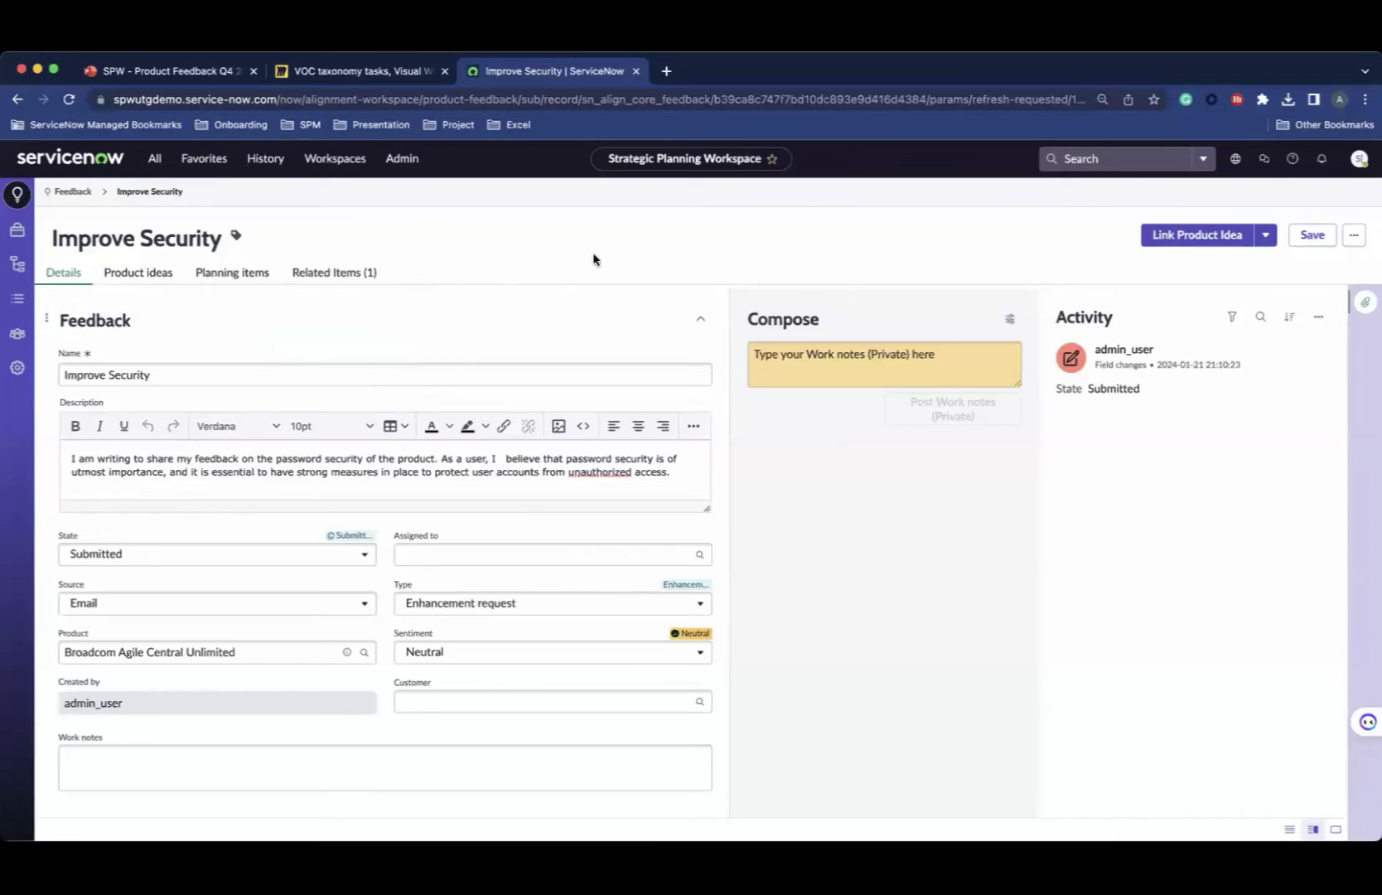
pyautogui.click(495, 656)
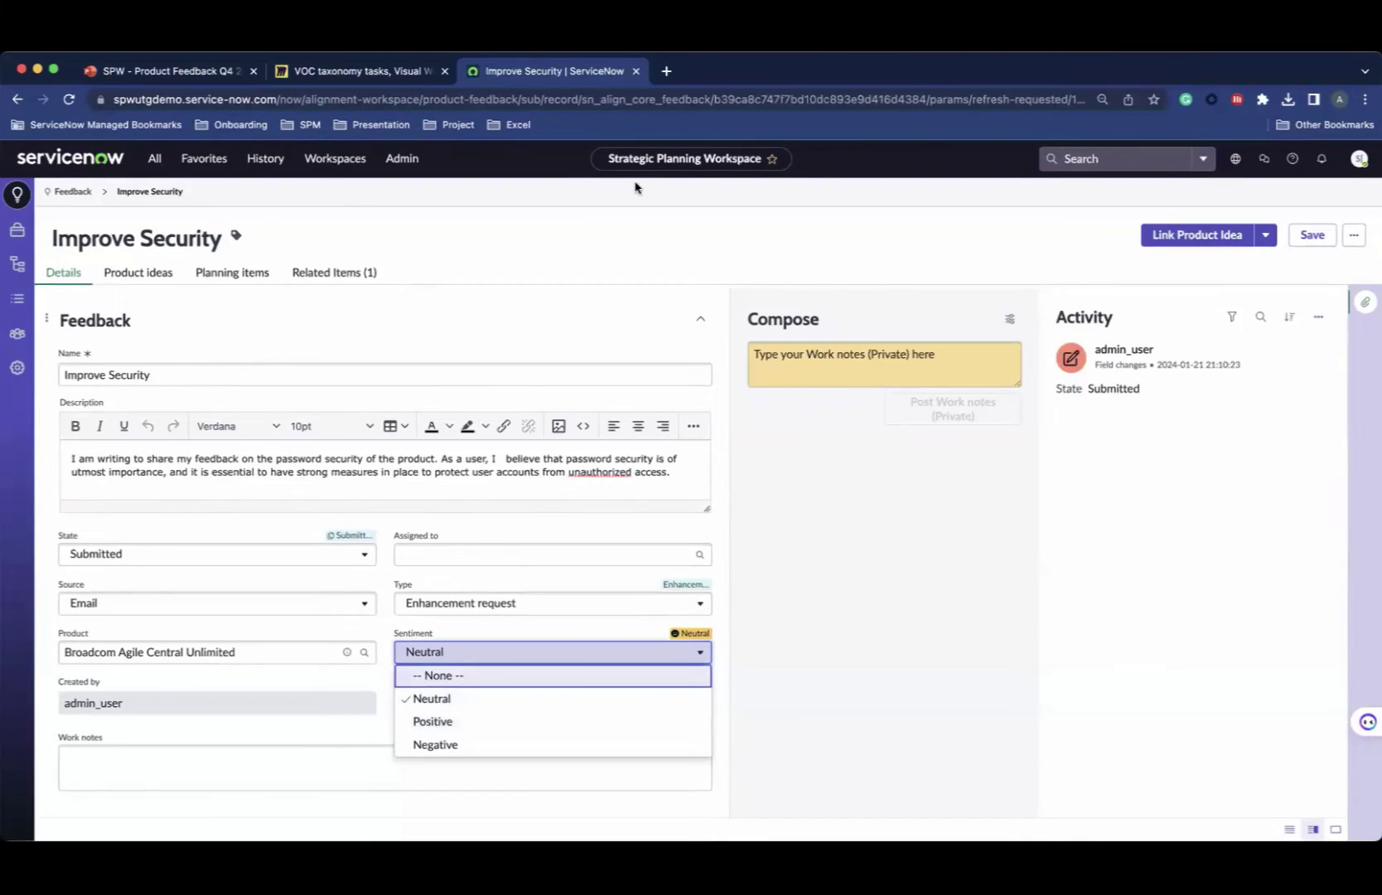
pyautogui.click(652, 255)
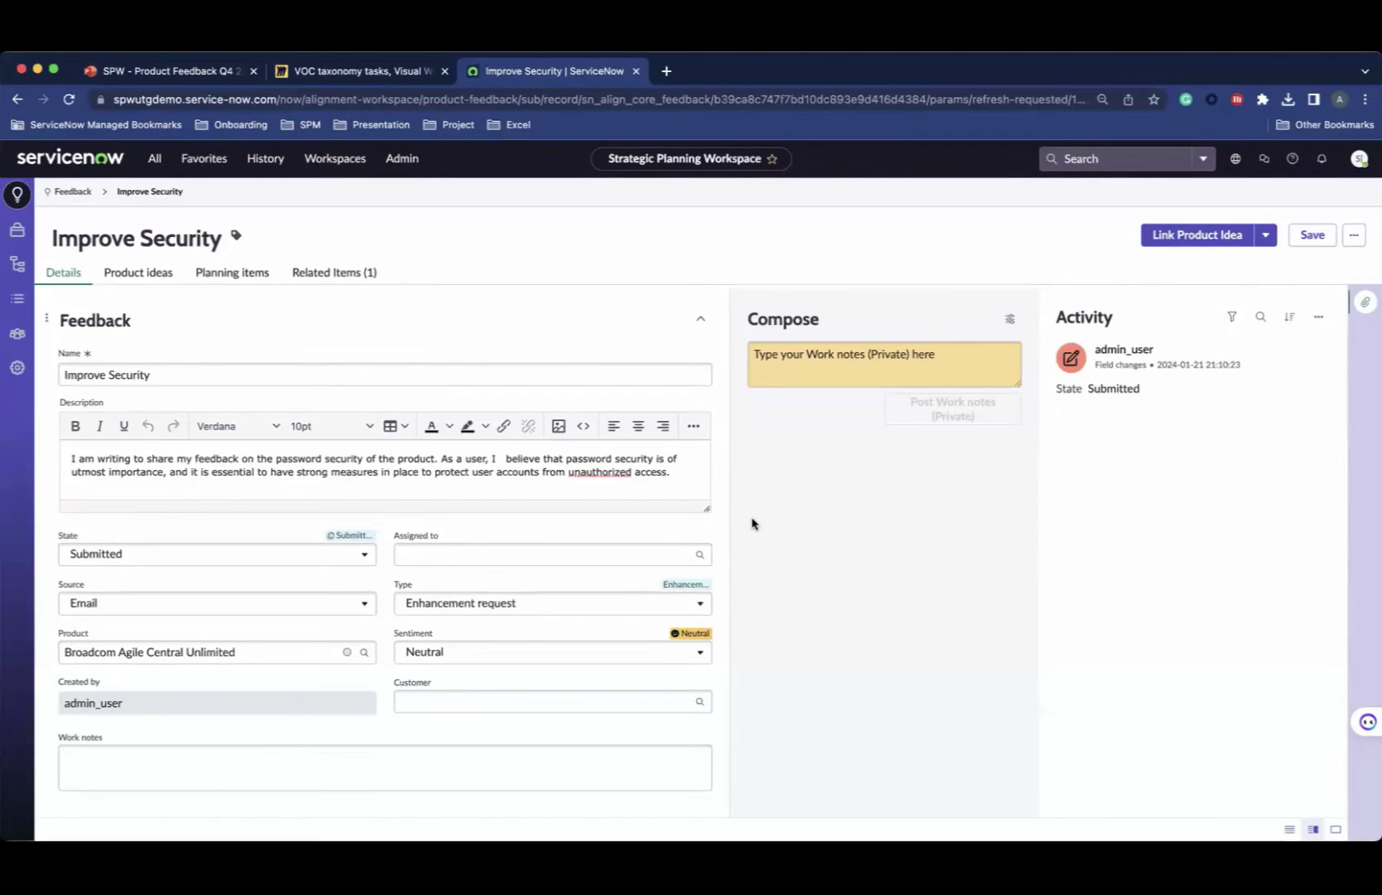
# Step: Reopen Improve Security from the feedback list and view the incidents available for linking, without linking any
pyautogui.click(75, 191)
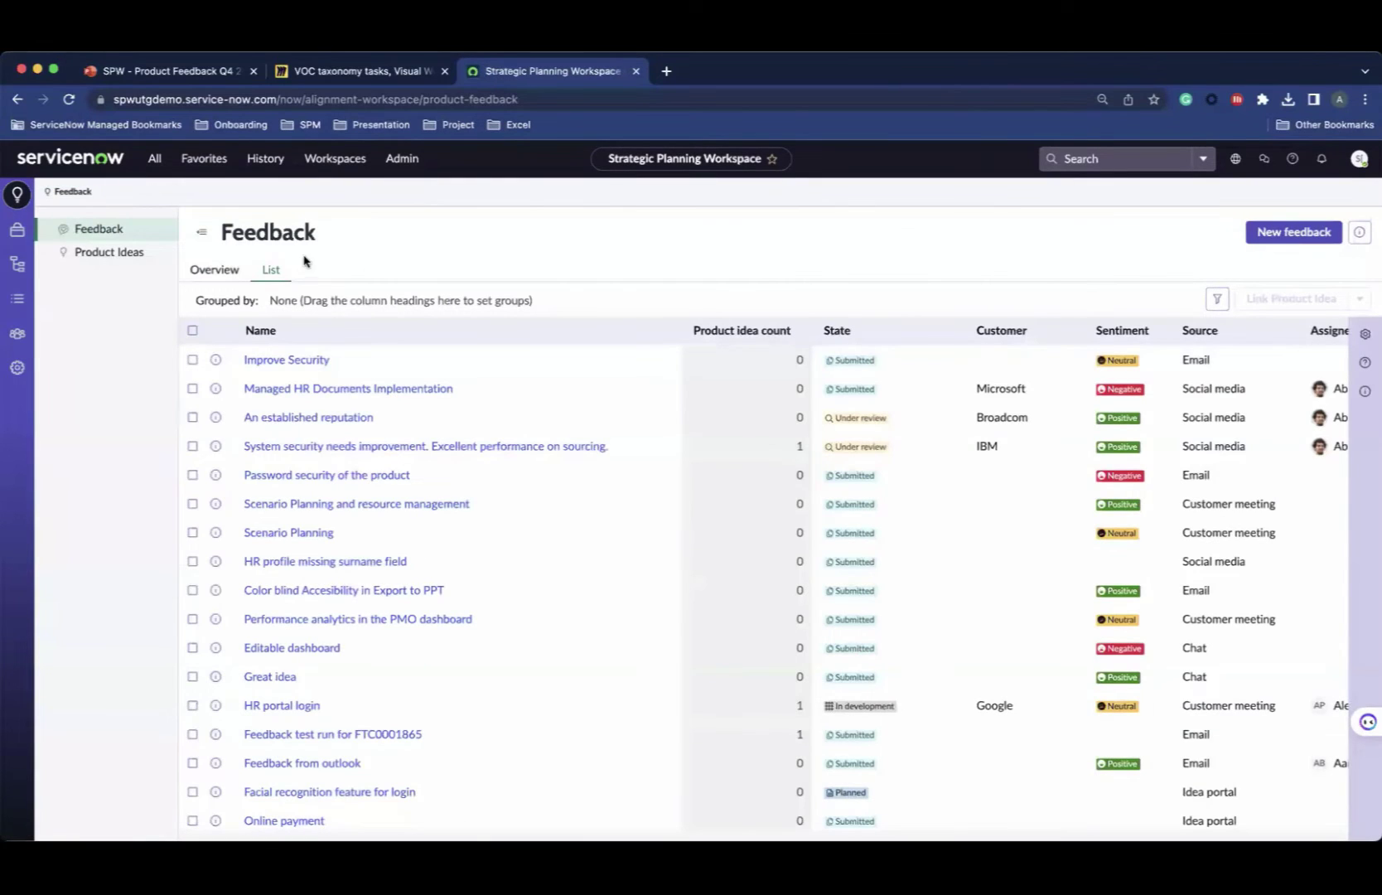
pyautogui.click(281, 360)
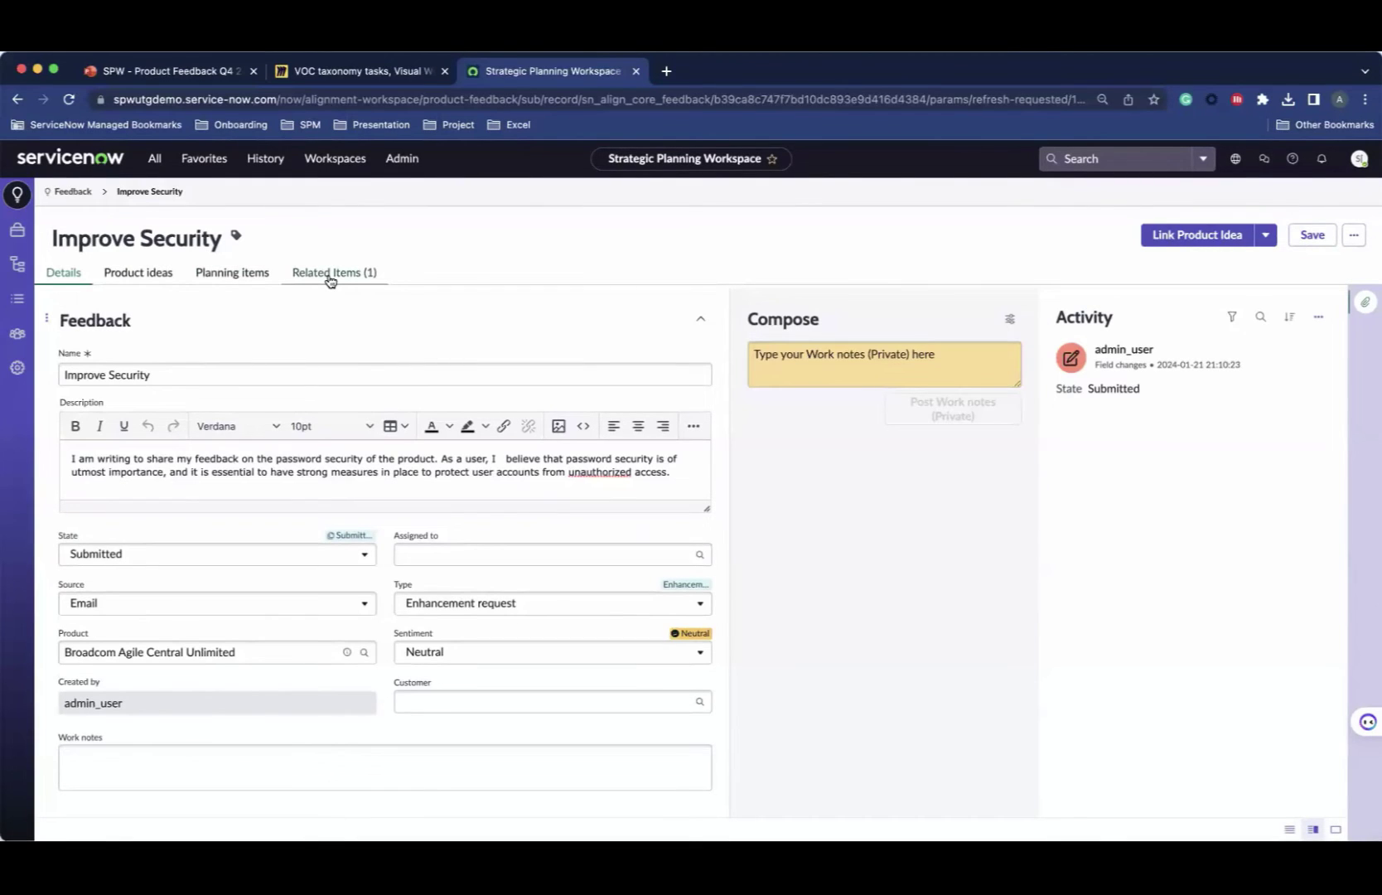
pyautogui.click(1266, 235)
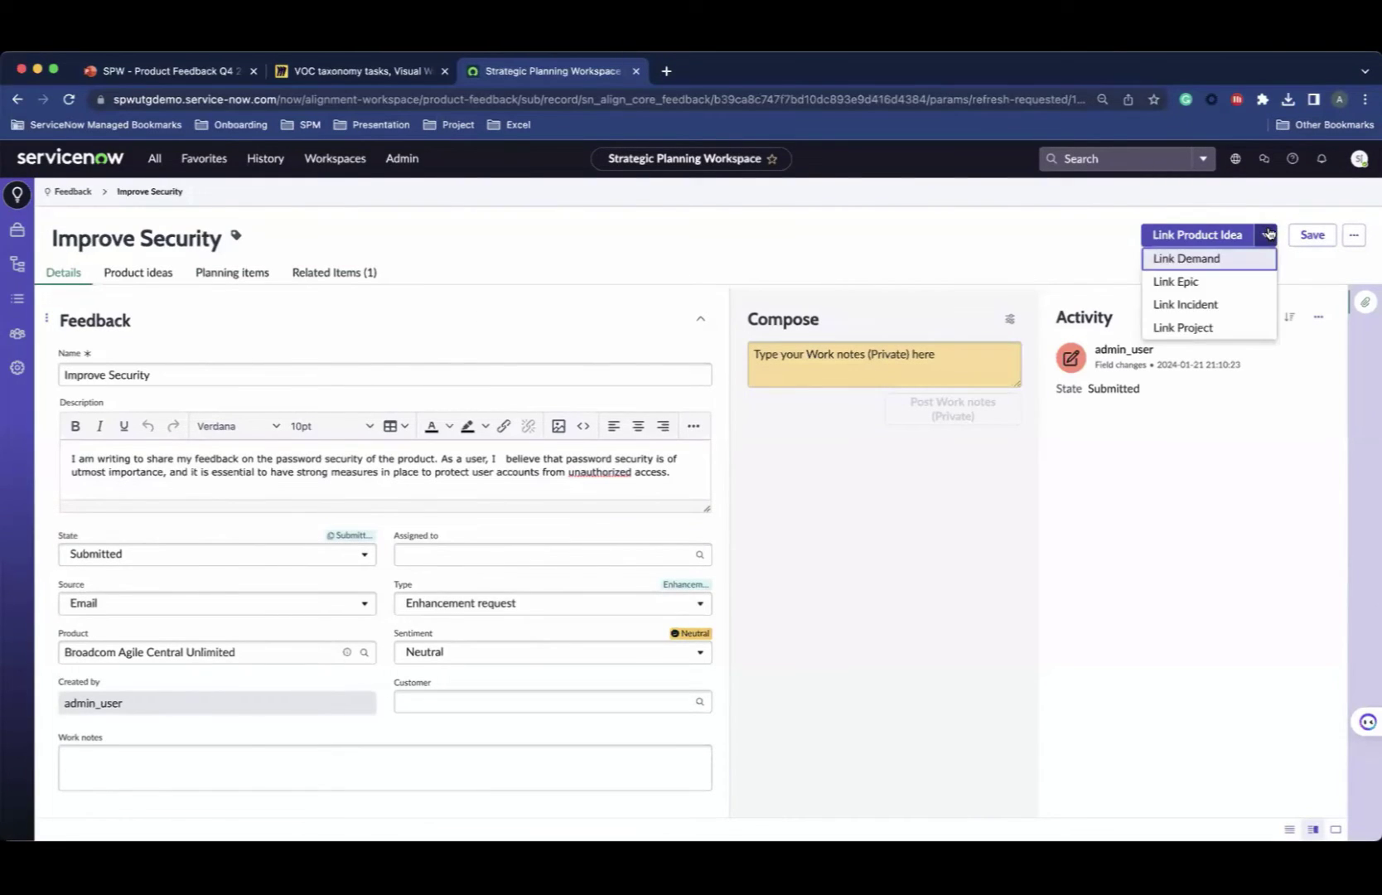
pyautogui.click(1230, 305)
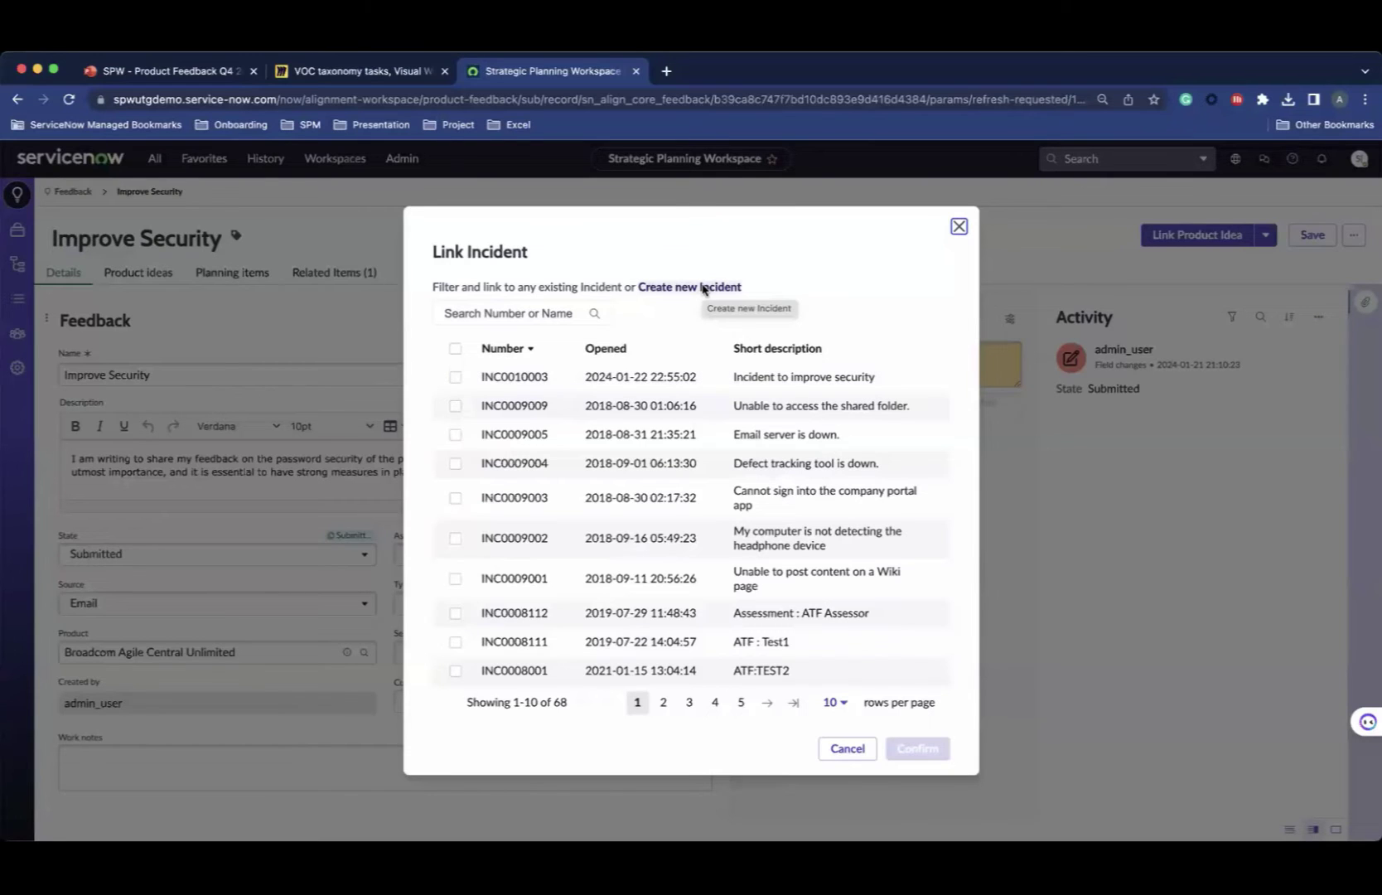
pyautogui.click(959, 227)
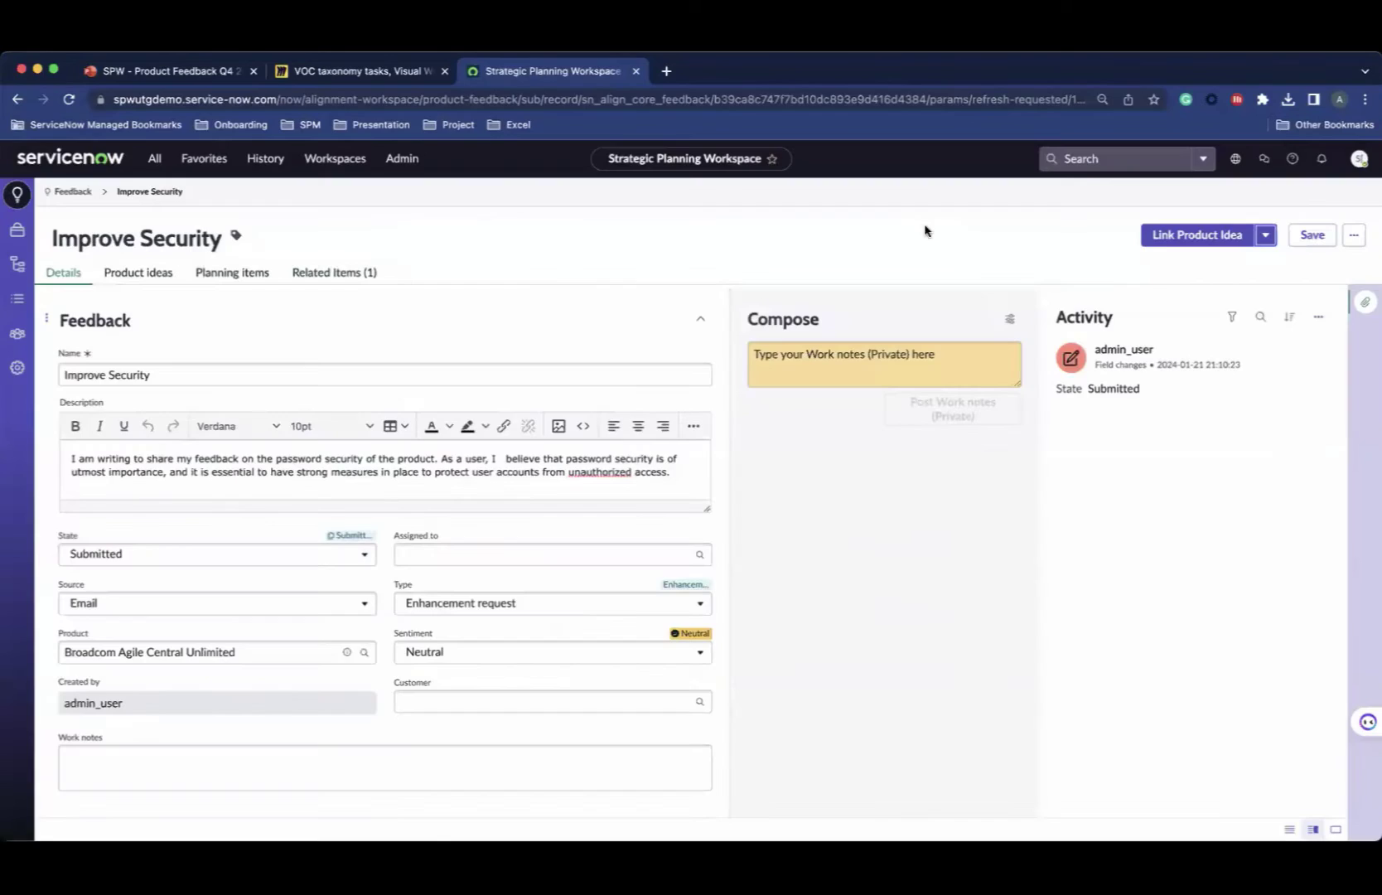
# Step: Check Improve Security's planning and related items, and open its linked incident "Incident to improve security"
pyautogui.click(336, 273)
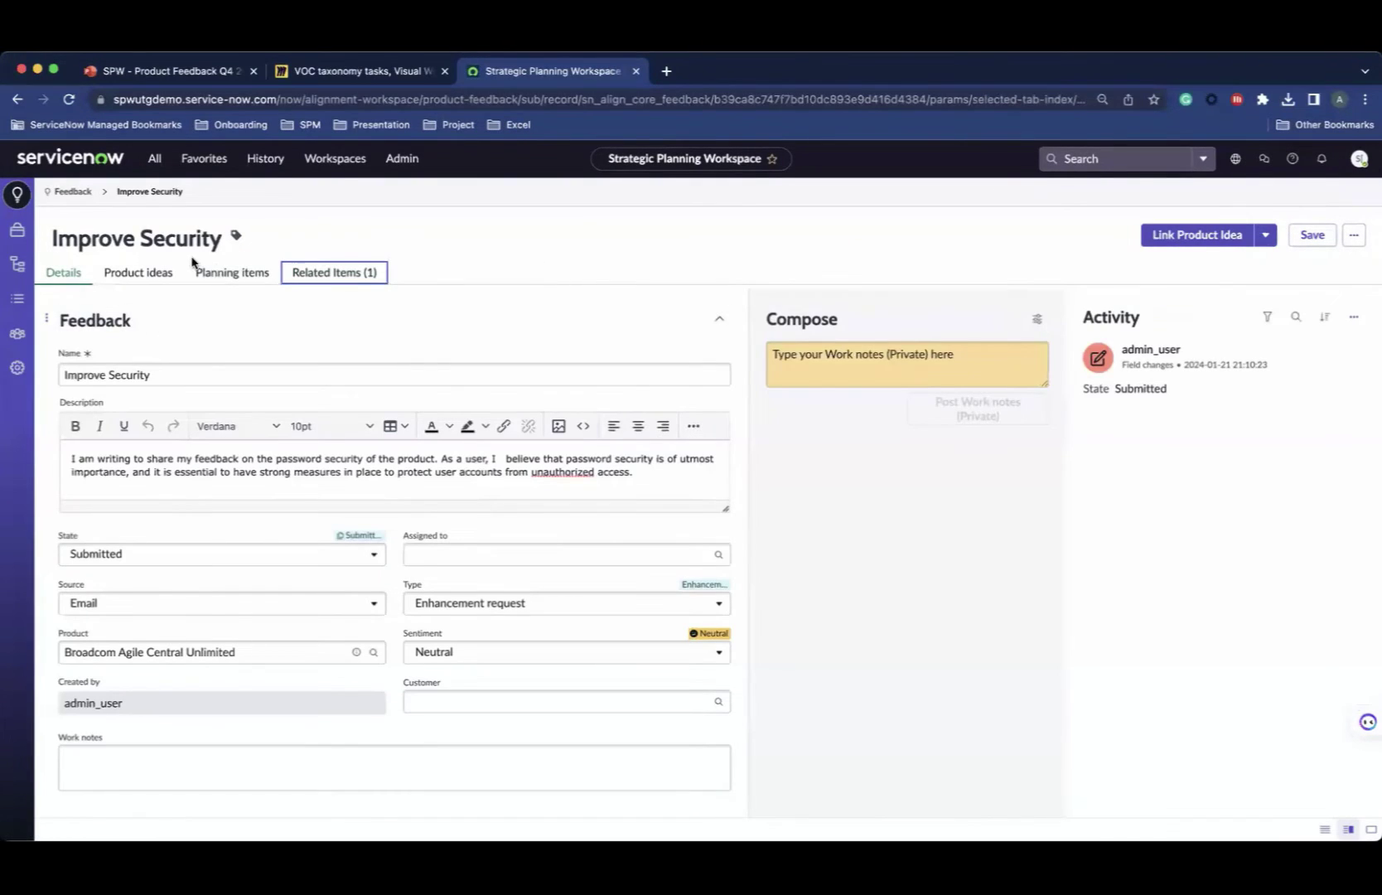
pyautogui.click(217, 273)
pyautogui.click(335, 272)
pyautogui.click(139, 392)
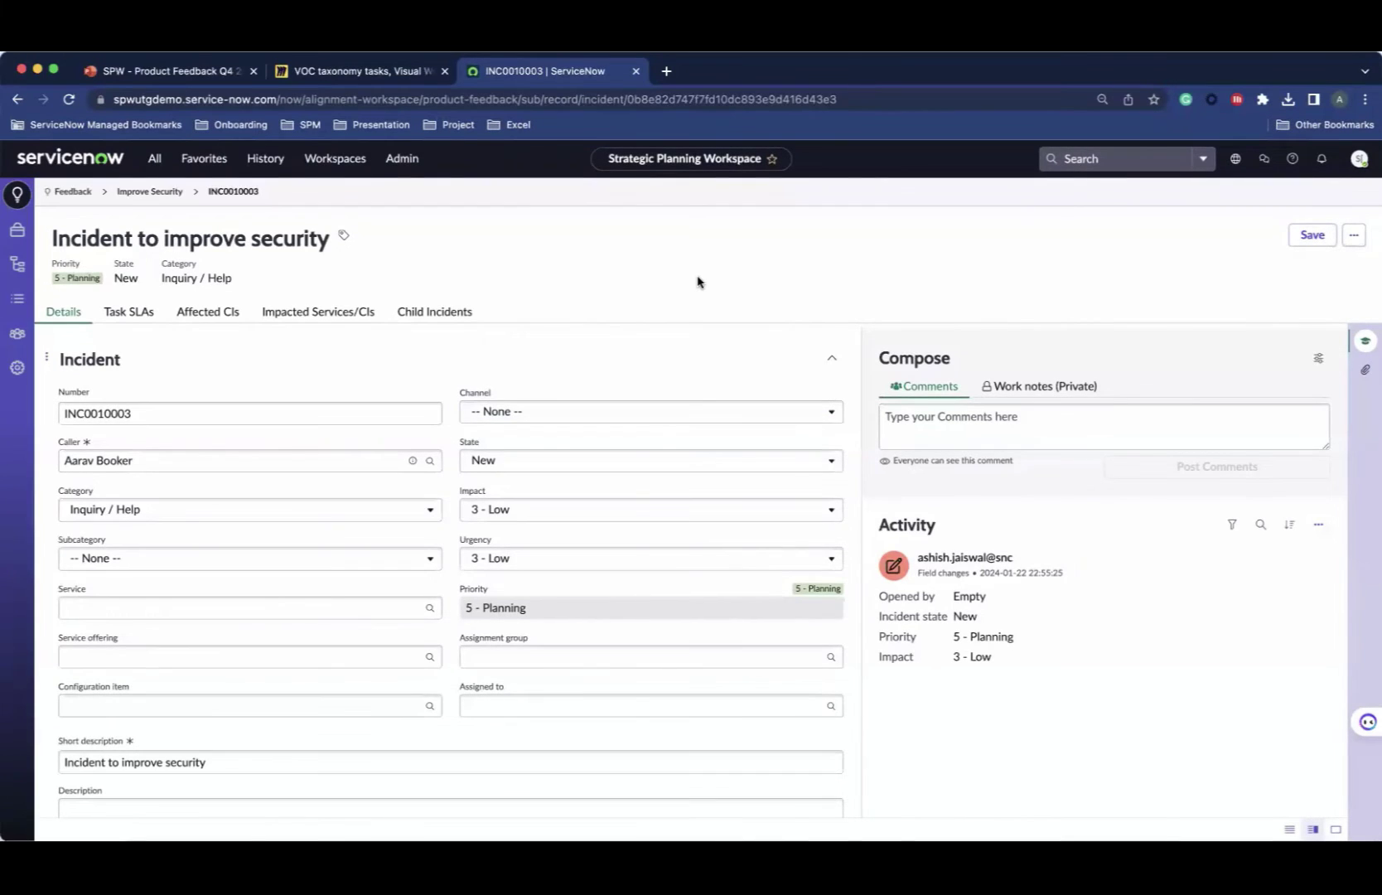
# Step: Return to the feedback overview and drill into the Security tag in the top tags chart to list its feedback
pyautogui.click(73, 193)
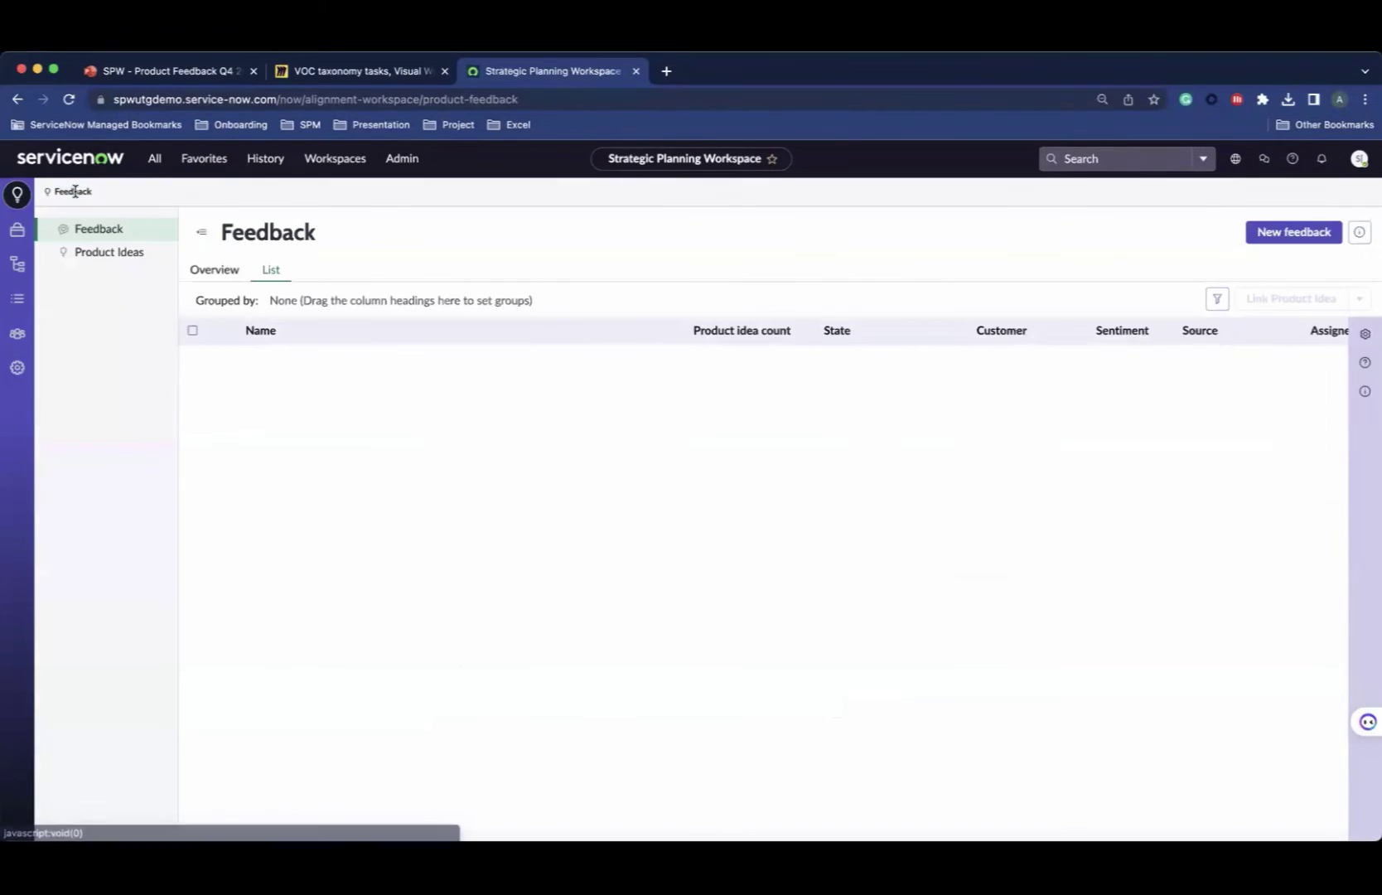
pyautogui.click(217, 276)
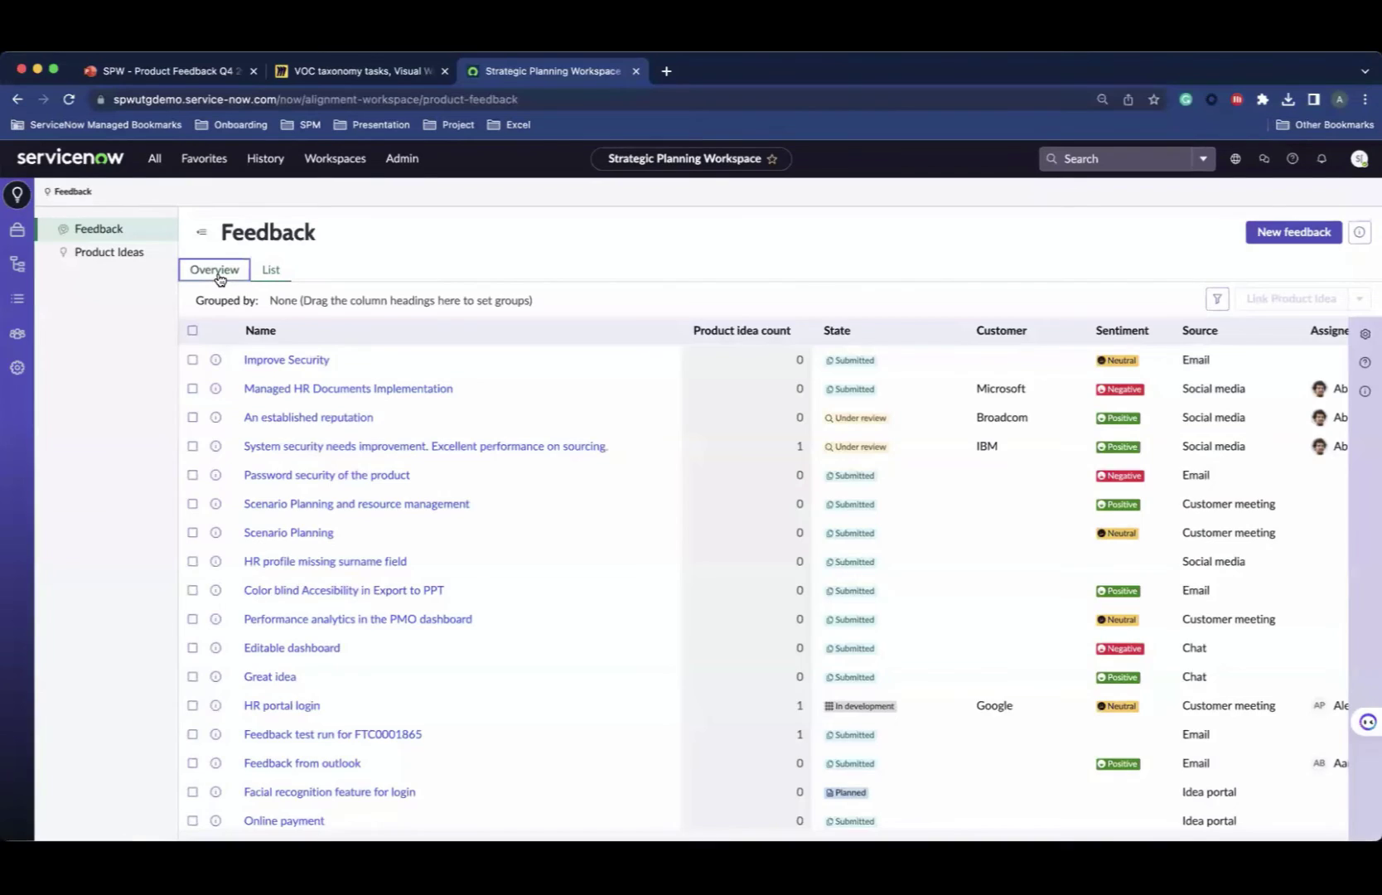
pyautogui.moveTo(564, 438)
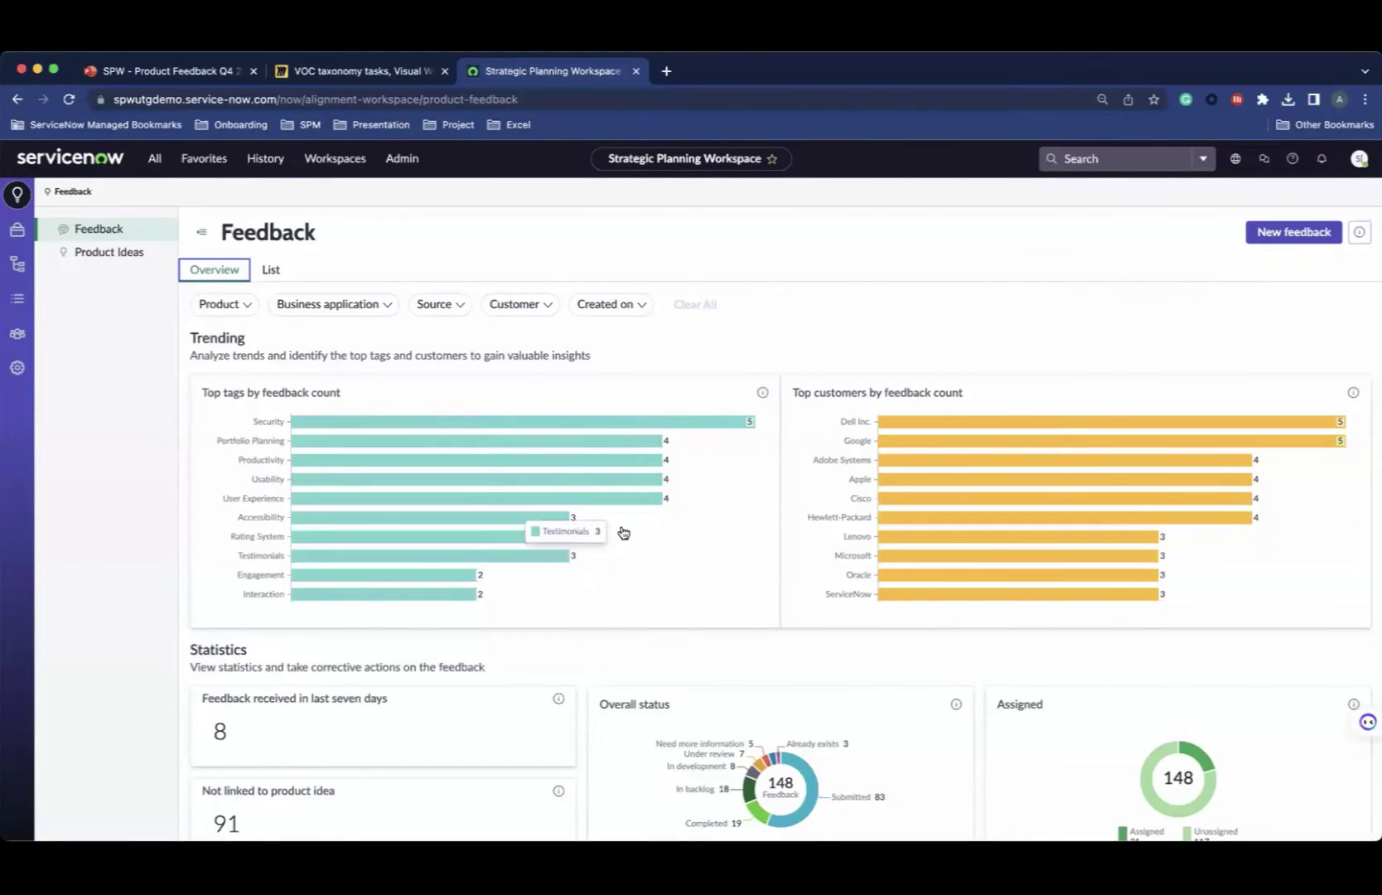
pyautogui.click(529, 424)
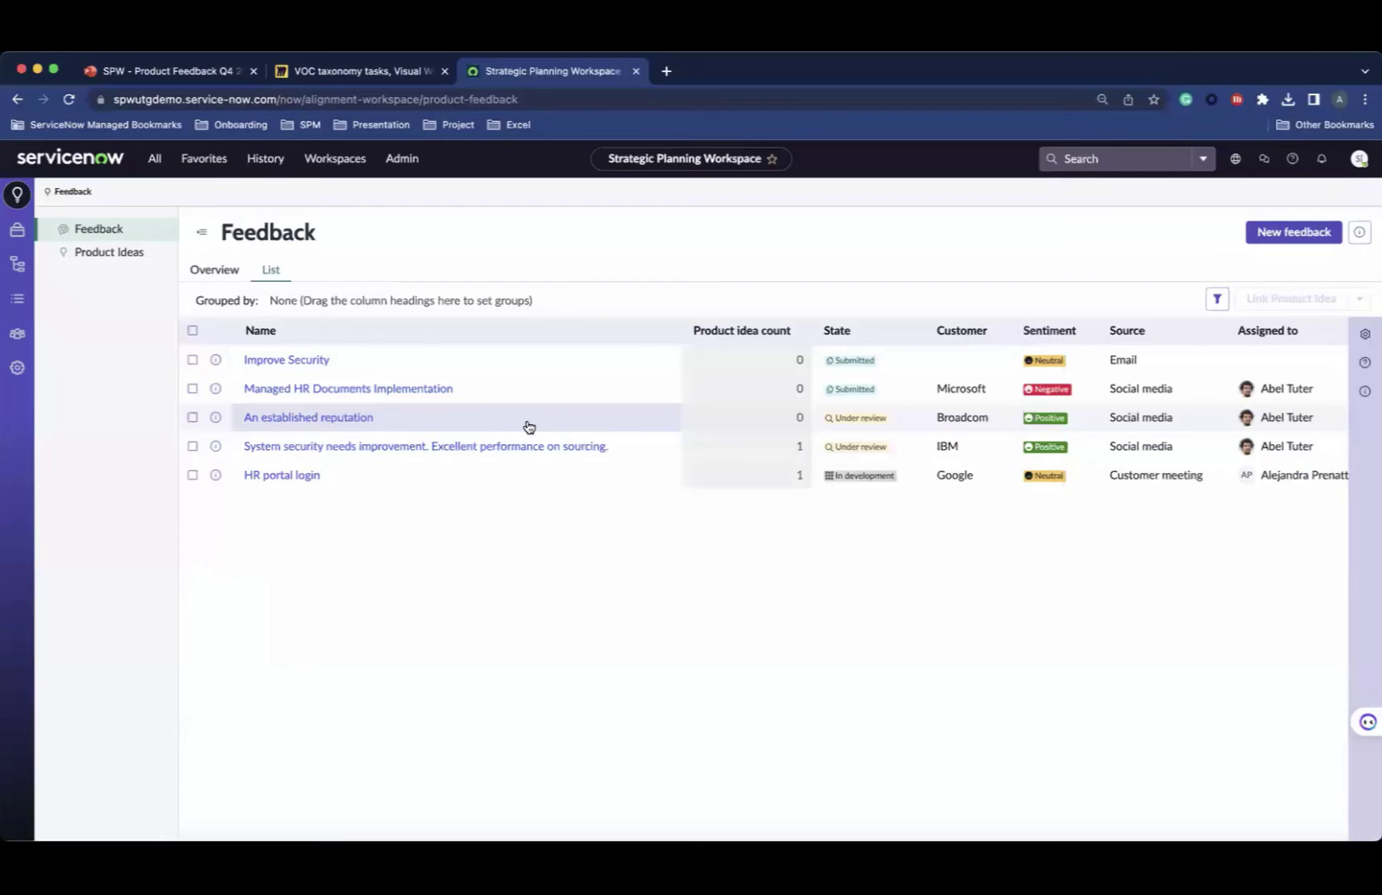
pyautogui.hscroll(2, 802, 530)
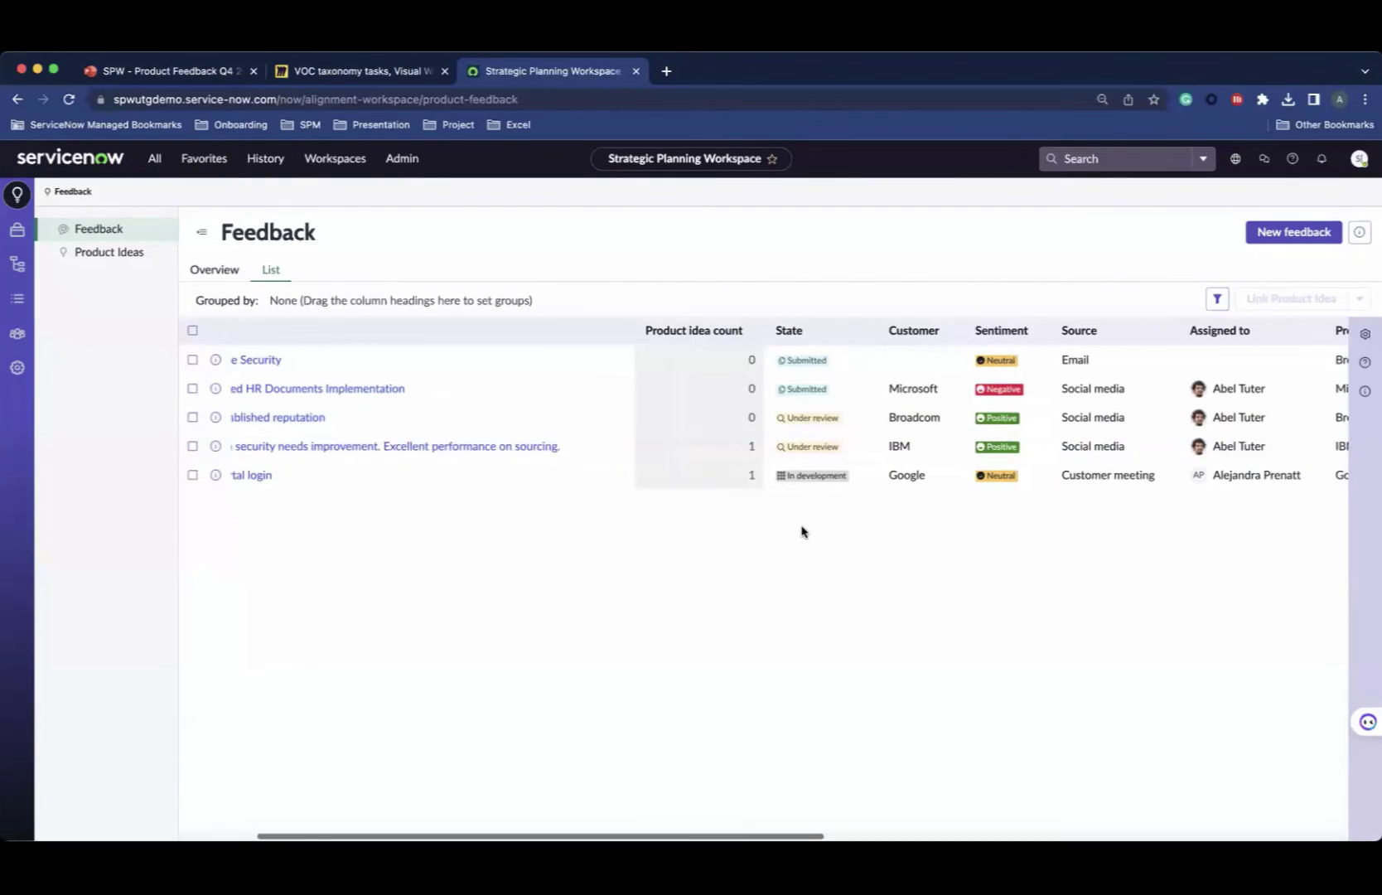
pyautogui.hscroll(-2, 801, 530)
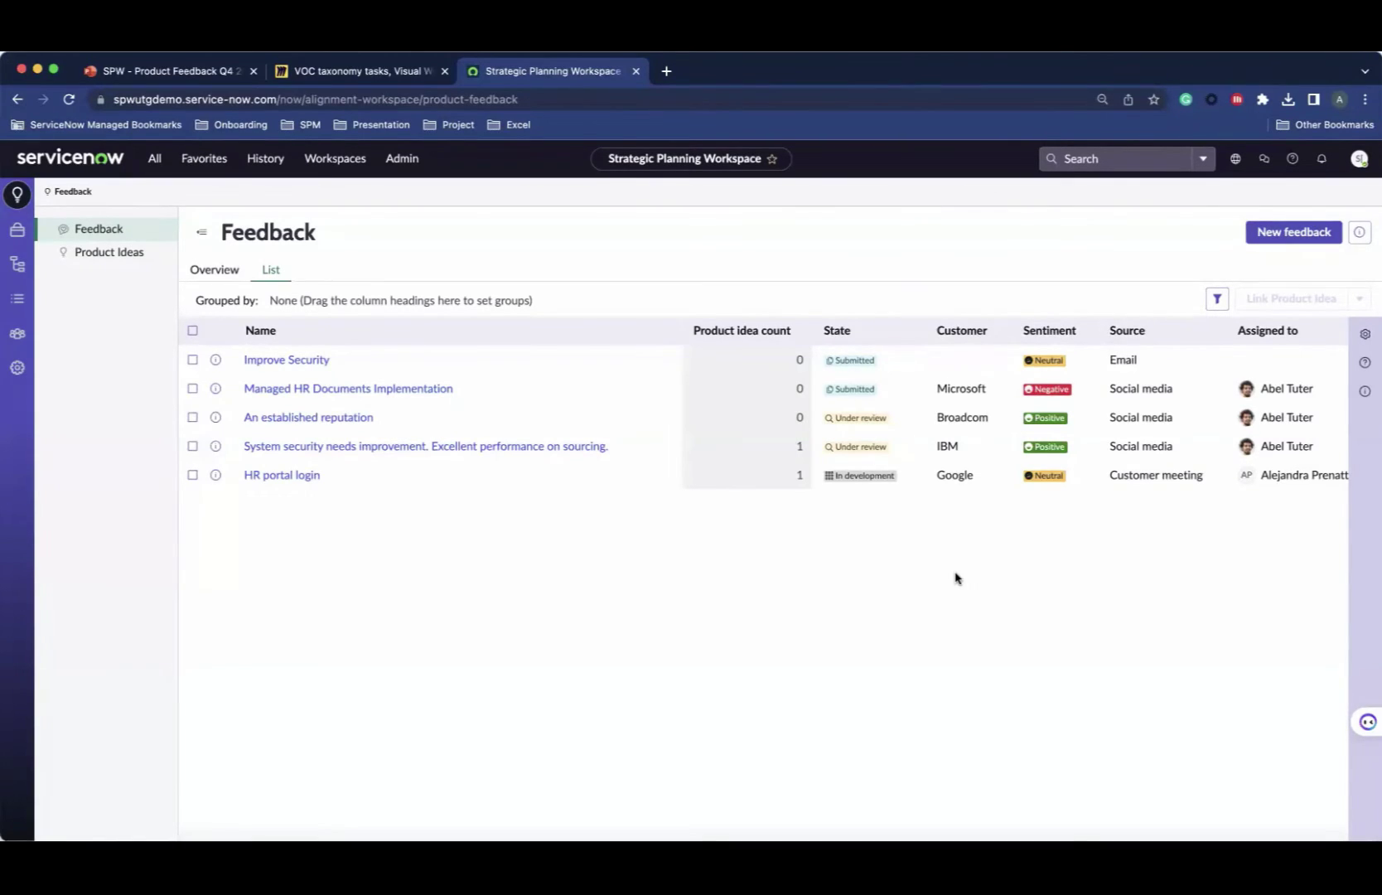
# Step: Link all the listed Security feedback records to the existing product idea Security Enhancement
pyautogui.click(192, 334)
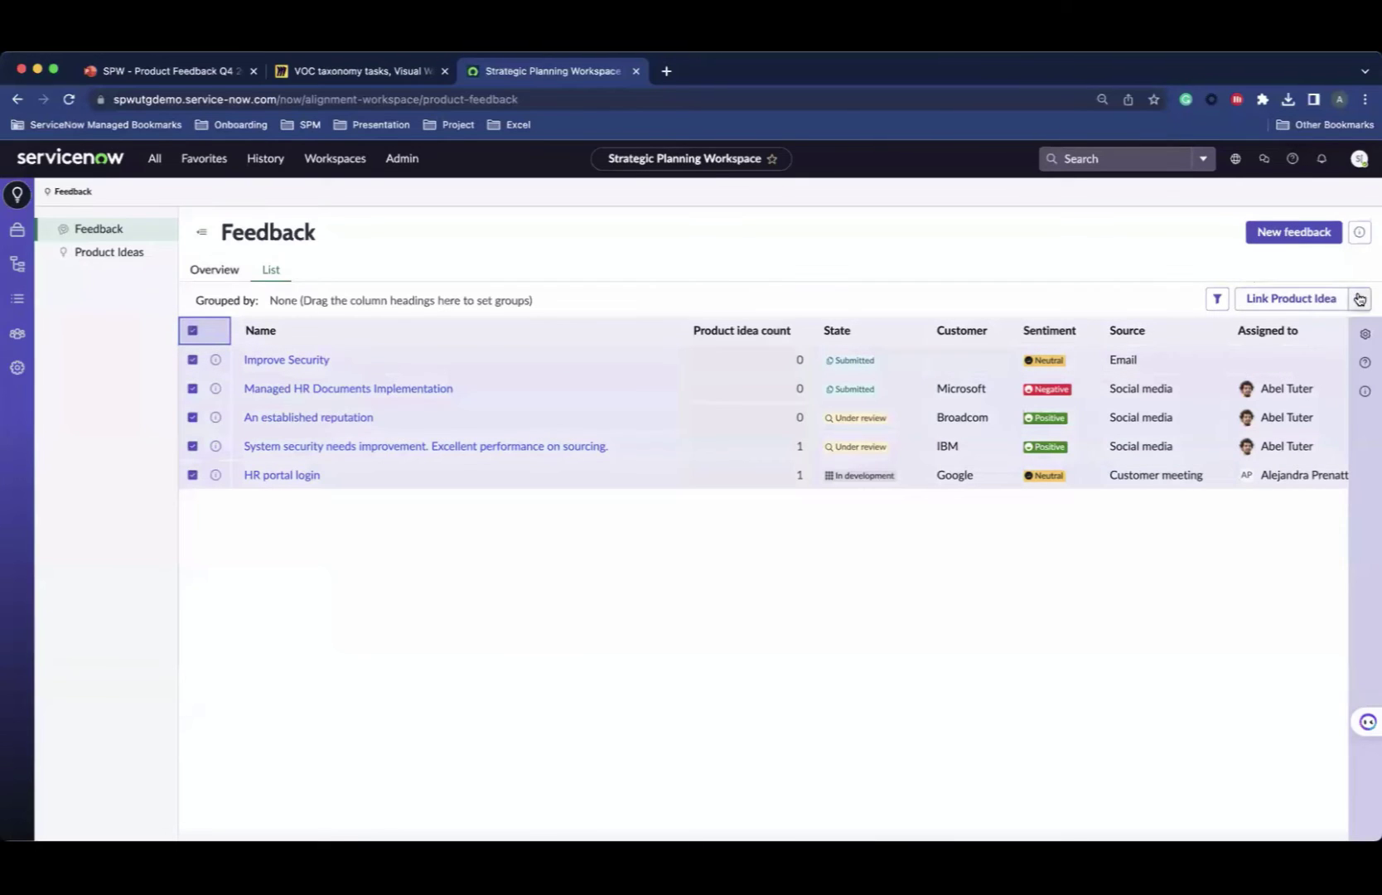
pyautogui.click(1327, 298)
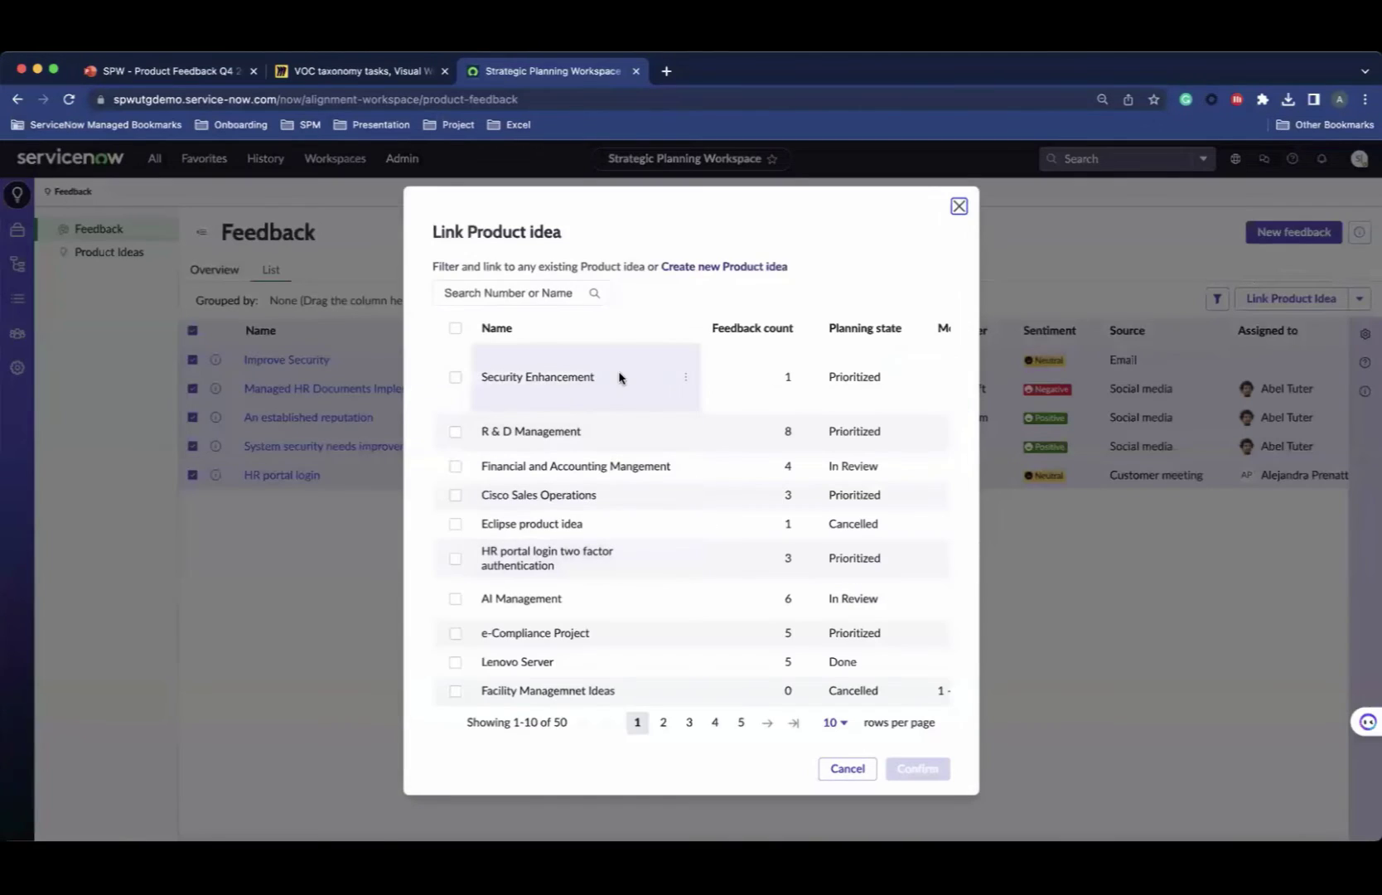
pyautogui.click(455, 378)
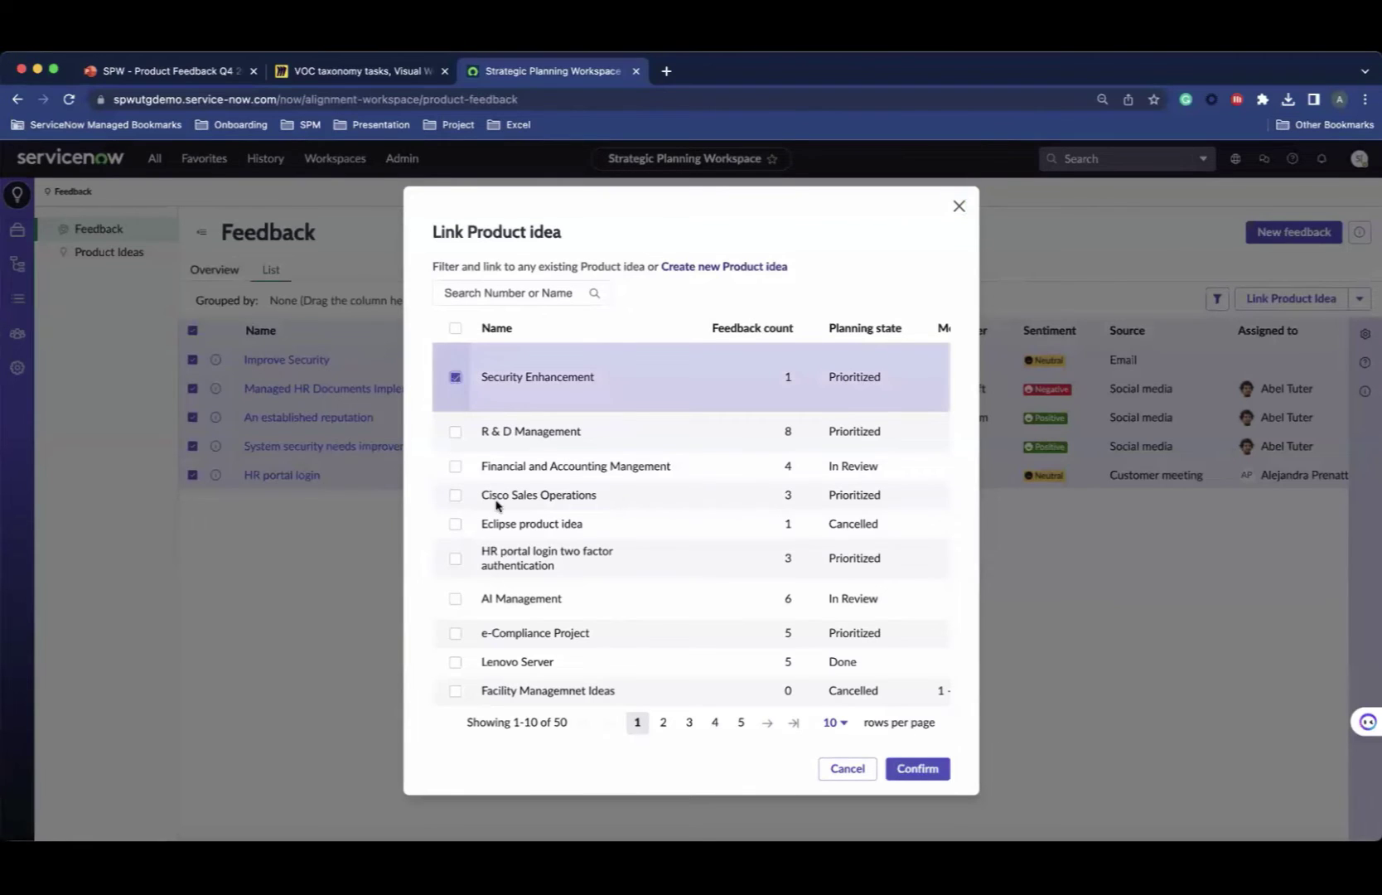
pyautogui.click(933, 771)
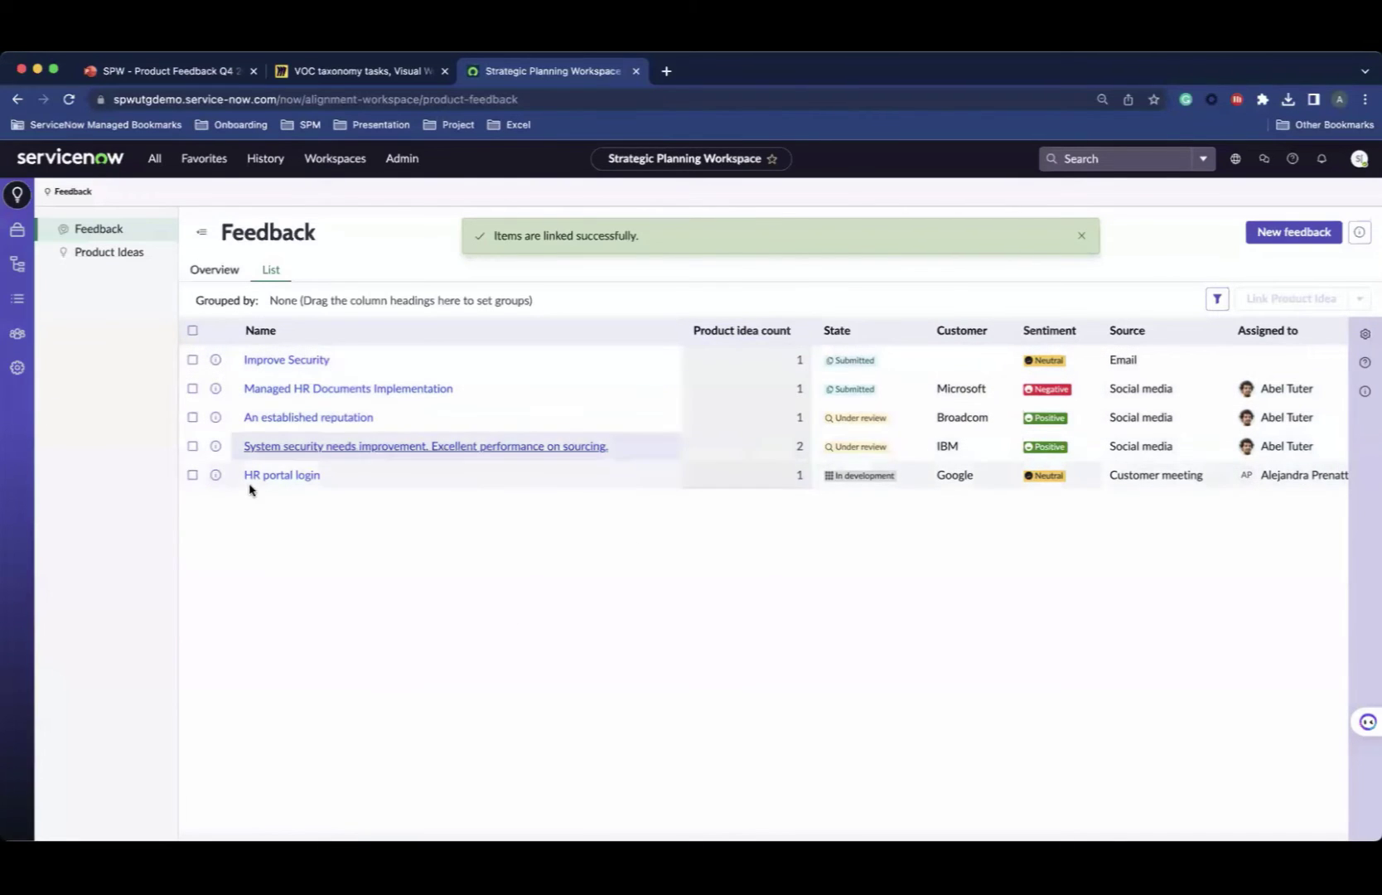
# Step: Open the Security Enhancement product idea from the product ideas linked to the Improve Security feedback
pyautogui.click(293, 359)
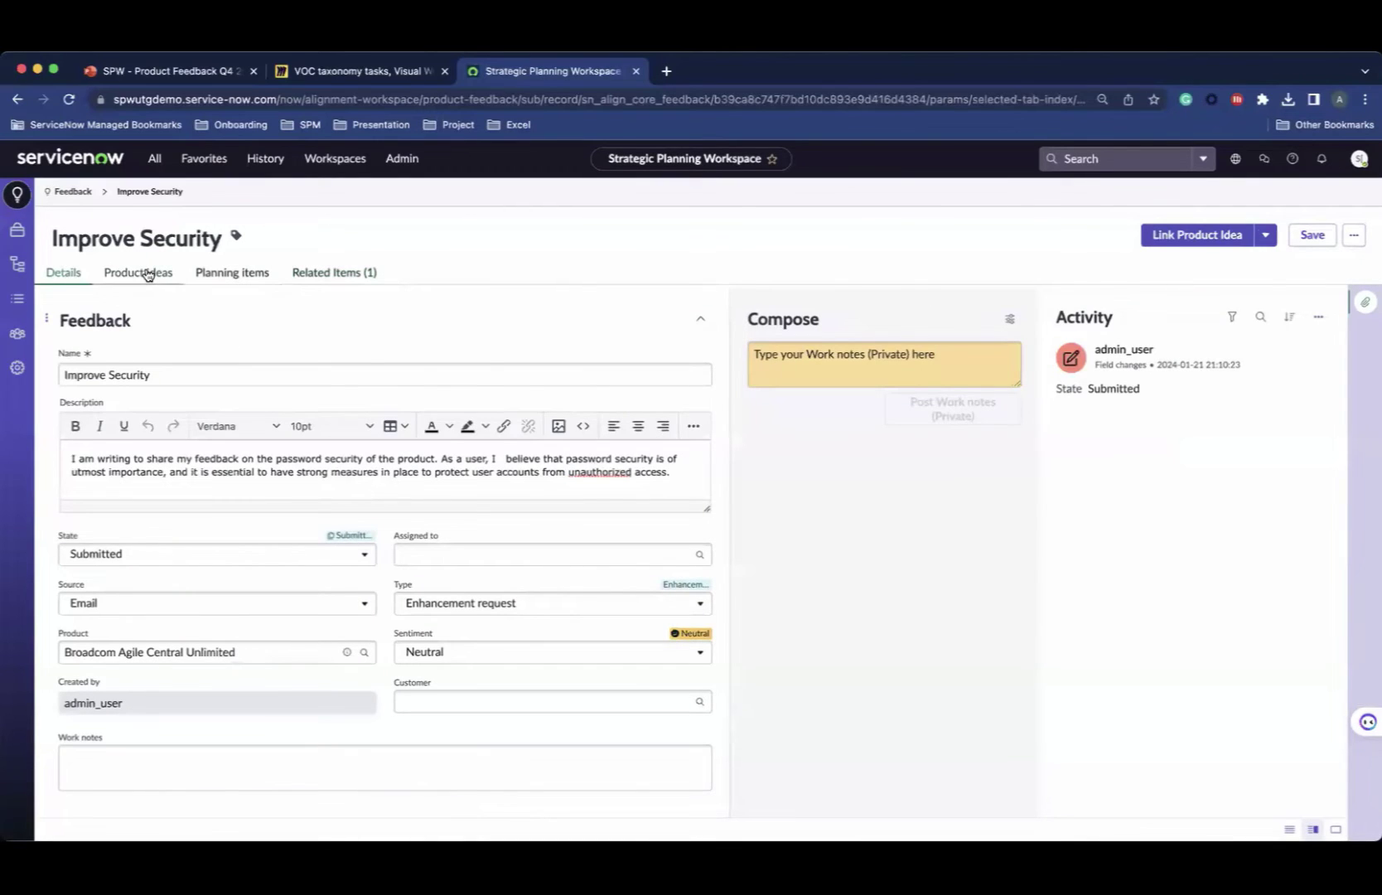
pyautogui.click(148, 273)
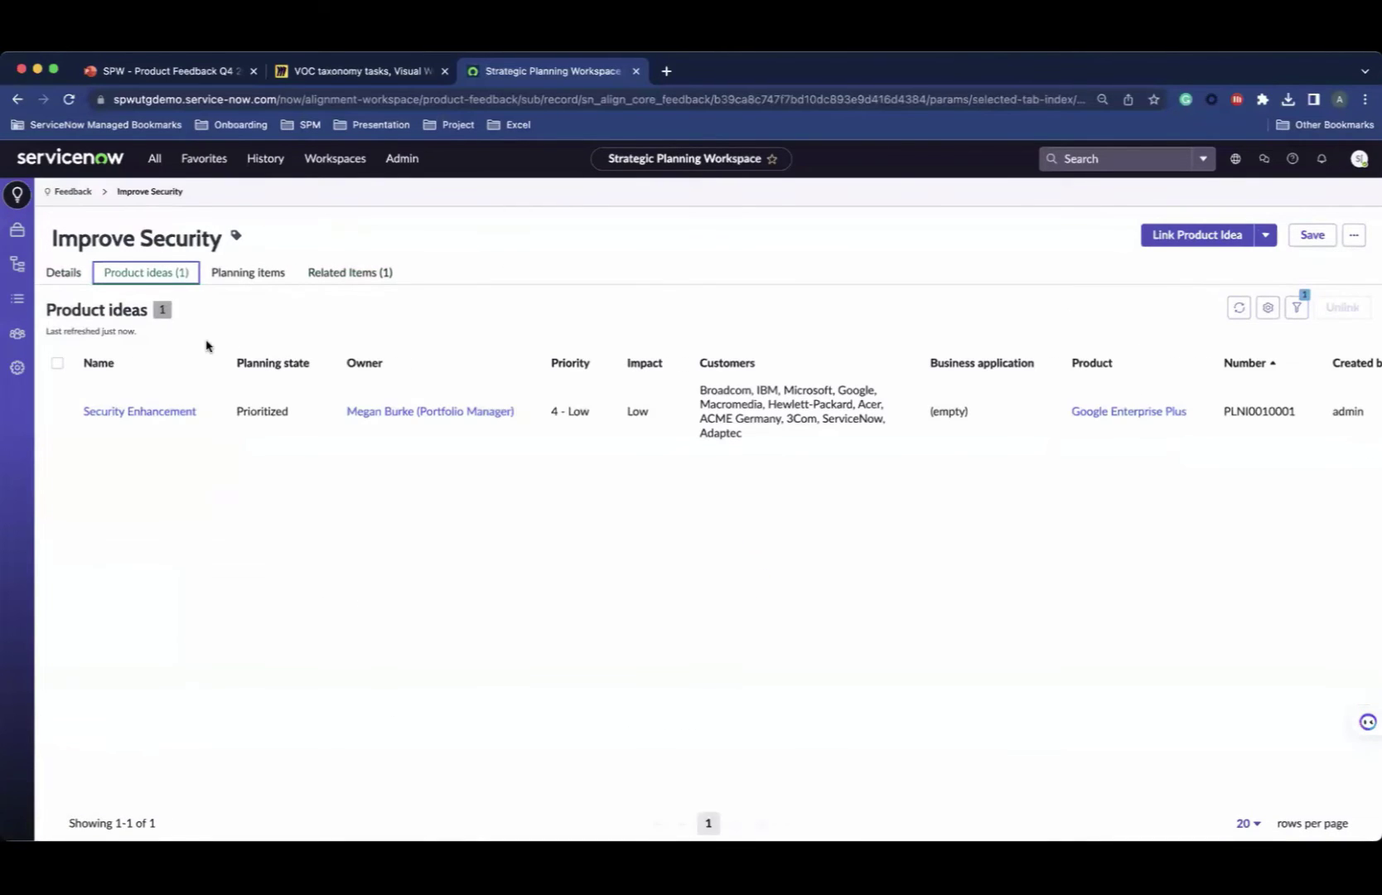
pyautogui.click(133, 412)
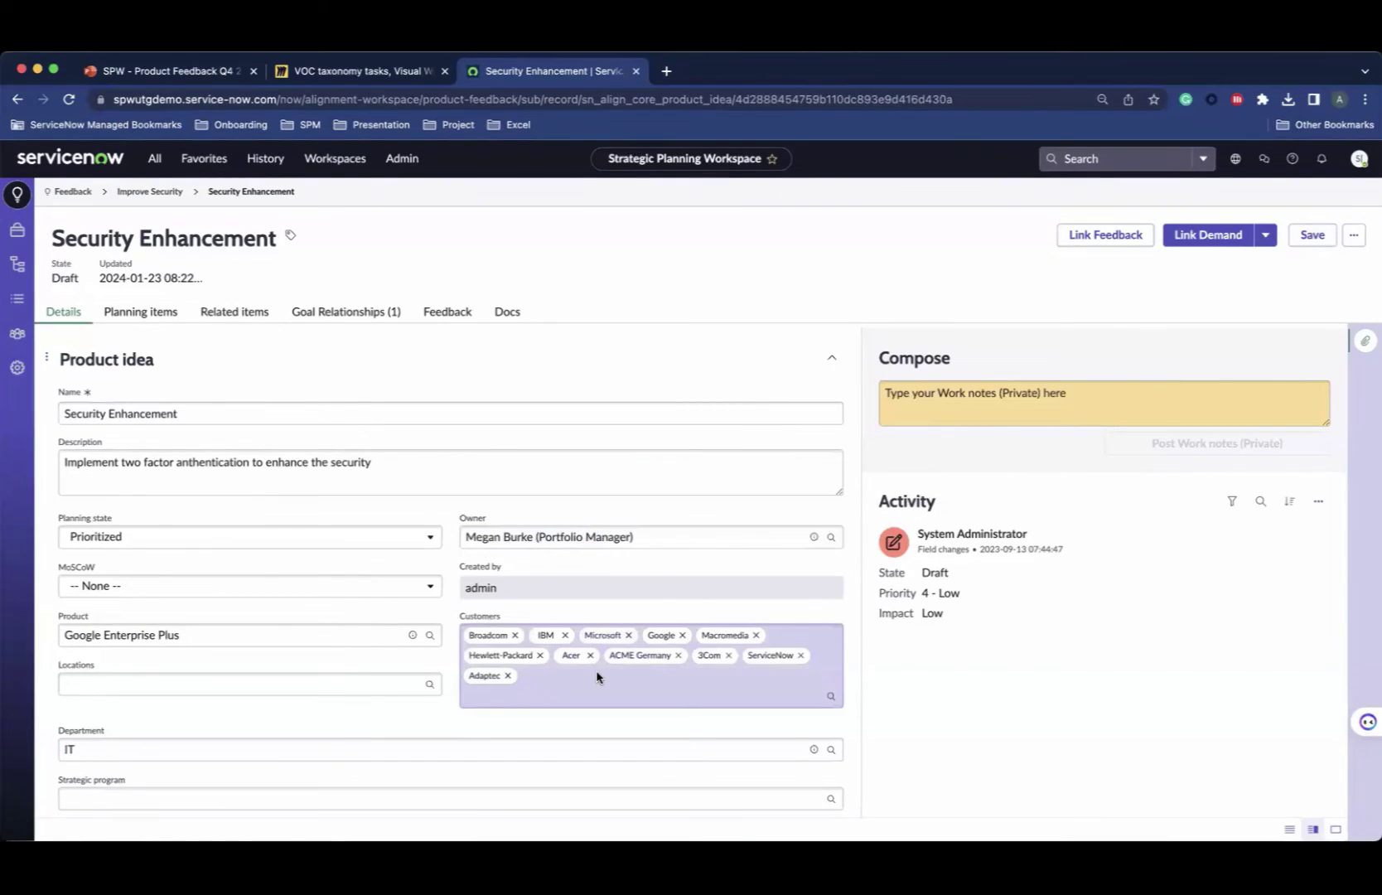
# Step: Review Security Enhancement's goal relationships and open the VOC taxonomy tasks board embedded in its docs
pyautogui.click(352, 313)
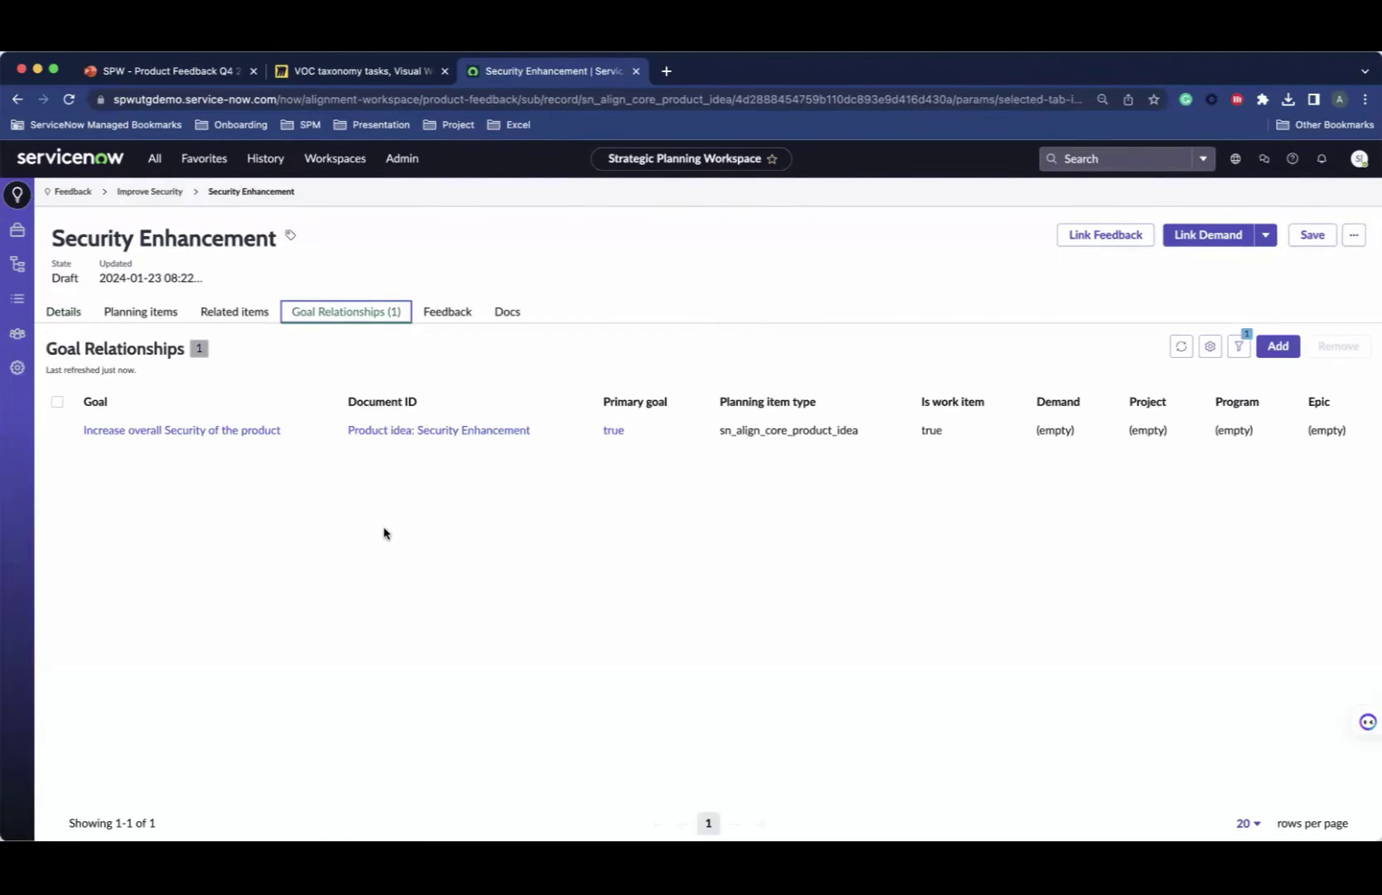
pyautogui.click(507, 313)
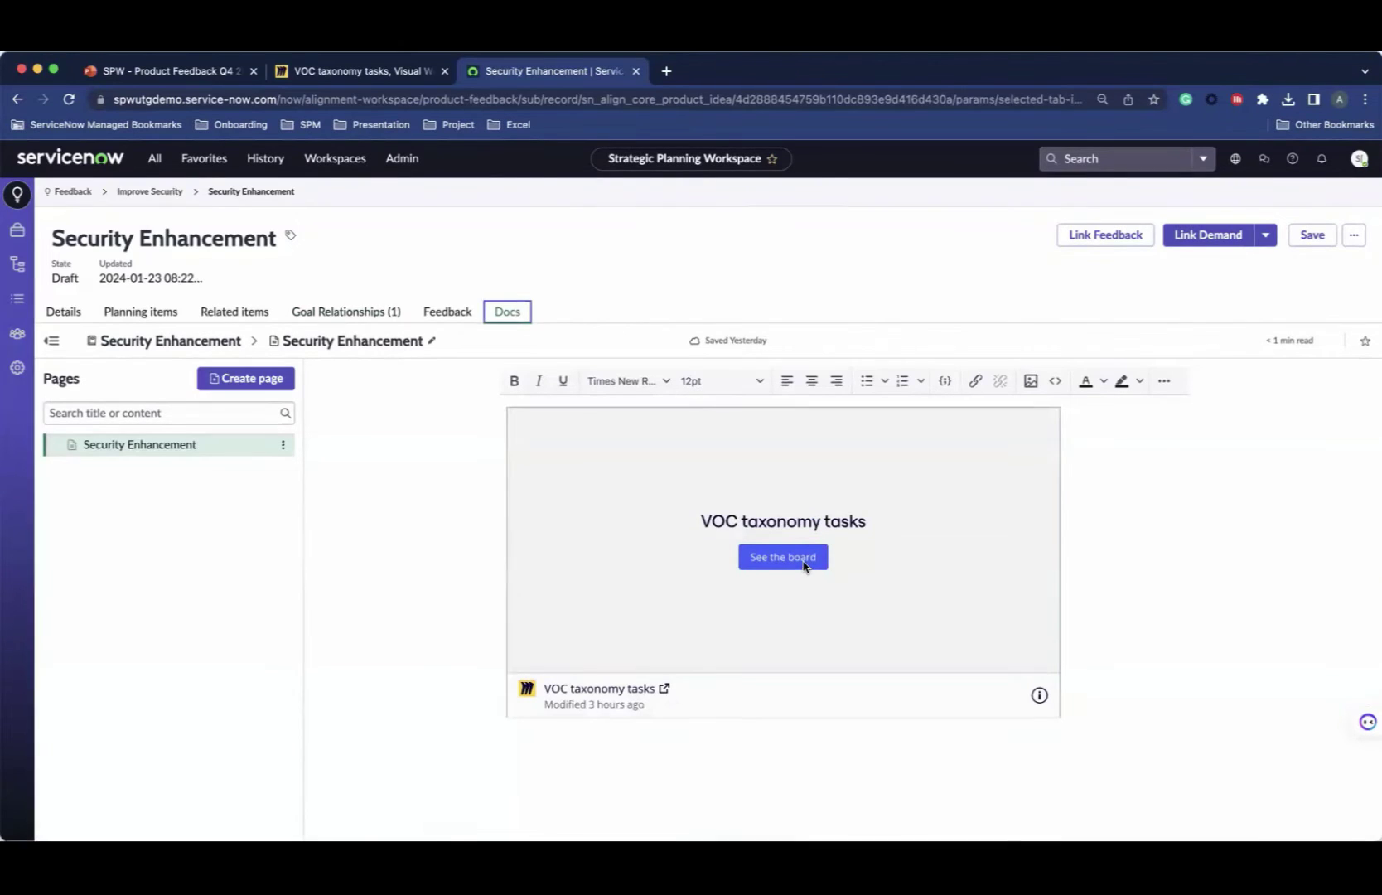
pyautogui.click(802, 563)
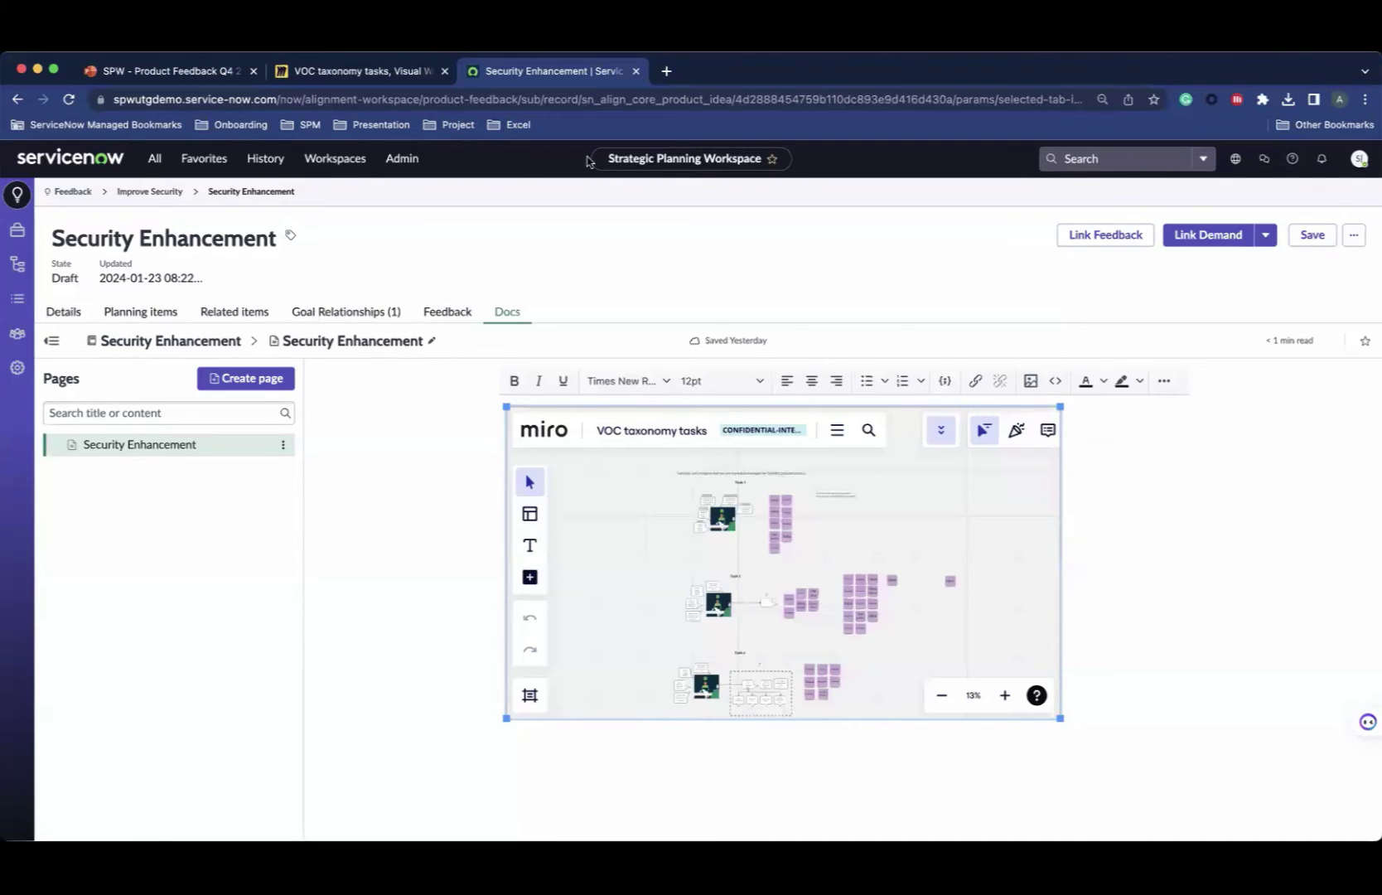
# Step: Switch to the VOC taxonomy tasks board in Miro and copy its embed code
pyautogui.click(328, 68)
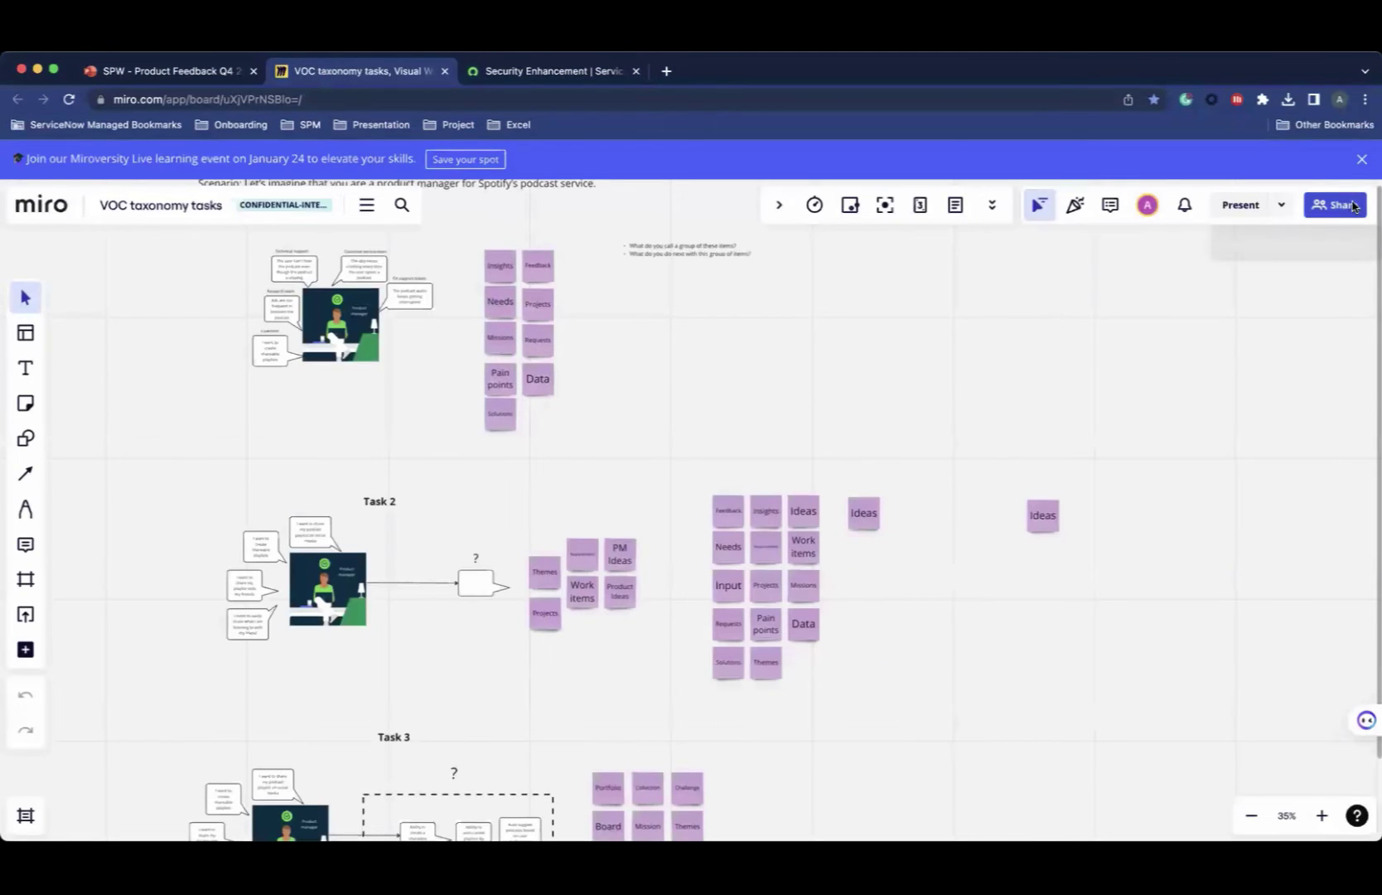
pyautogui.click(1353, 206)
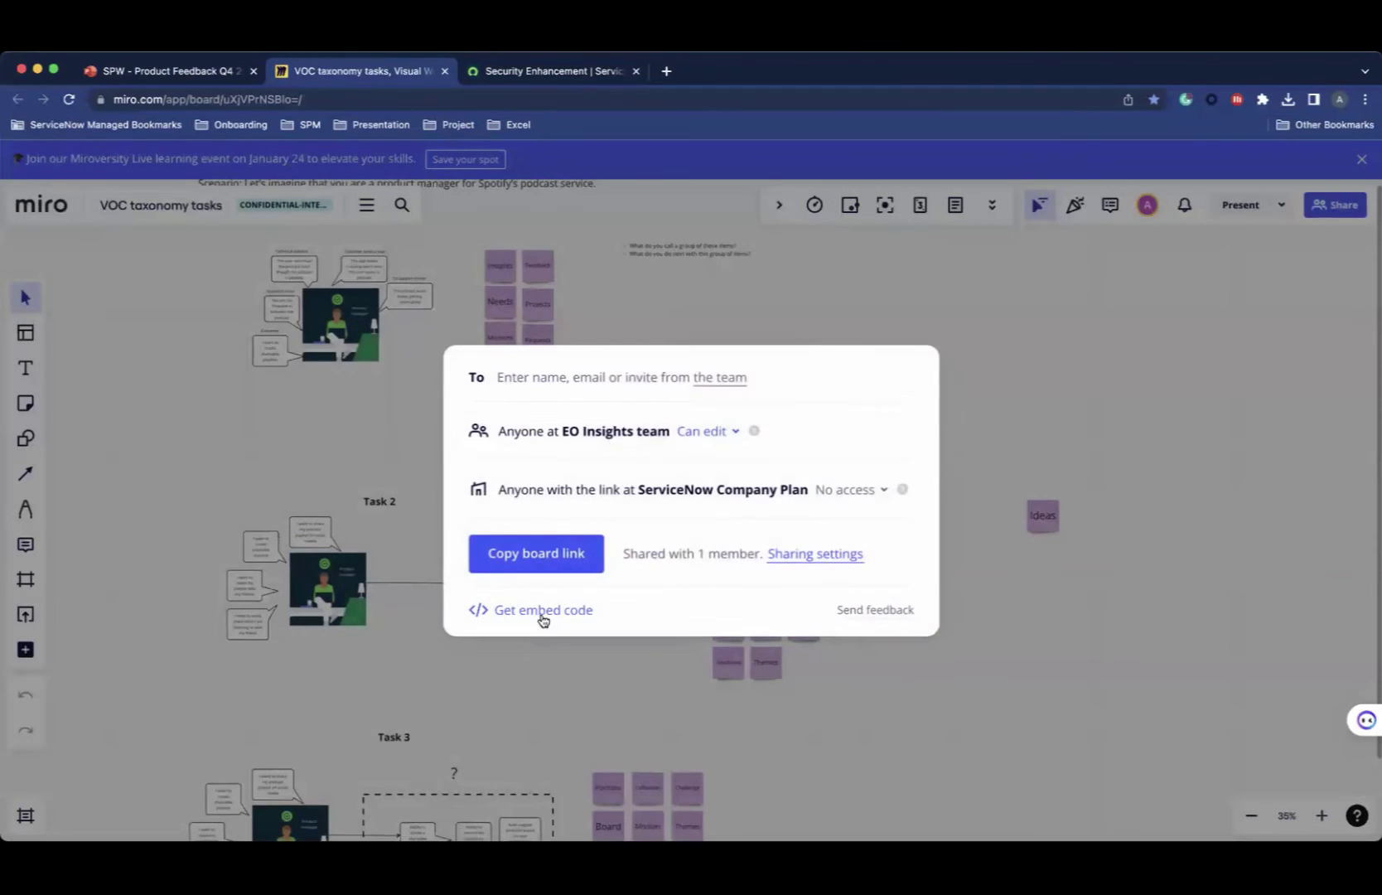
pyautogui.click(543, 617)
pyautogui.click(642, 642)
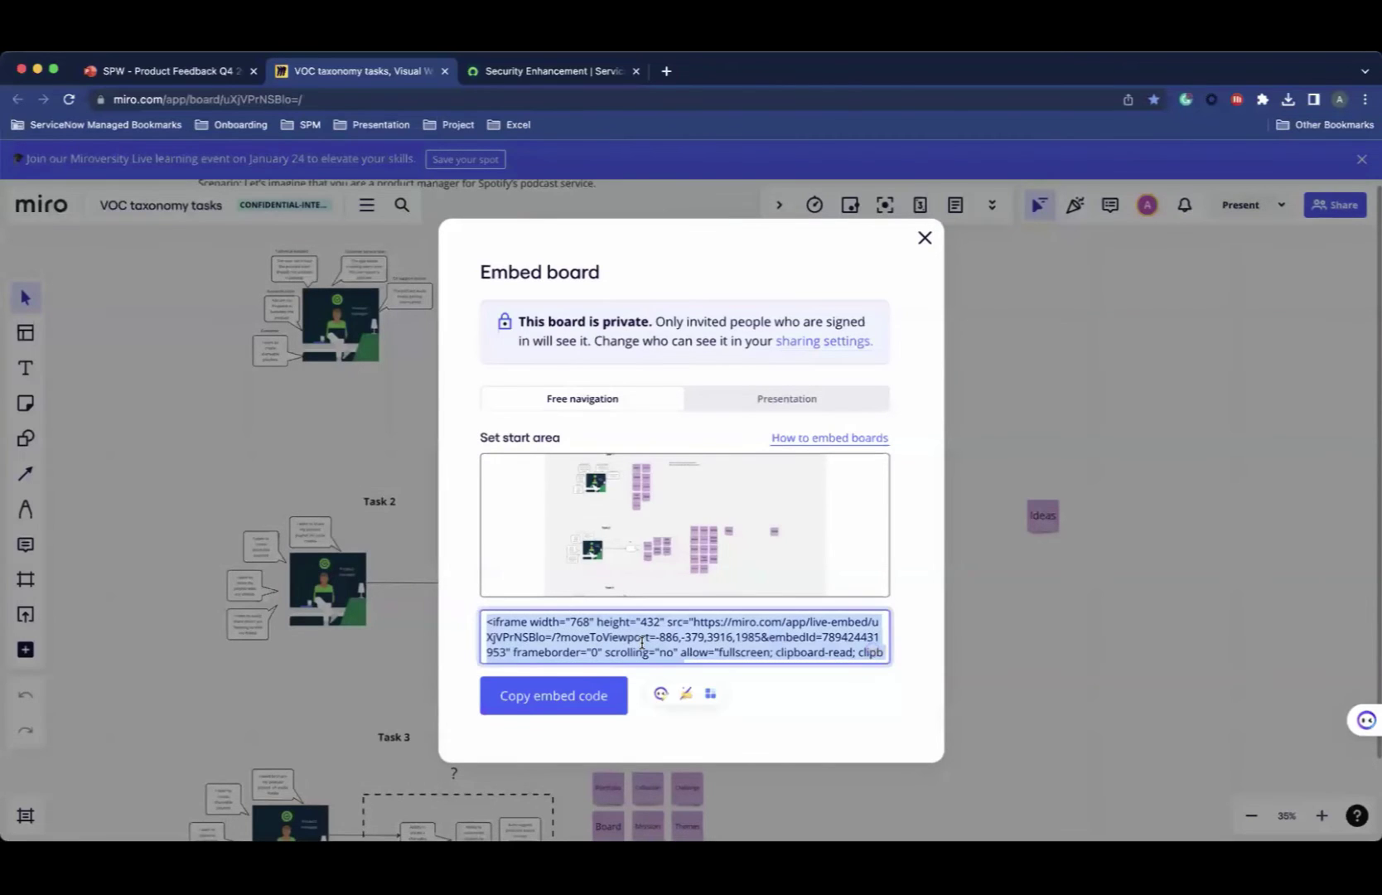
# Step: Return to Security Enhancement in ServiceNow and embed the copied Miro board as media below the existing one on its docs page
pyautogui.click(540, 73)
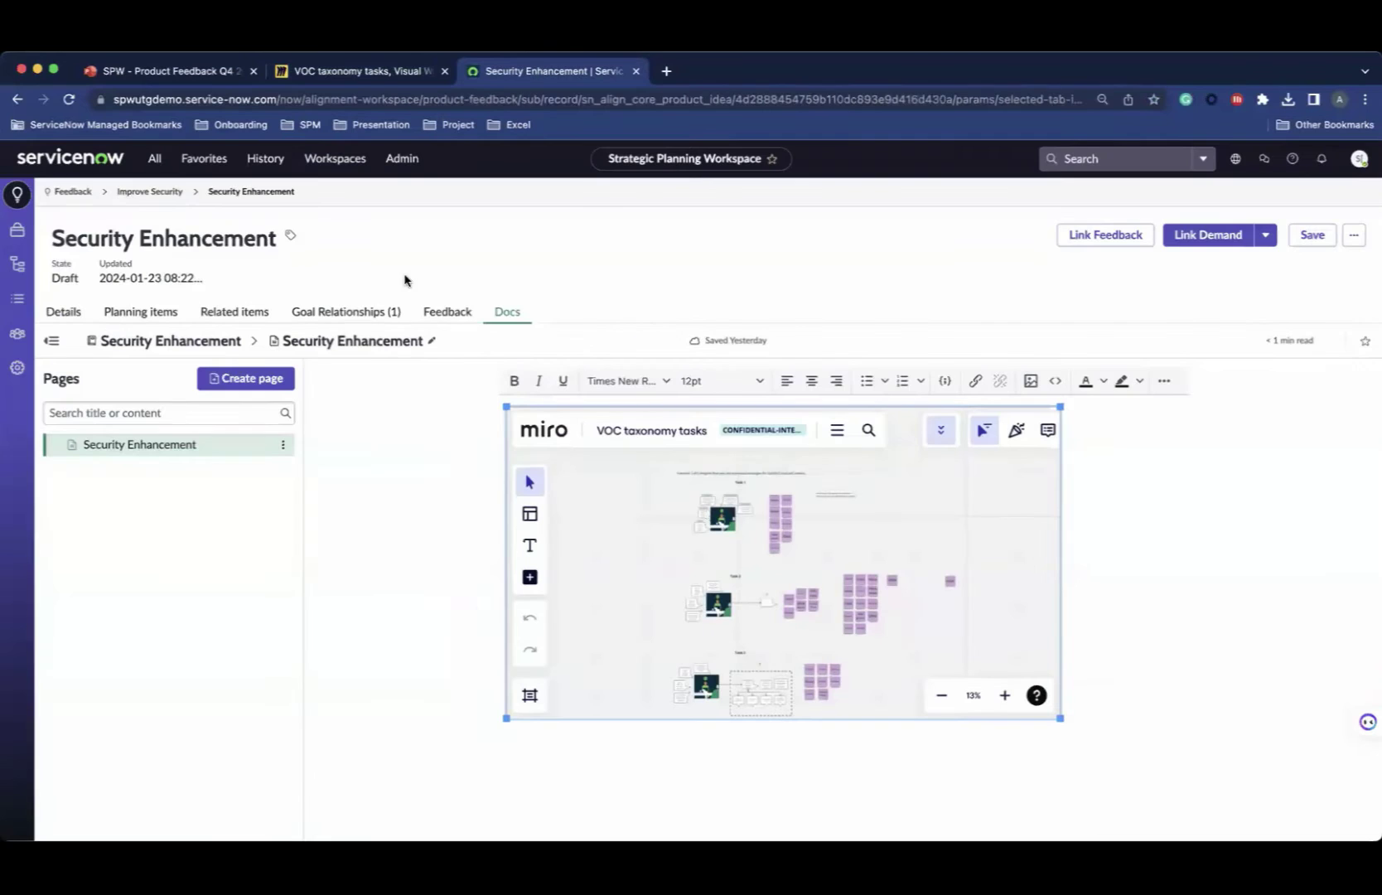
pyautogui.click(598, 759)
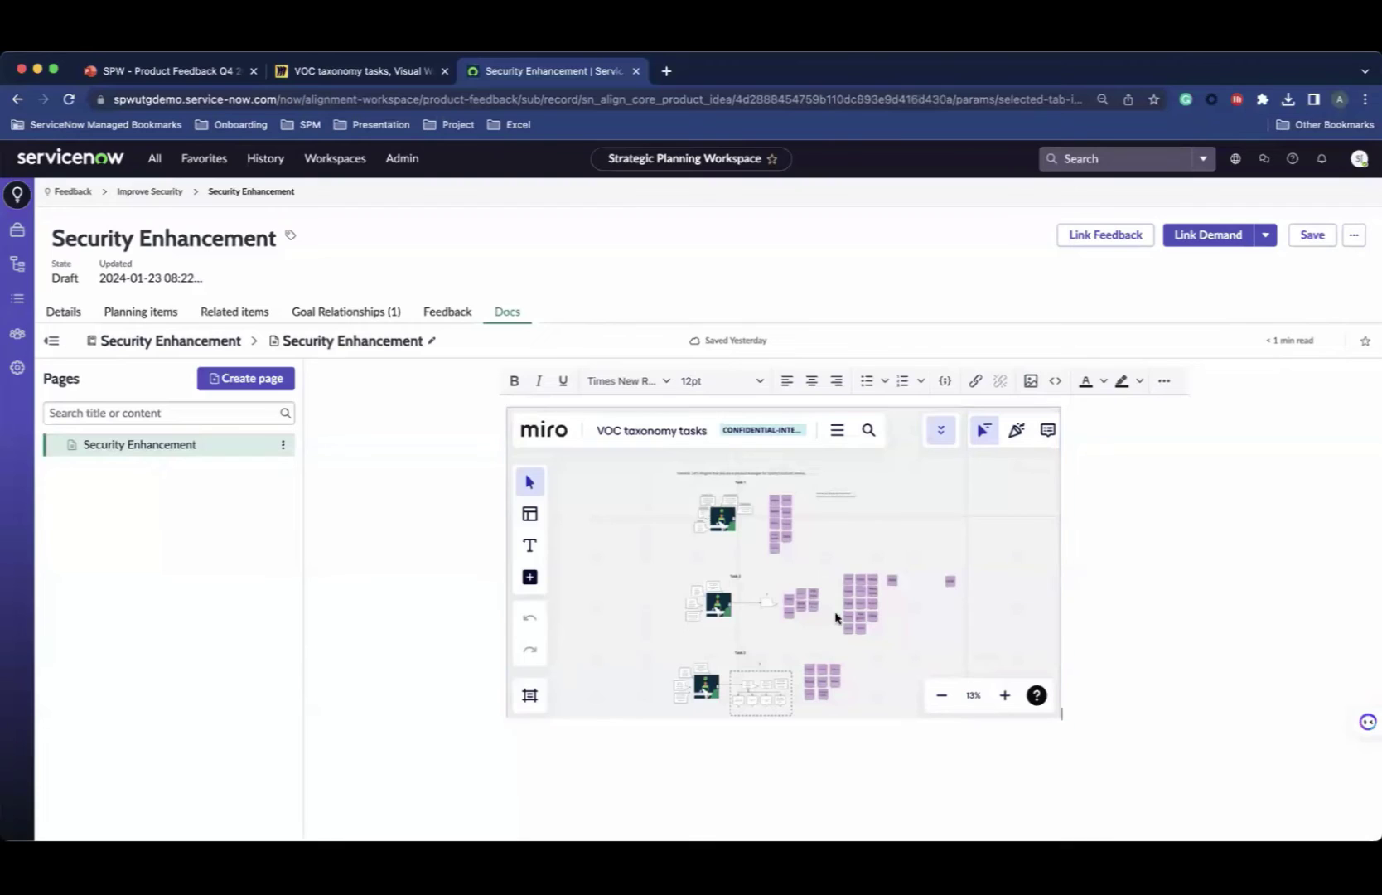
pyautogui.click(1164, 380)
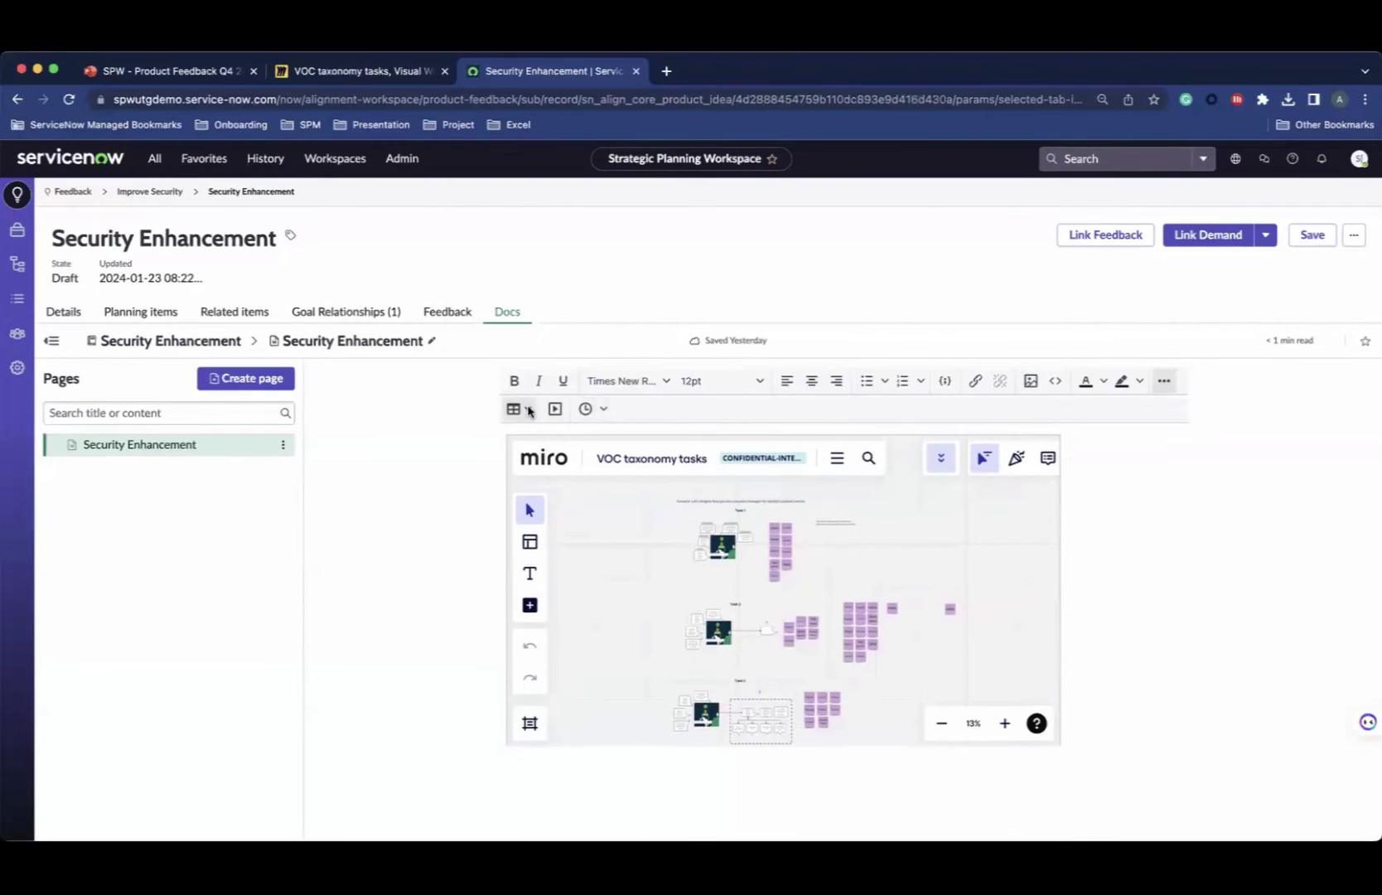
pyautogui.click(554, 409)
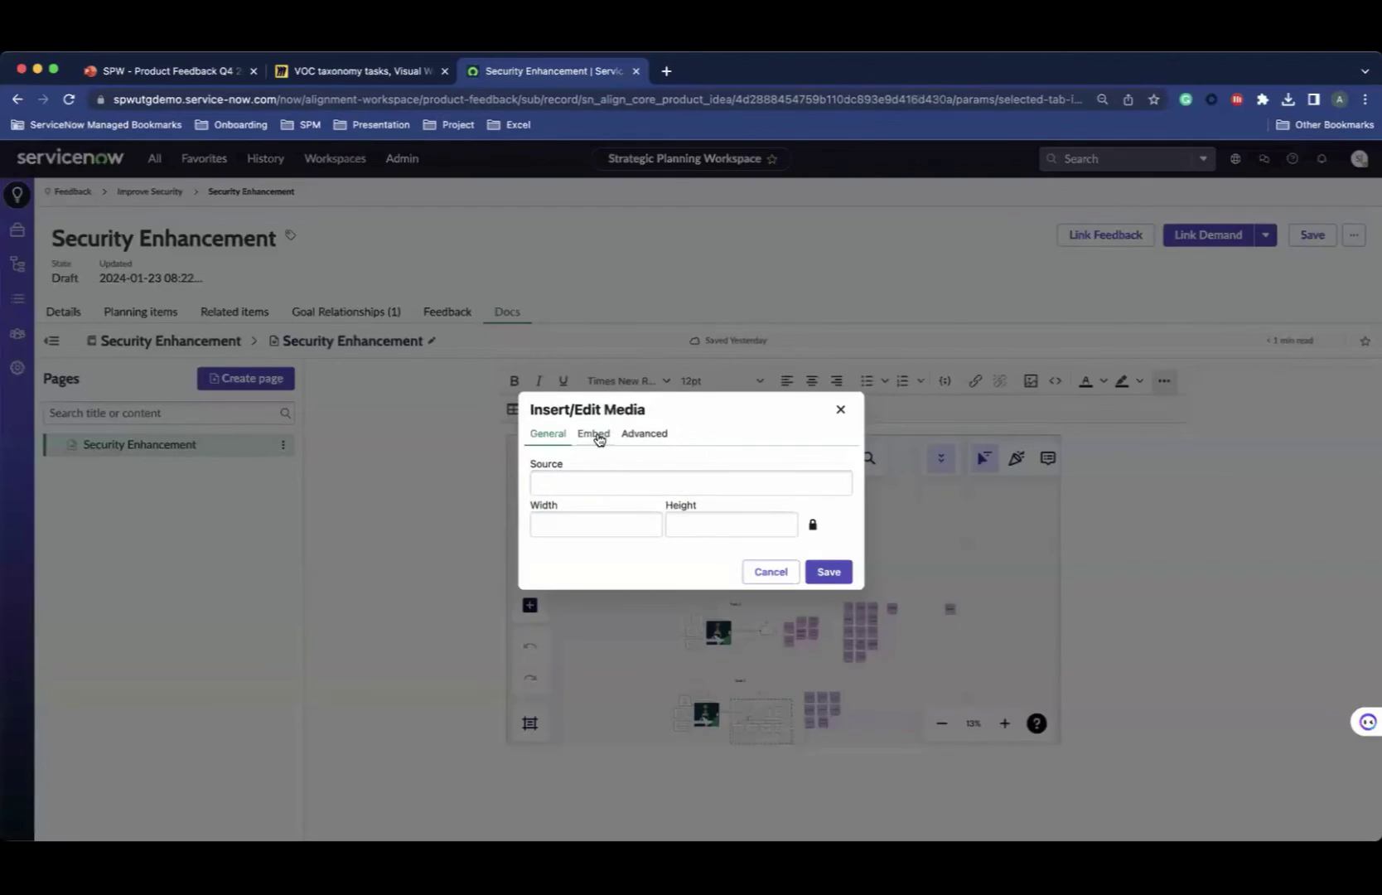
pyautogui.click(593, 433)
pyautogui.click(596, 495)
pyautogui.press('super+v')
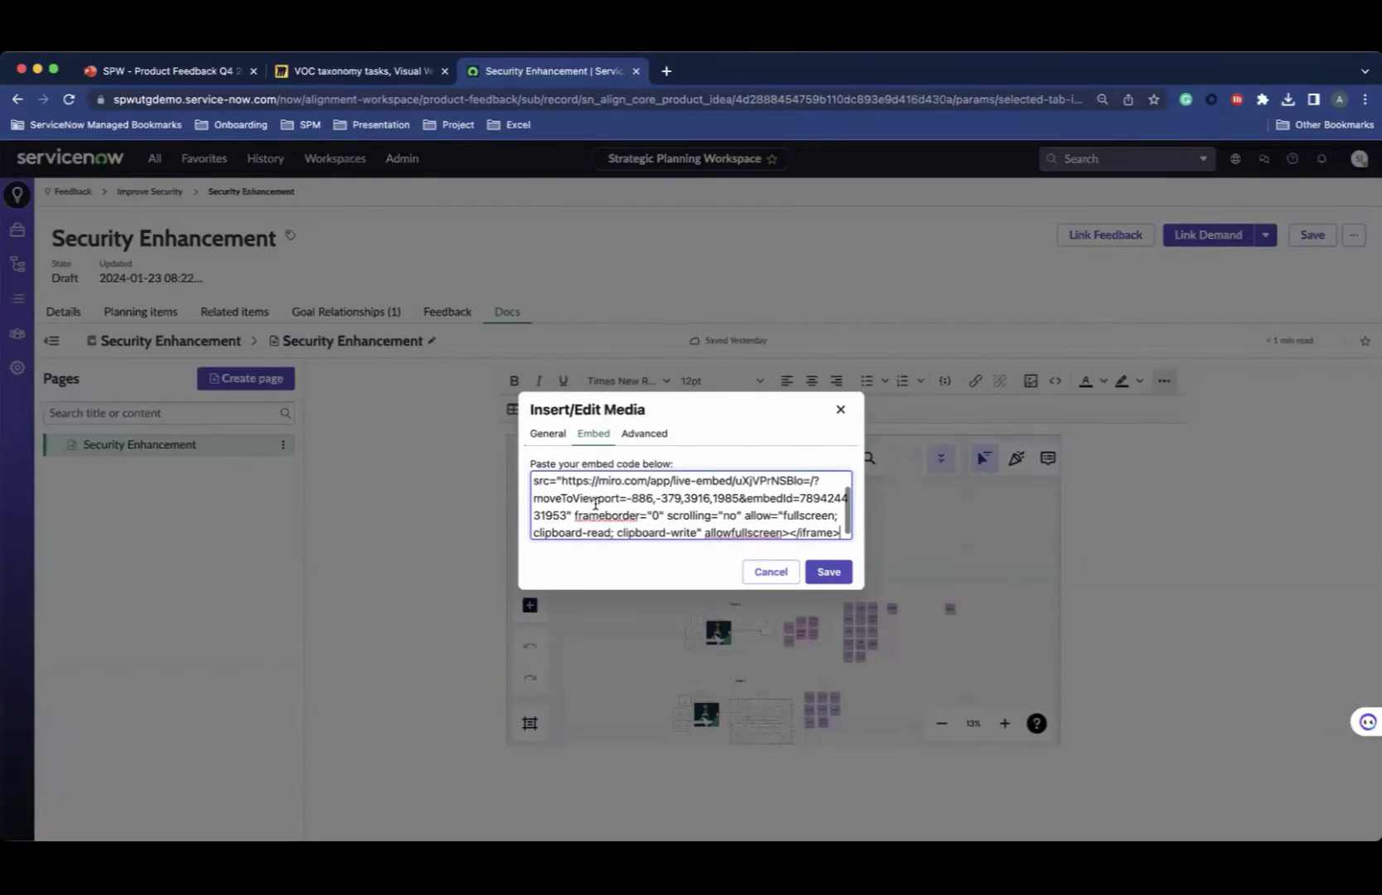
pyautogui.click(813, 570)
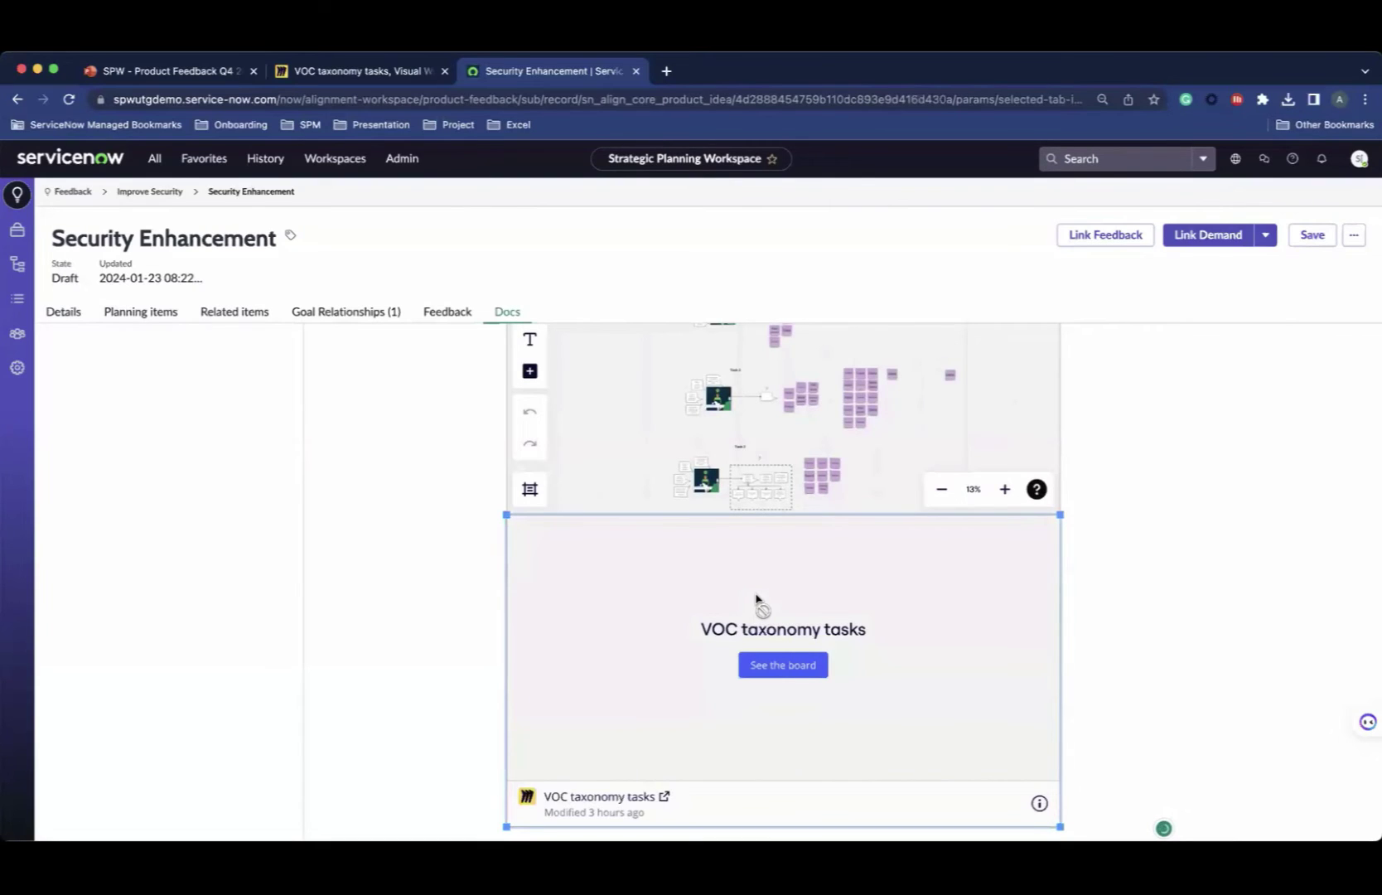
# Step: Load the newly embedded board and duplicate the outermost Ideas sticky note into the empty area beside it
pyautogui.click(804, 667)
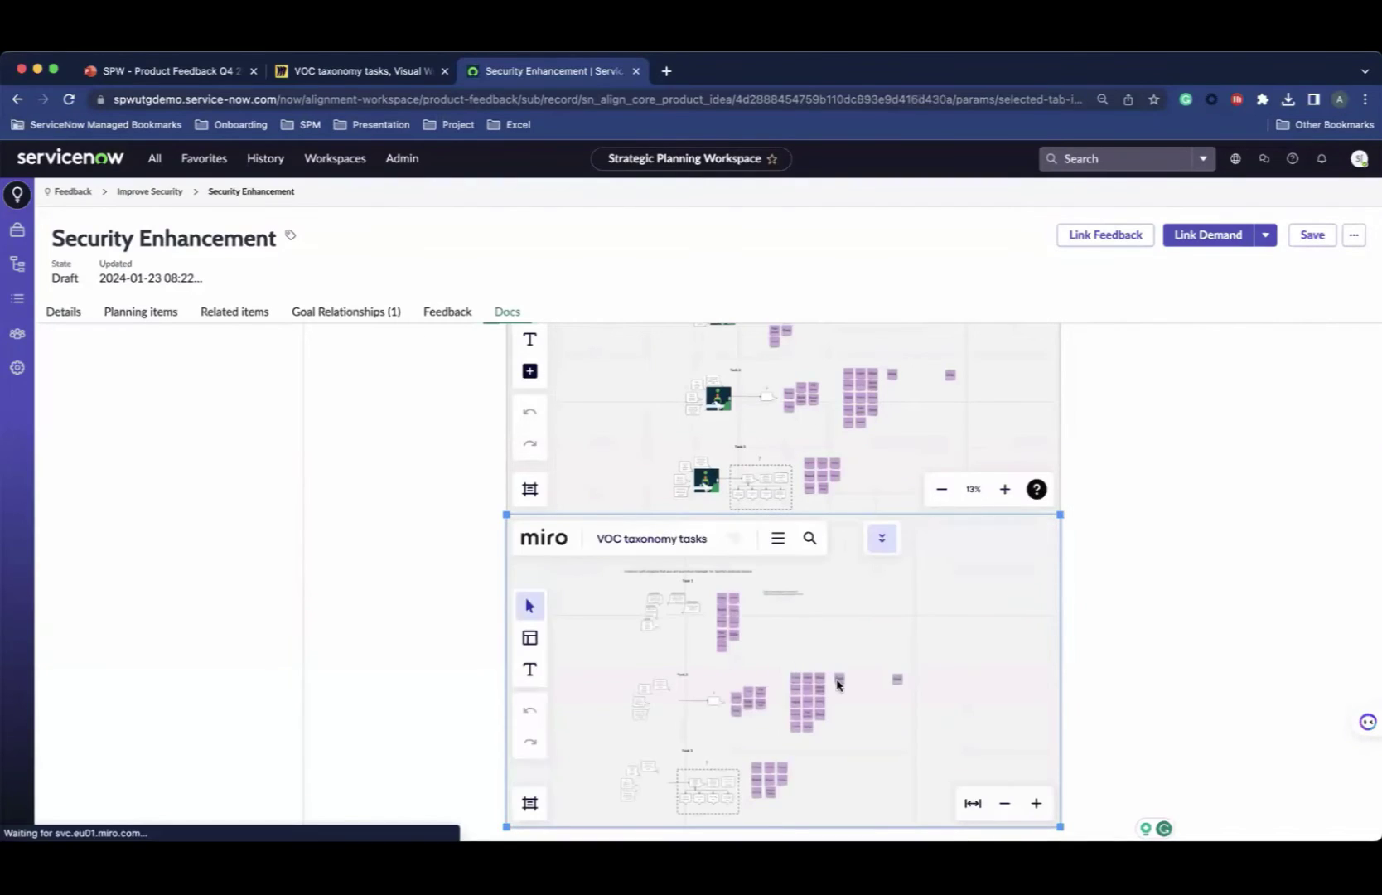
pyautogui.click(898, 679)
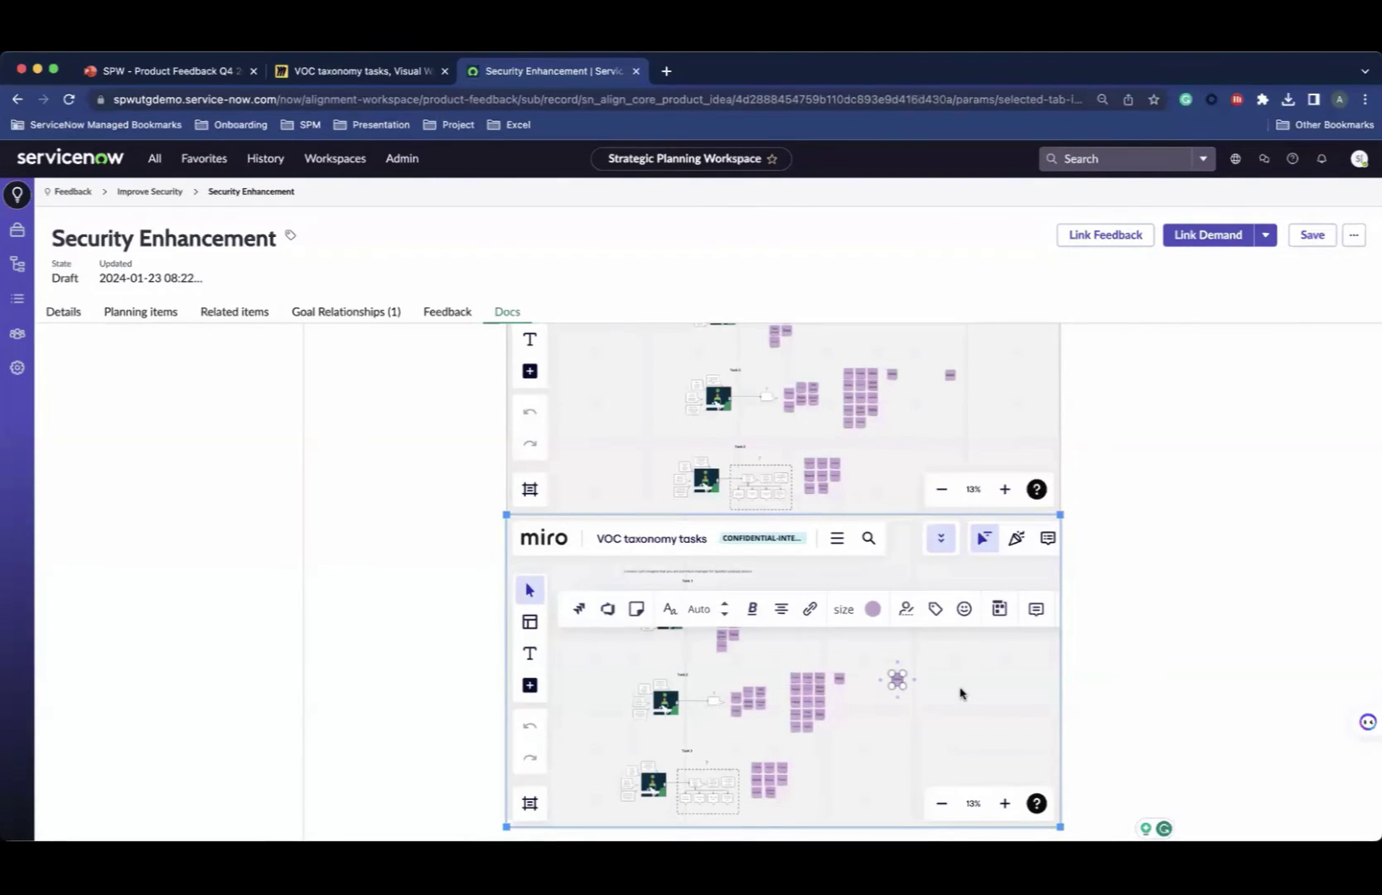
pyautogui.click(952, 676)
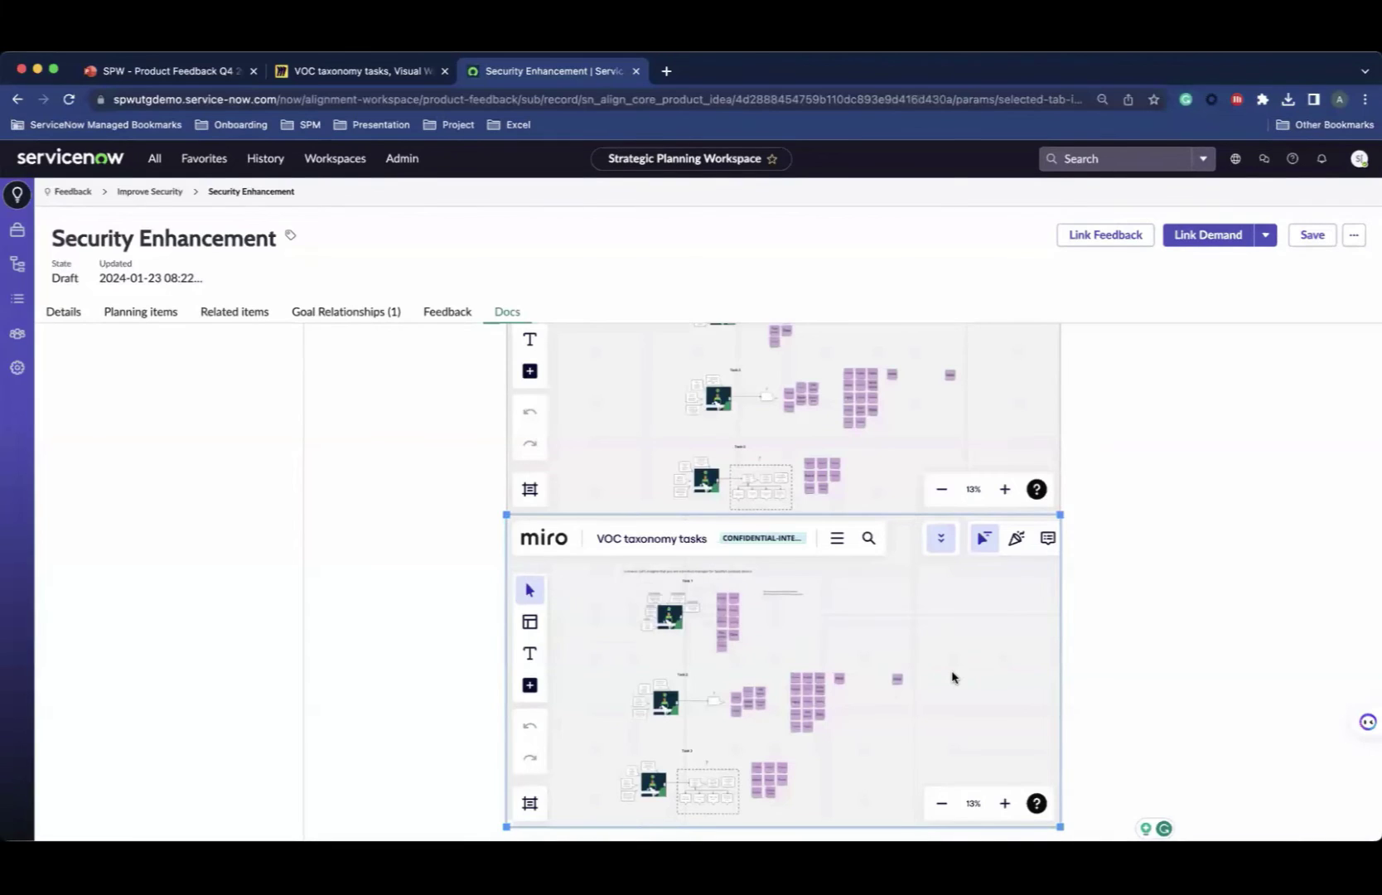
pyautogui.click(952, 677)
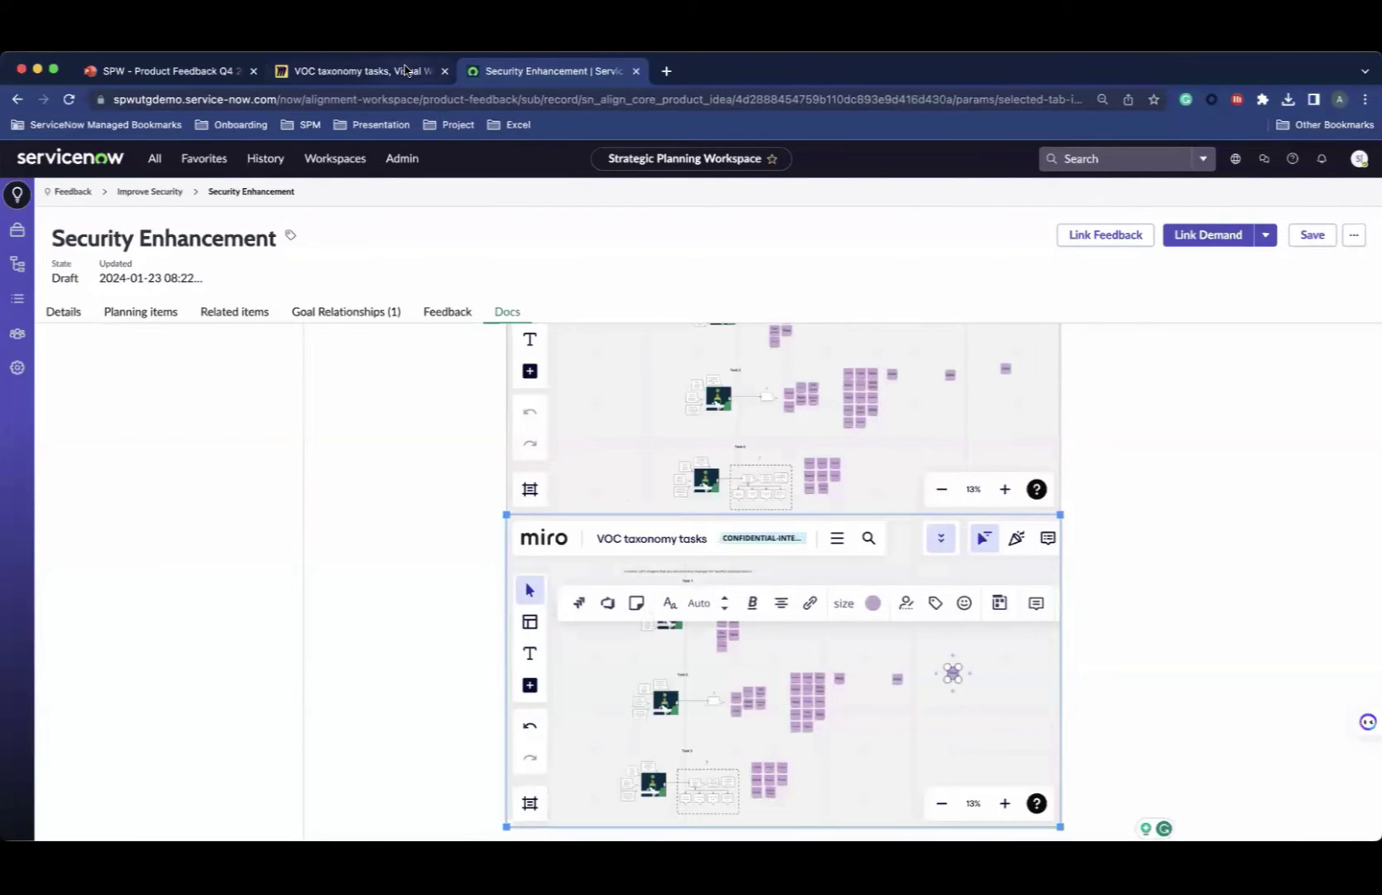
# Step: Switch to the original Miro board and dismiss its sharing dialogs to check for the duplicated Ideas note
pyautogui.click(405, 69)
pyautogui.click(922, 240)
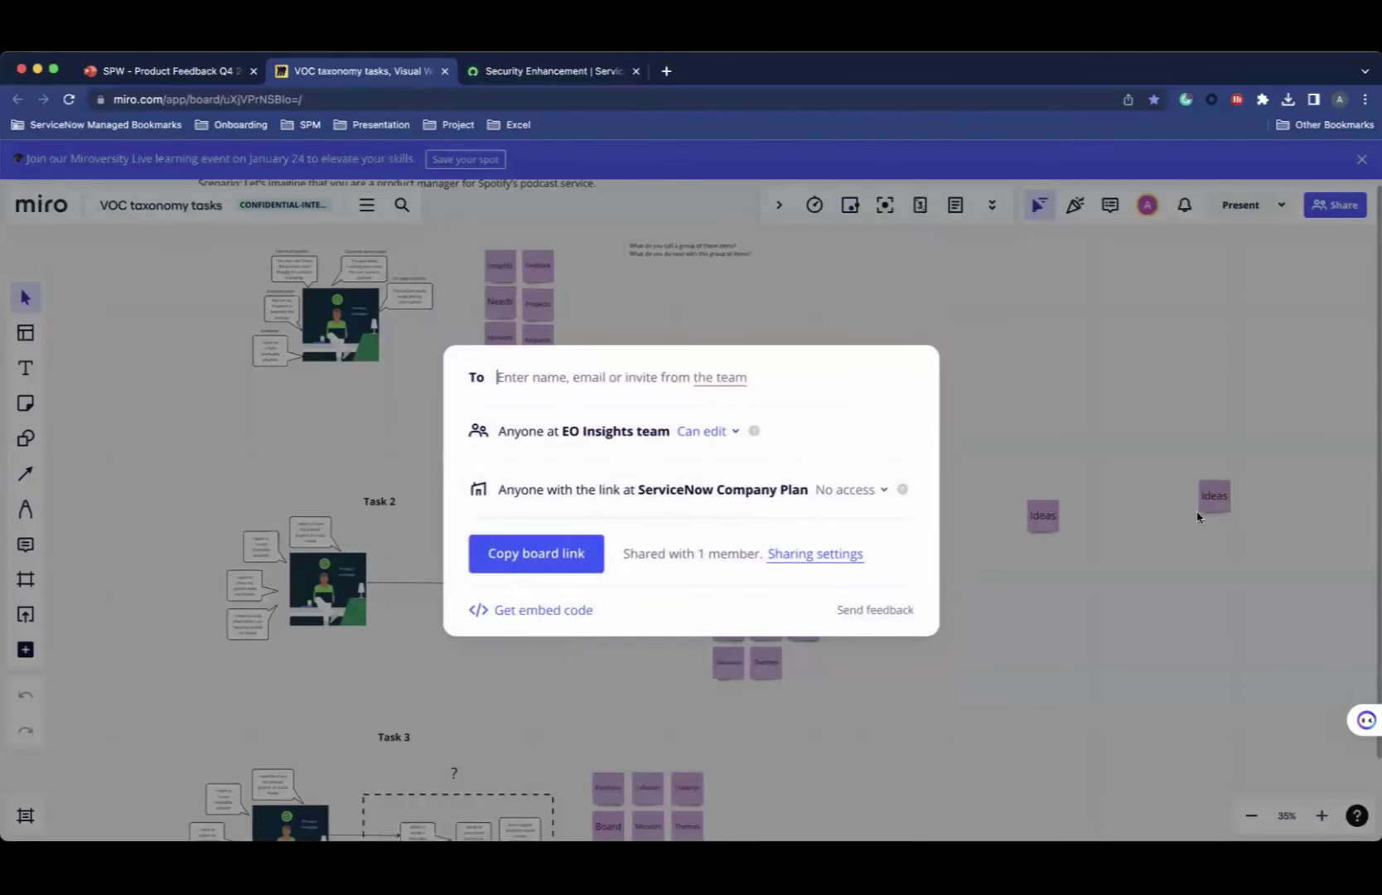
pyautogui.click(1069, 368)
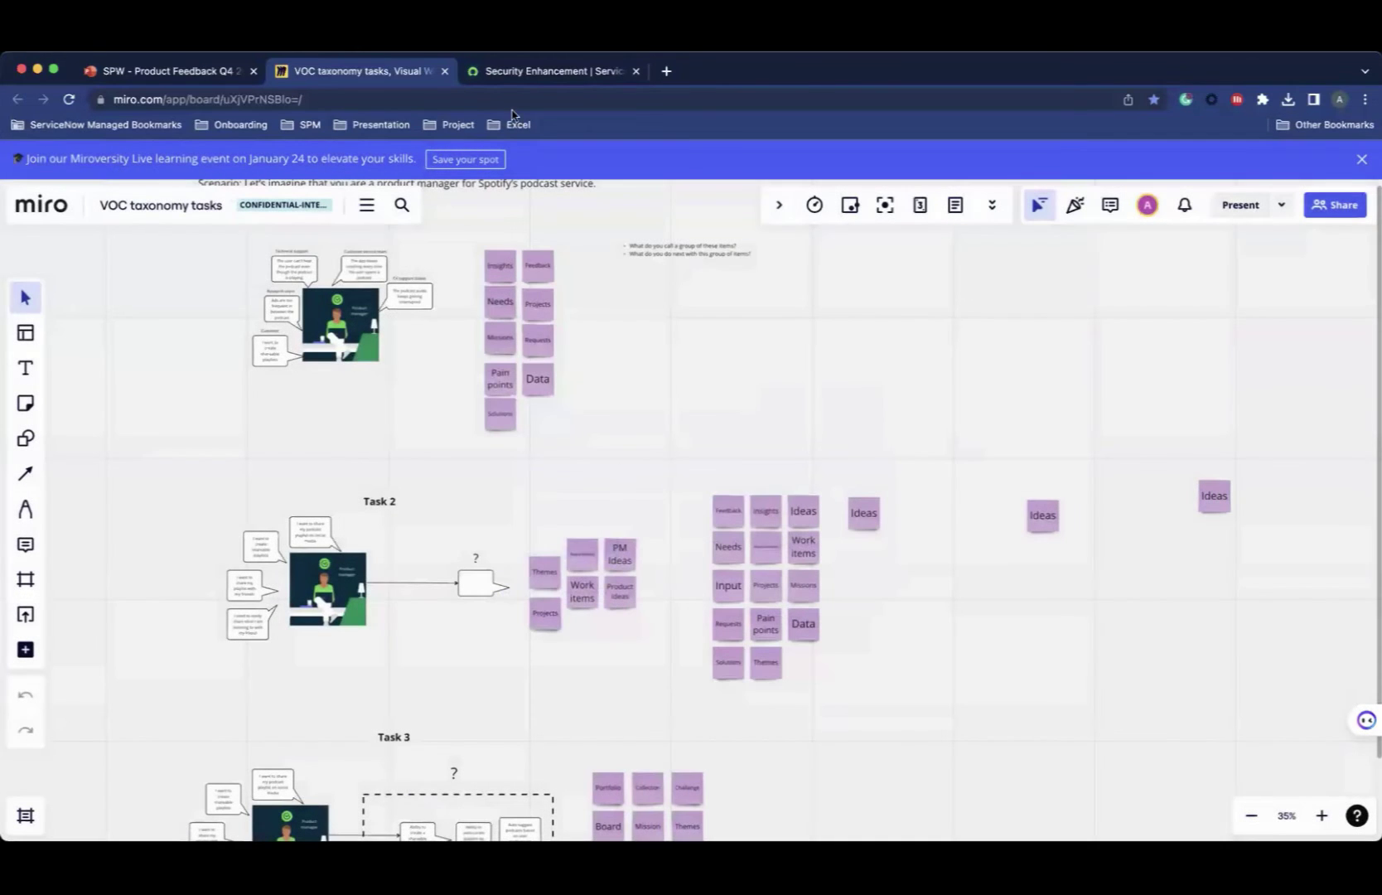
# Step: Go back to the Security Enhancement product idea and list the other record types it can be linked to
pyautogui.click(585, 72)
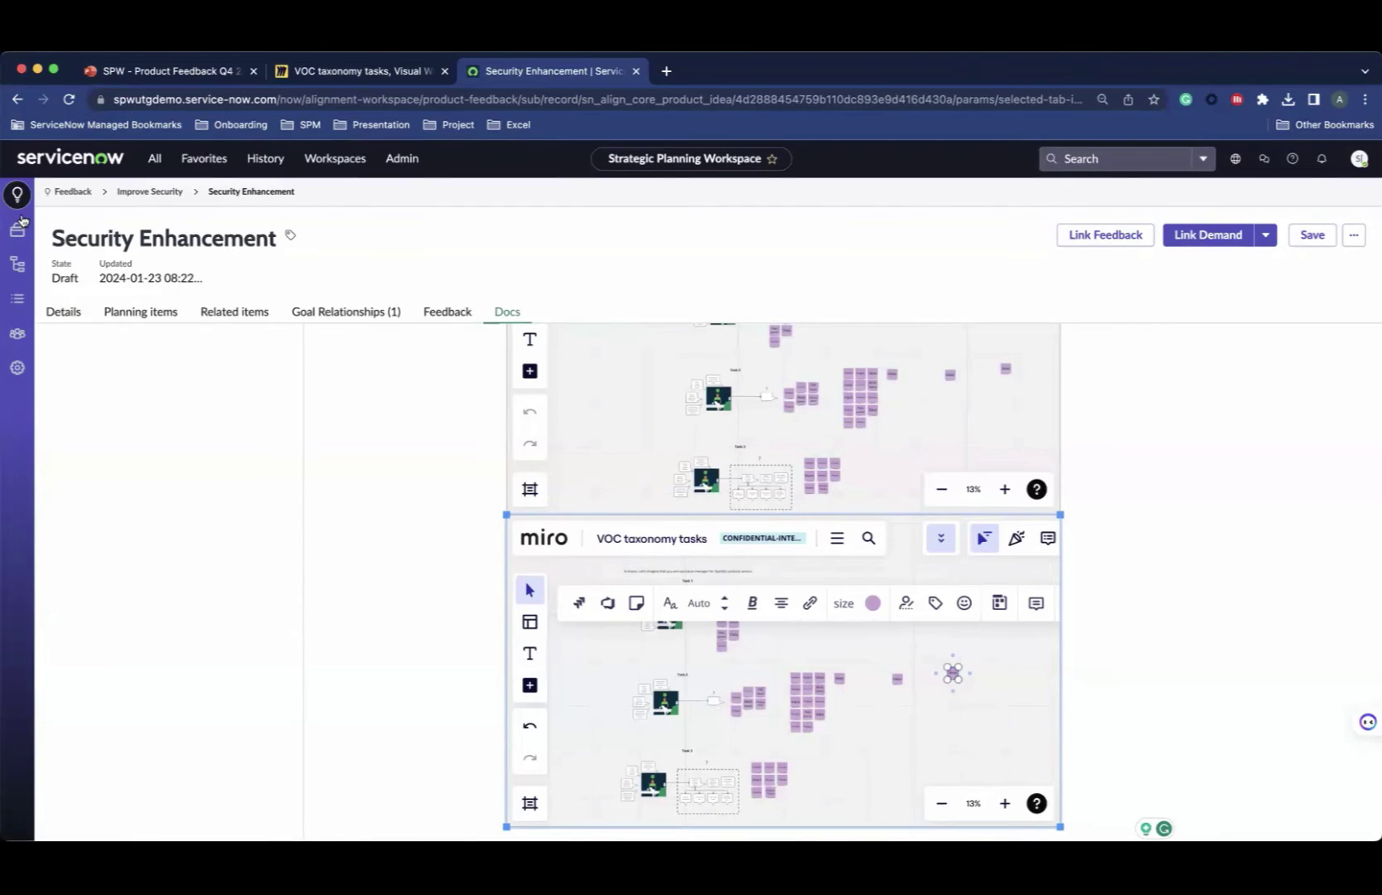
pyautogui.click(1266, 236)
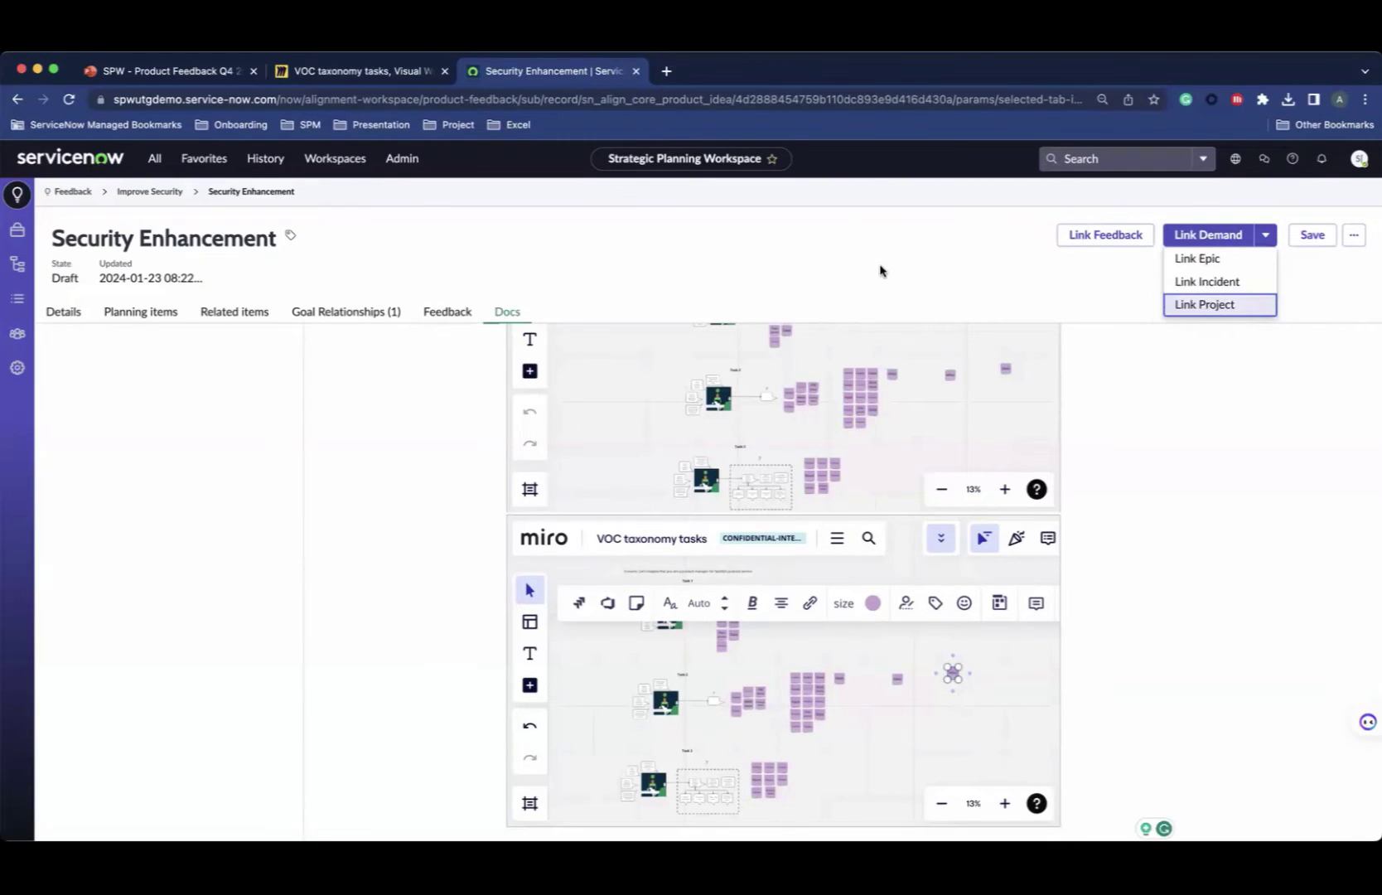
# Step: Open the portfolio plans list, examine the lenses offered for a new plan, and return to the list without creating one
pyautogui.click(18, 233)
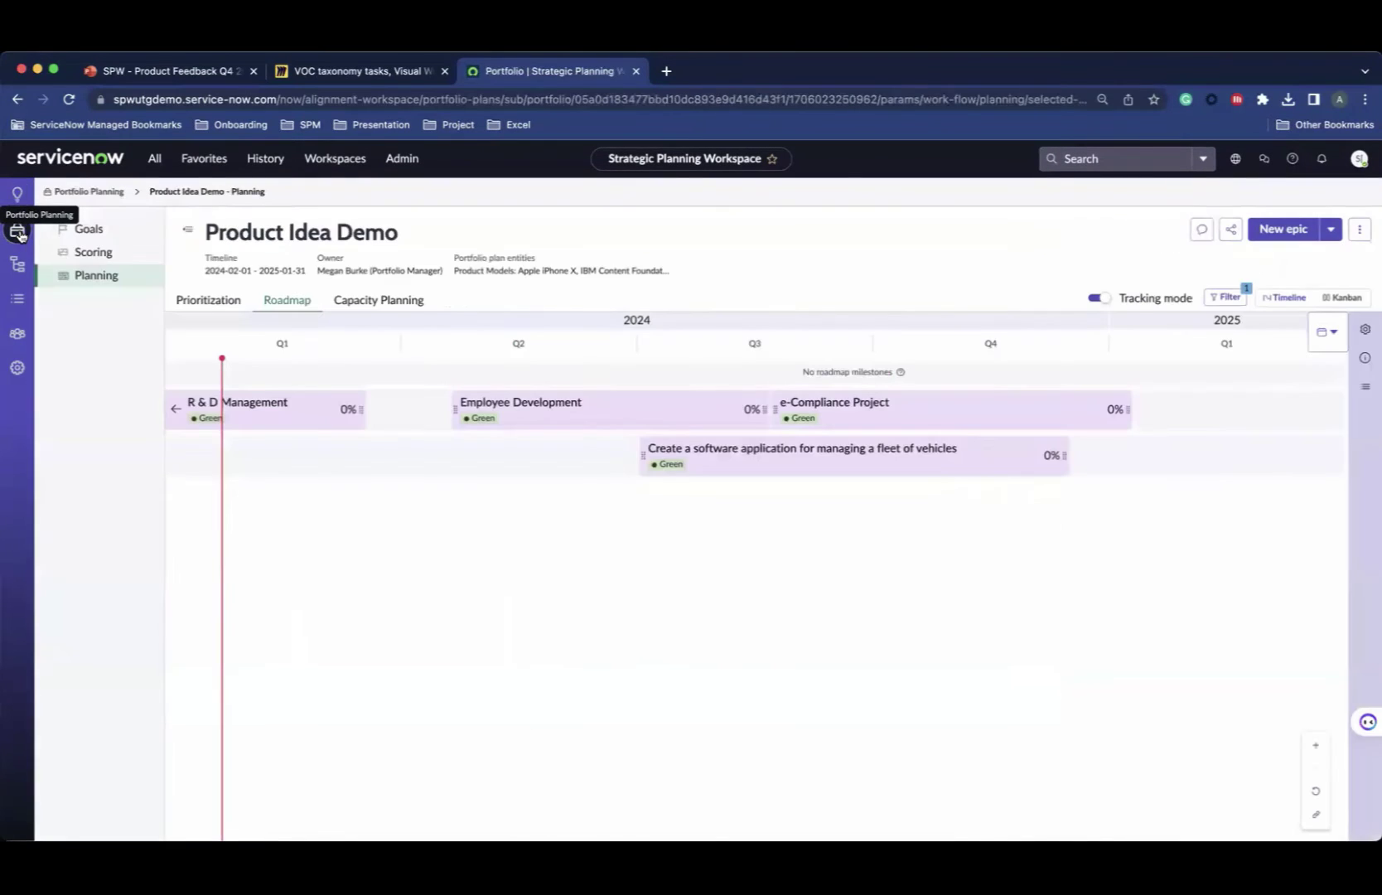
pyautogui.click(86, 190)
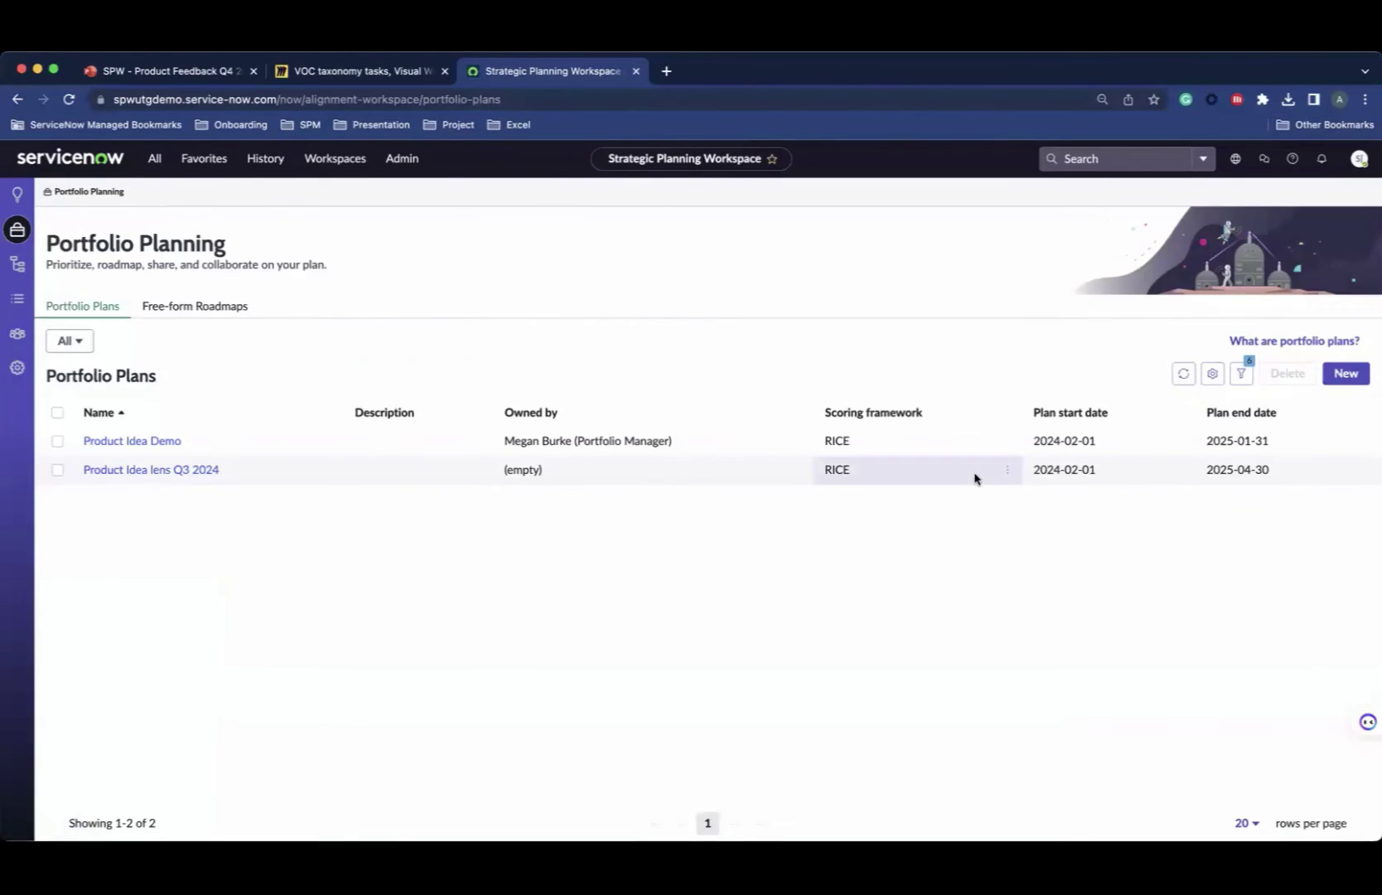
pyautogui.click(1345, 373)
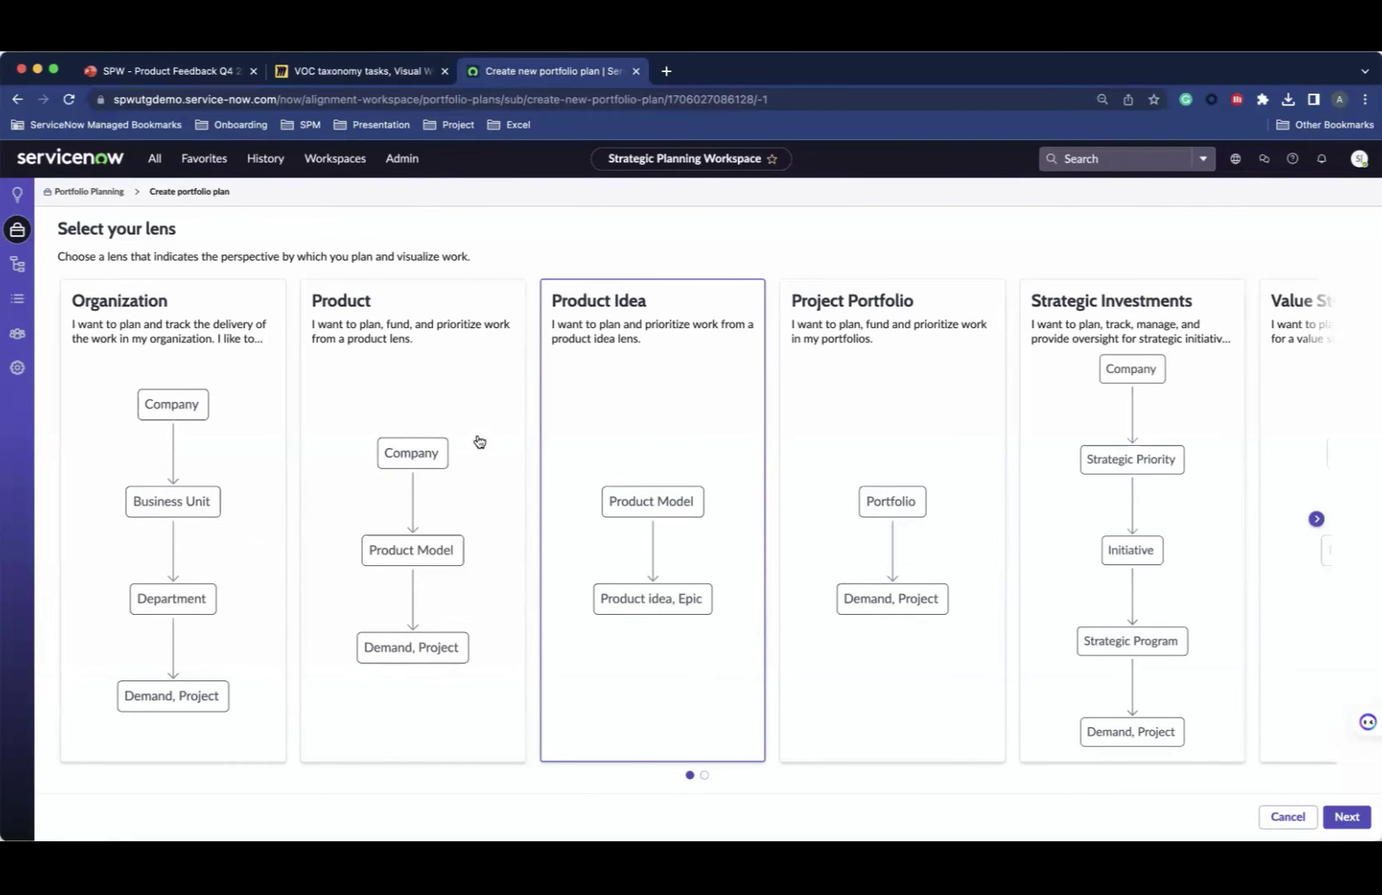
pyautogui.click(102, 196)
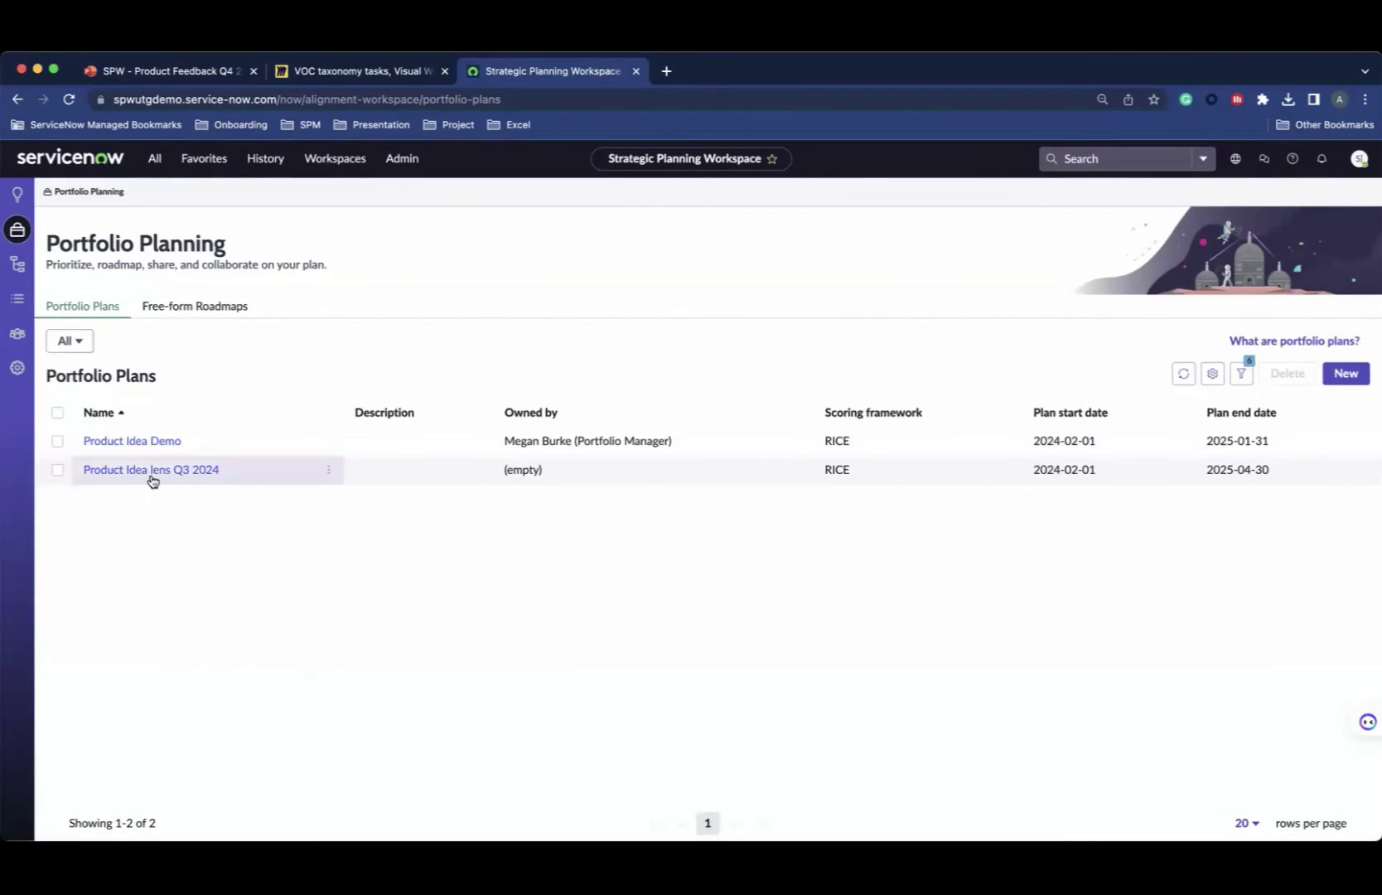
# Step: Open the Product Idea Demo portfolio plan and review its roadmap in the timeline and Kanban views
pyautogui.click(133, 442)
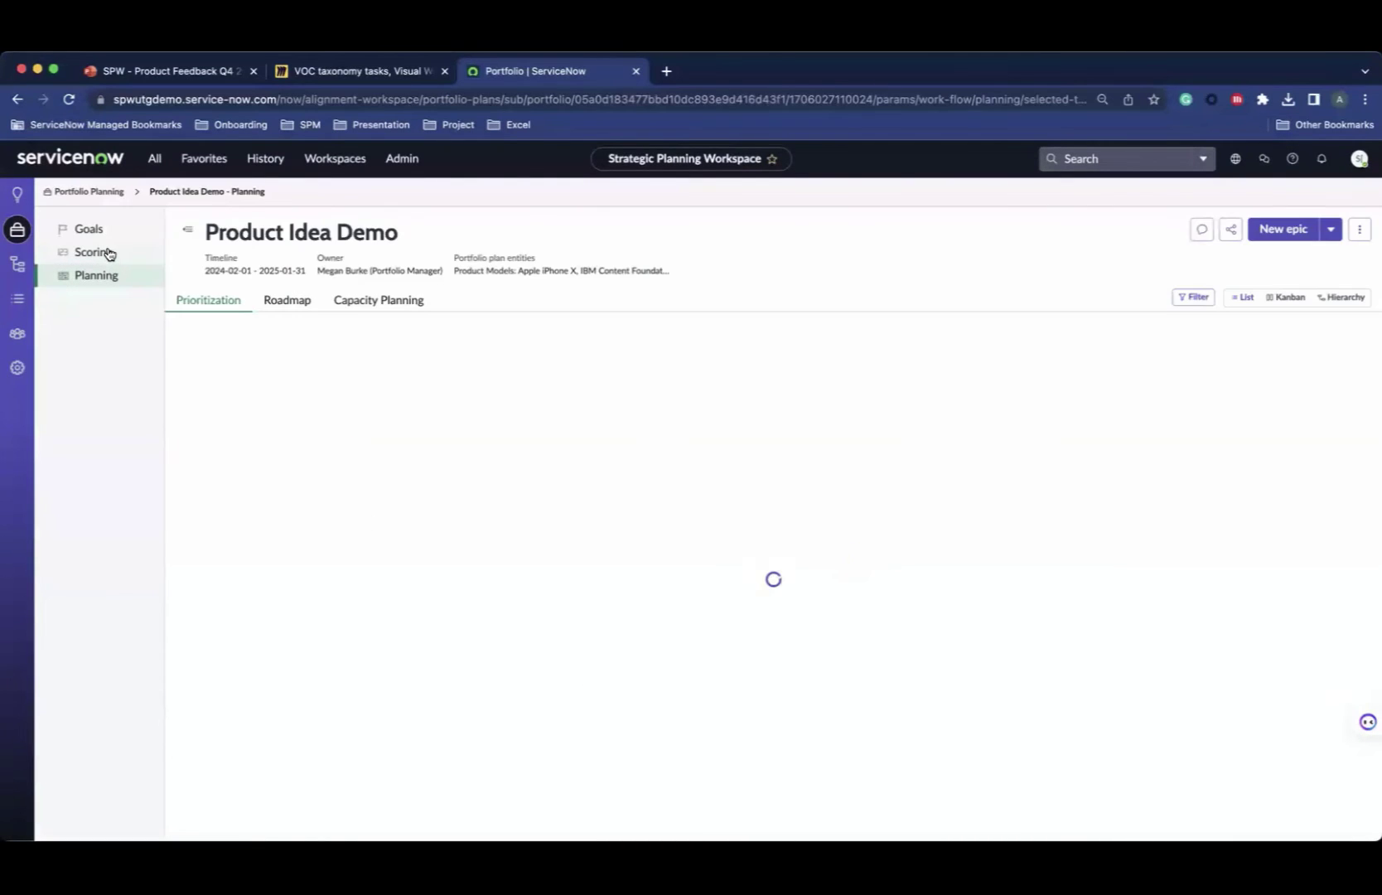
pyautogui.click(290, 305)
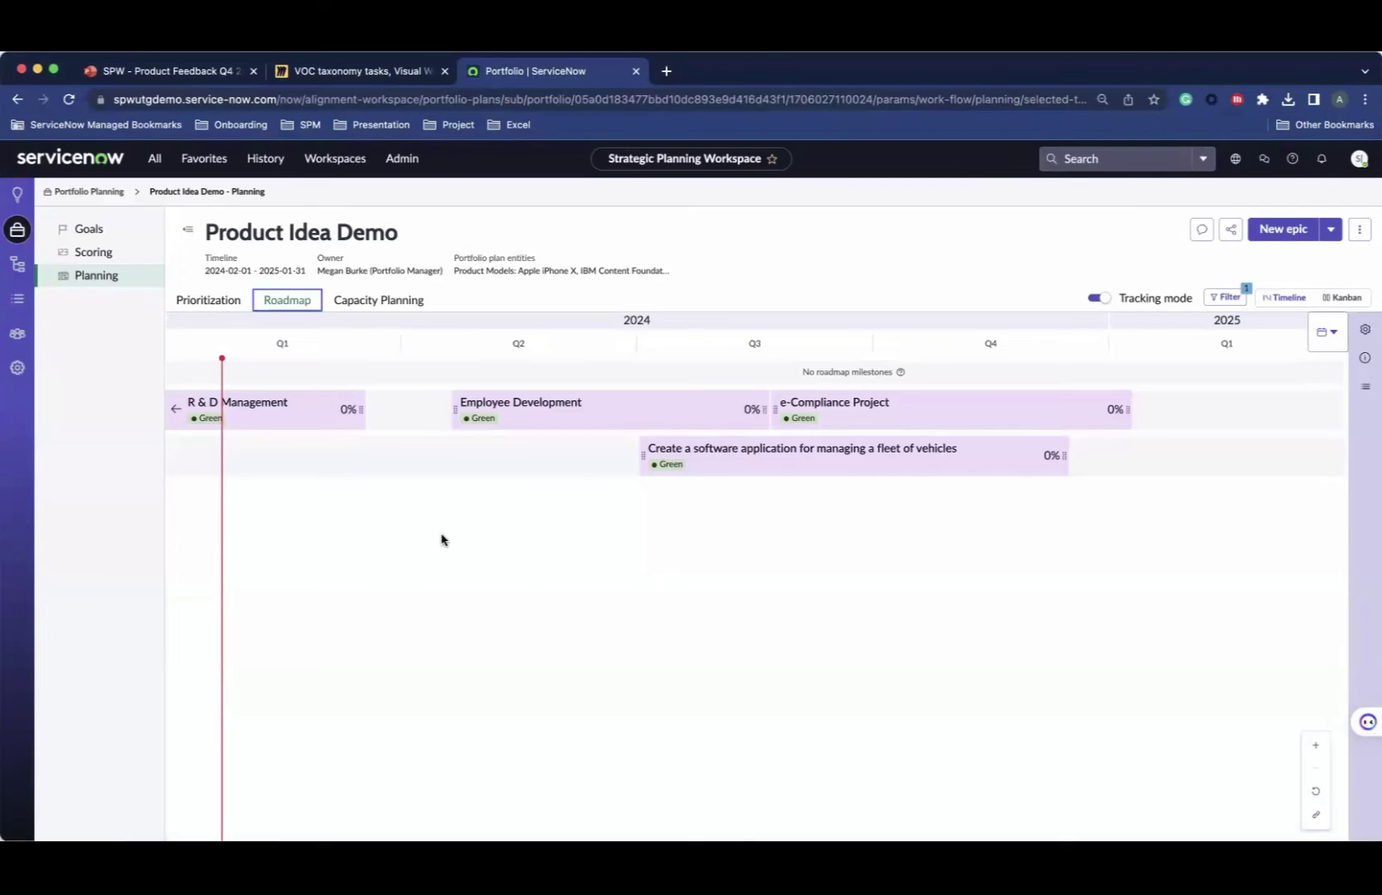
pyautogui.click(1355, 297)
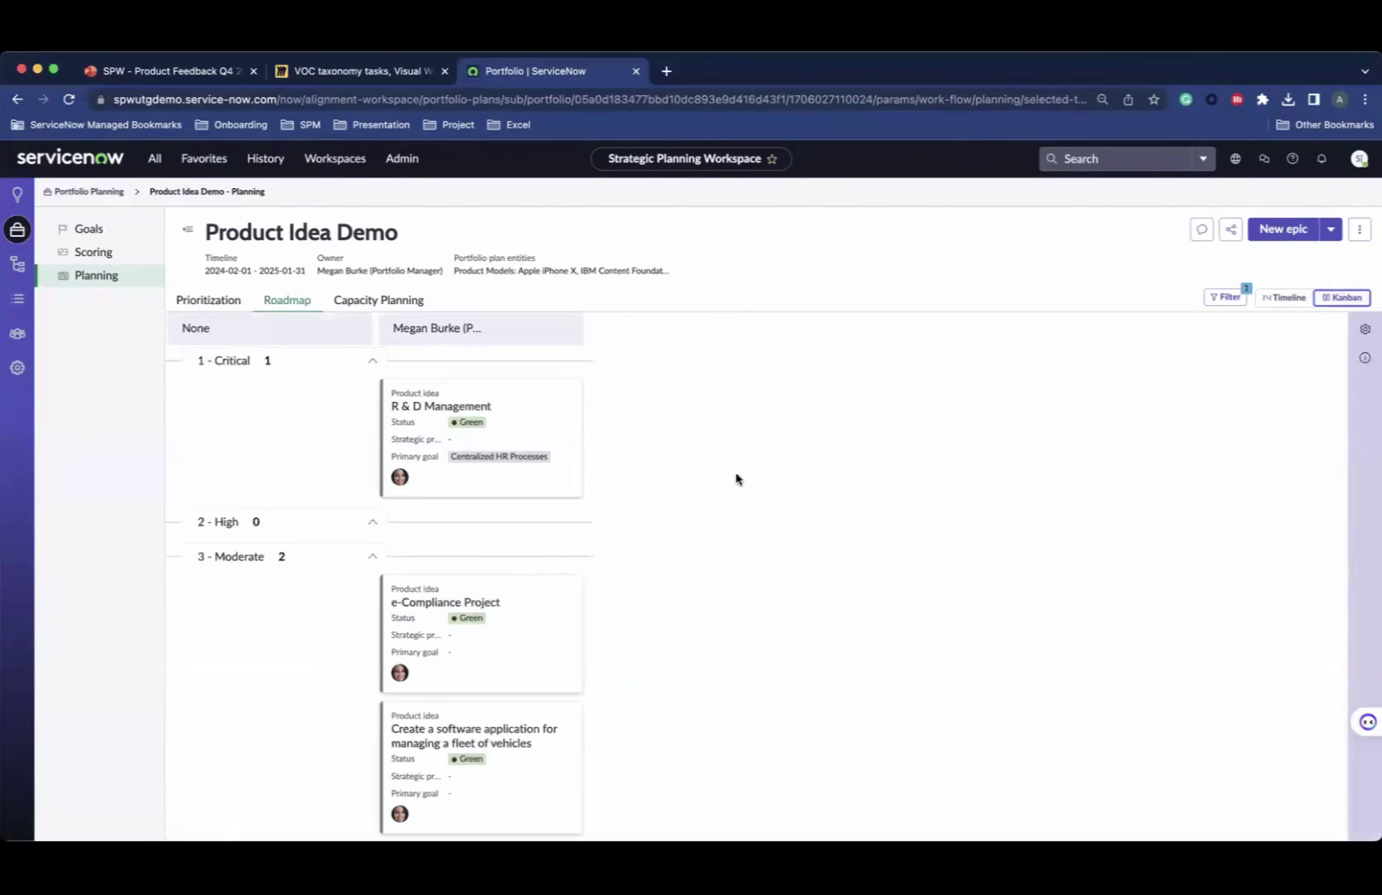
pyautogui.scroll(-3, 682, 589)
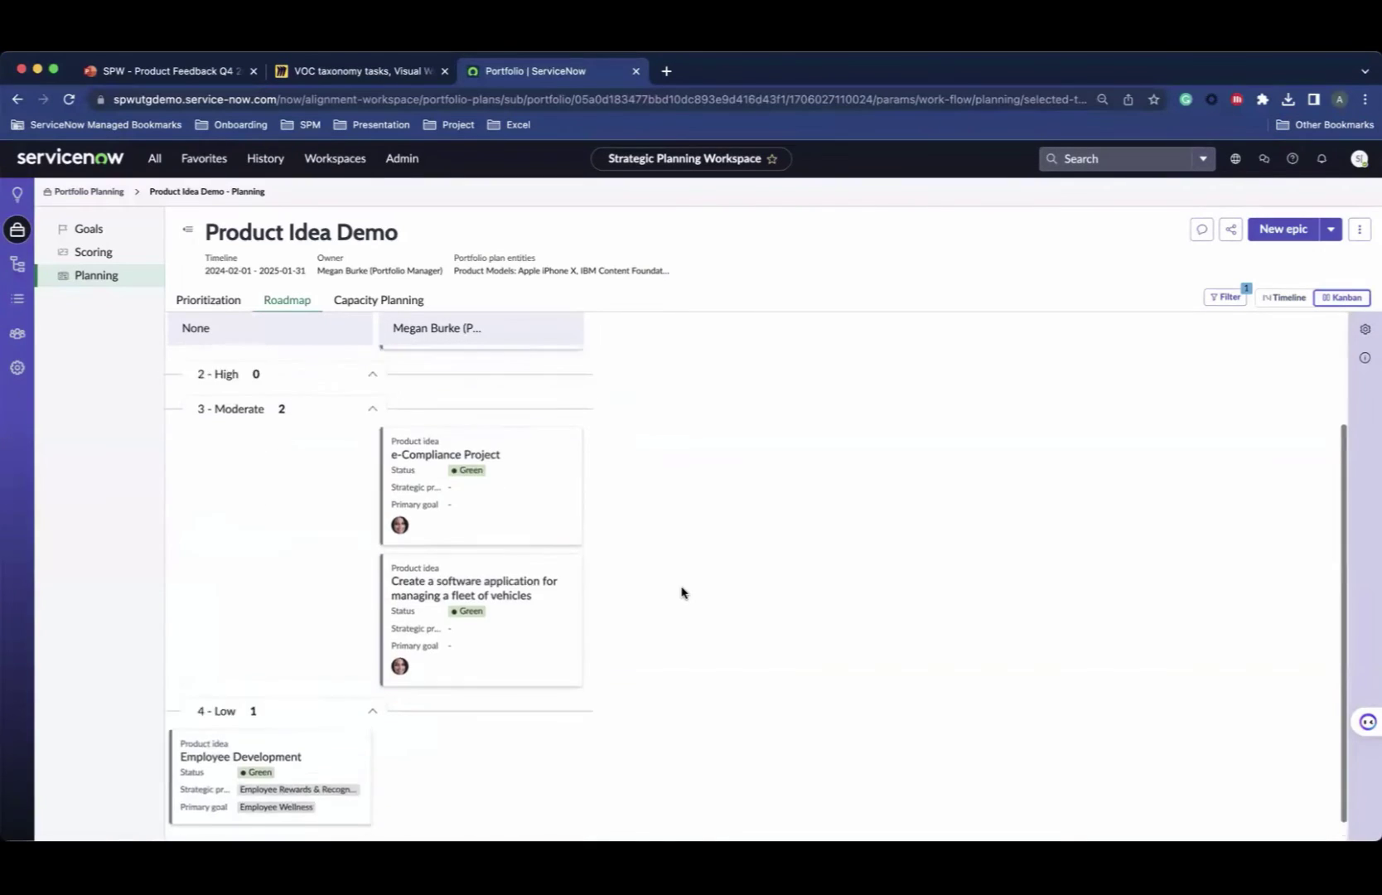
pyautogui.scroll(3, 682, 589)
pyautogui.scroll(-3, 682, 591)
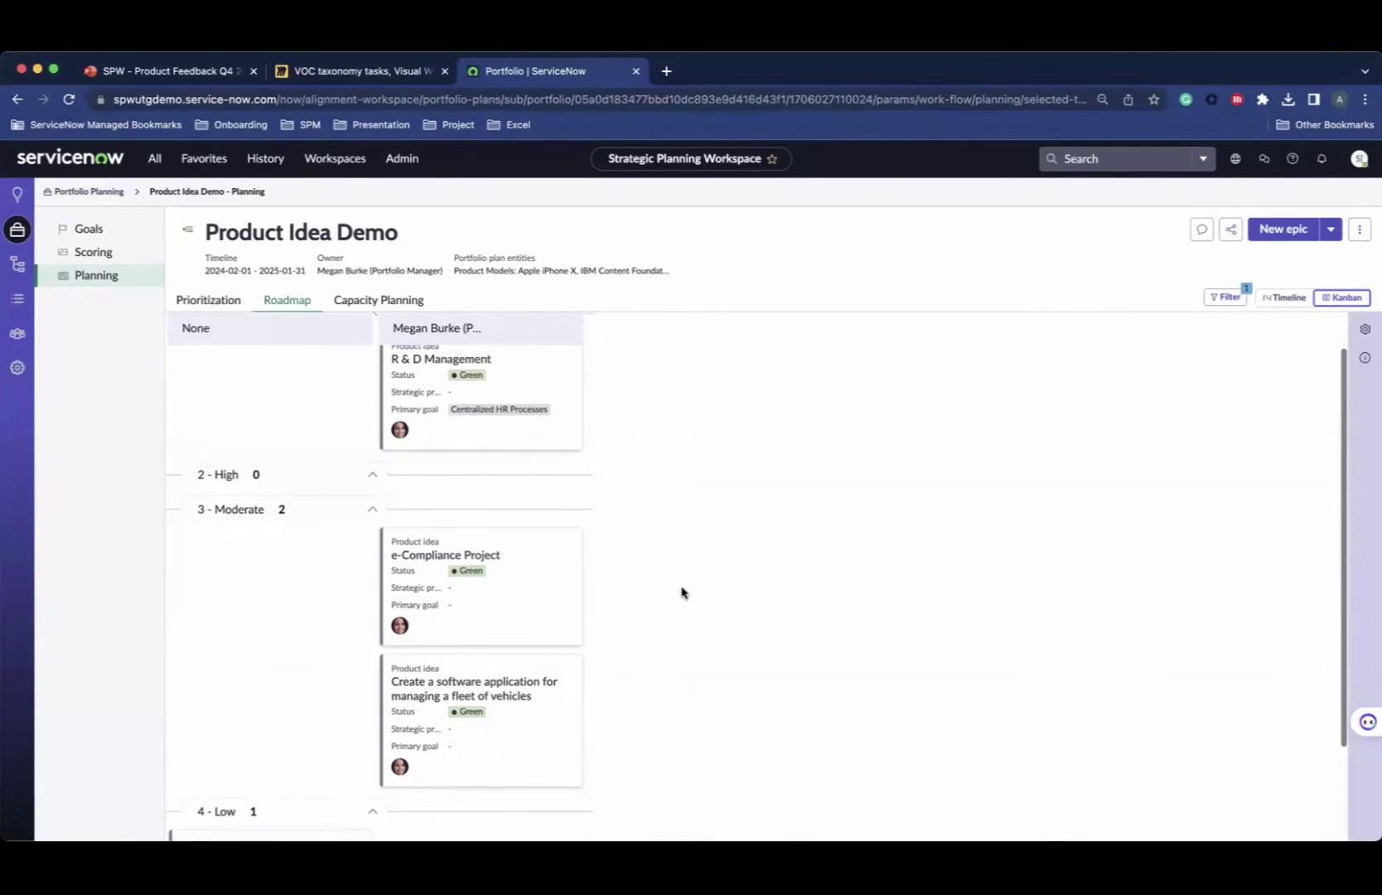
pyautogui.scroll(3, 681, 592)
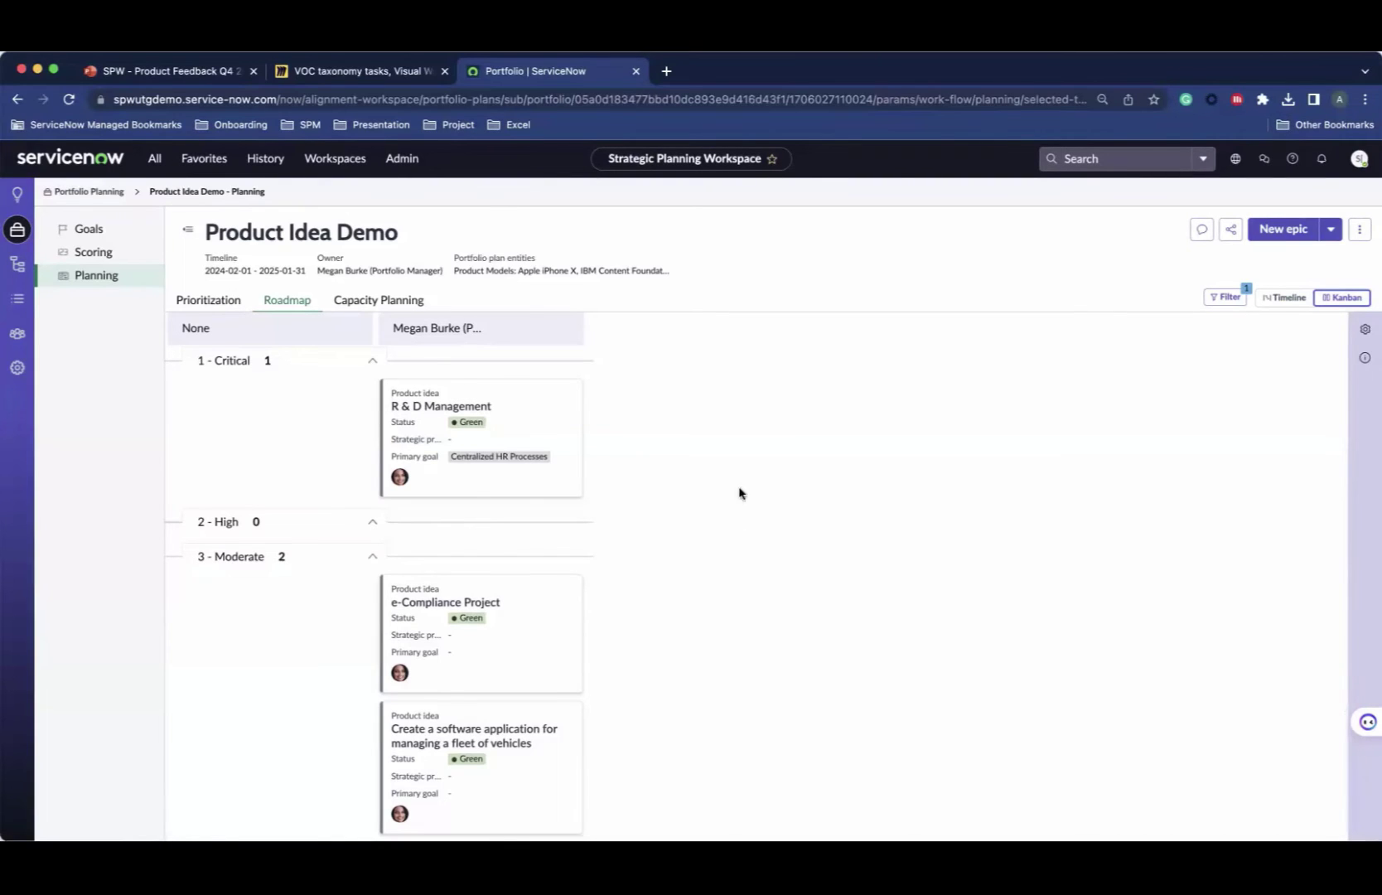
# Step: Return to the feedback overview, dismiss the notification, and review the feedback statistics and overall customer sentiments
pyautogui.click(15, 189)
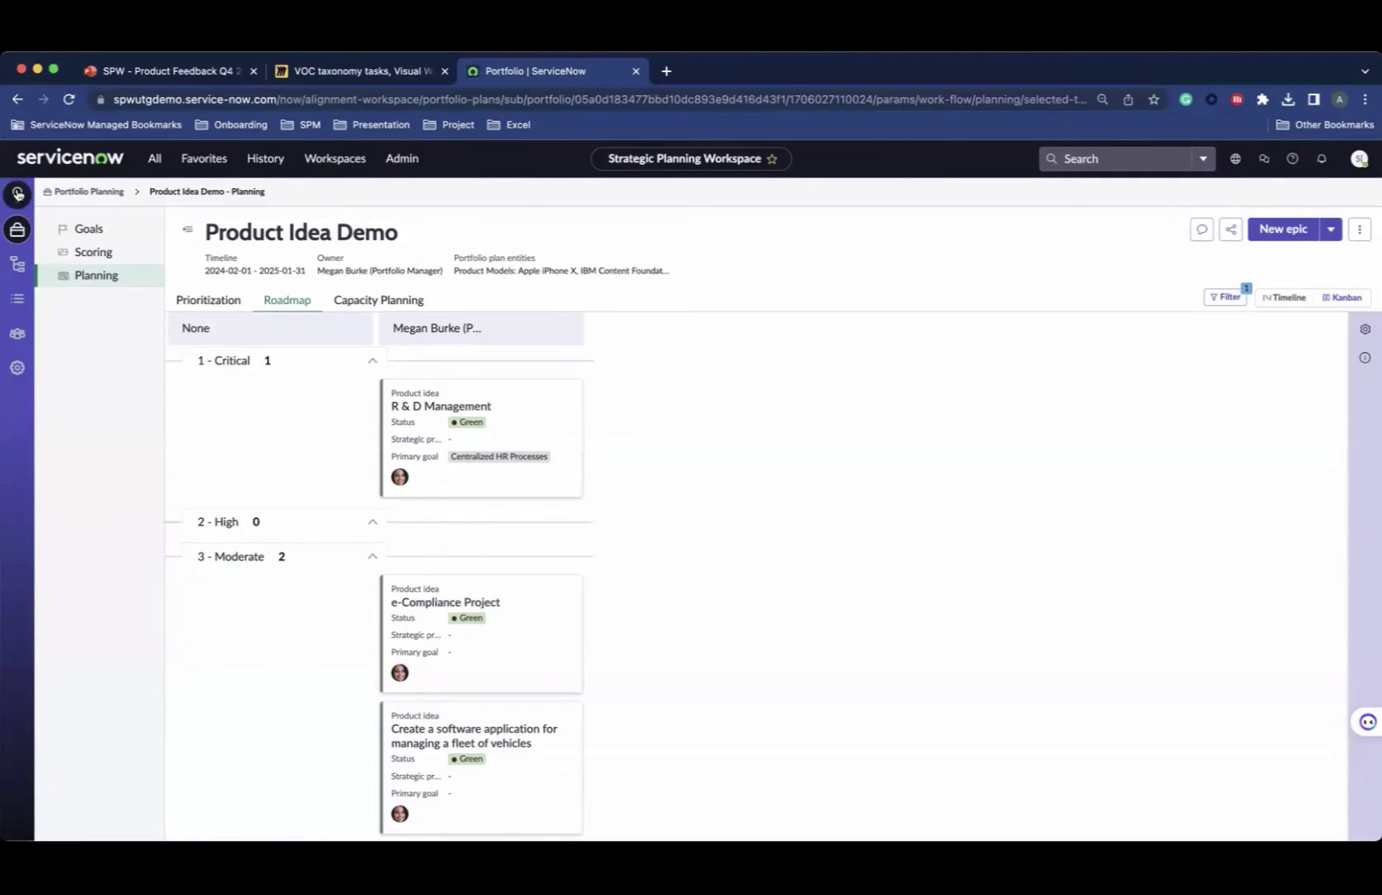
pyautogui.click(73, 194)
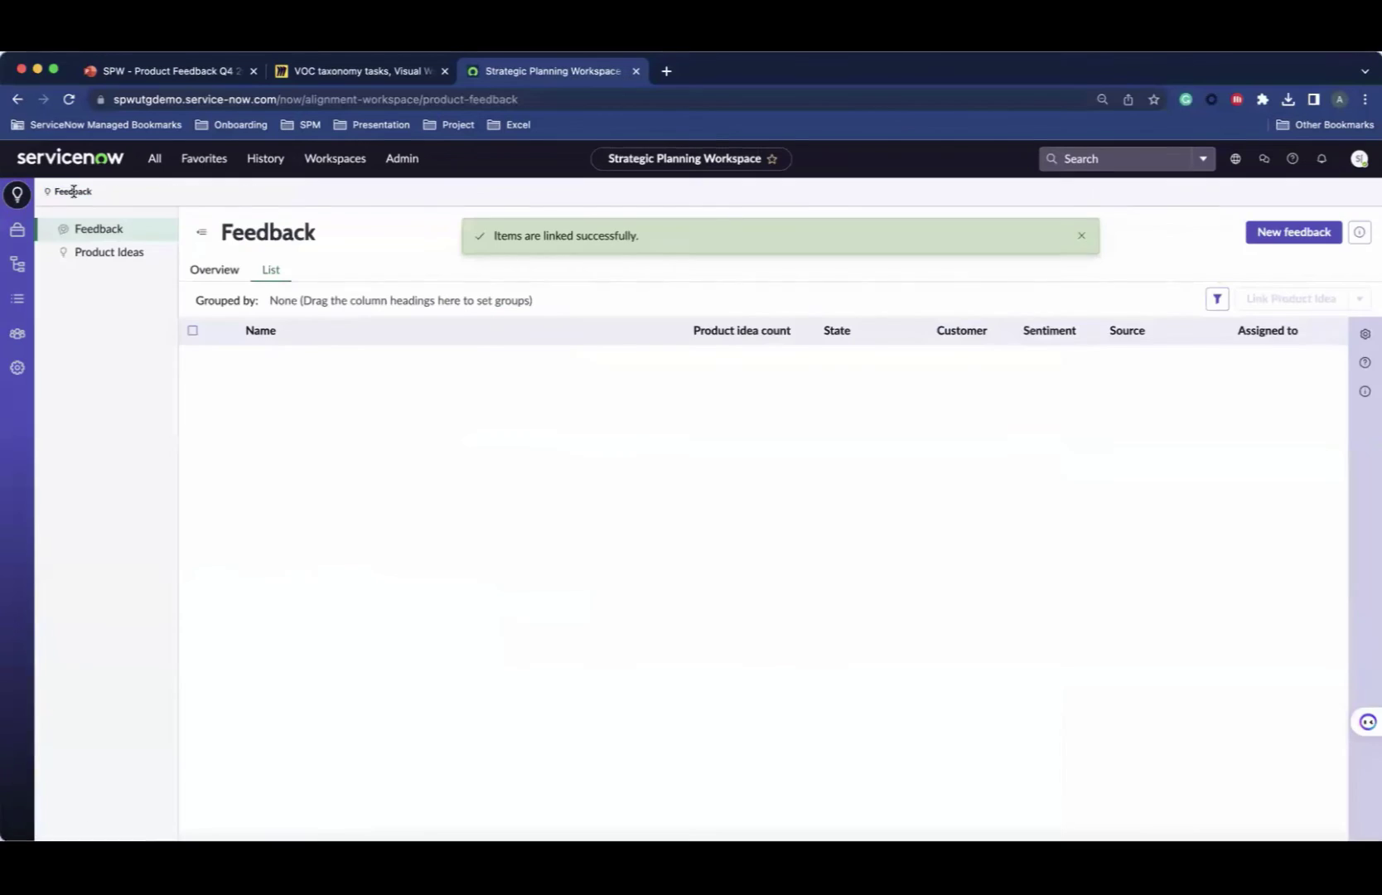
pyautogui.click(216, 271)
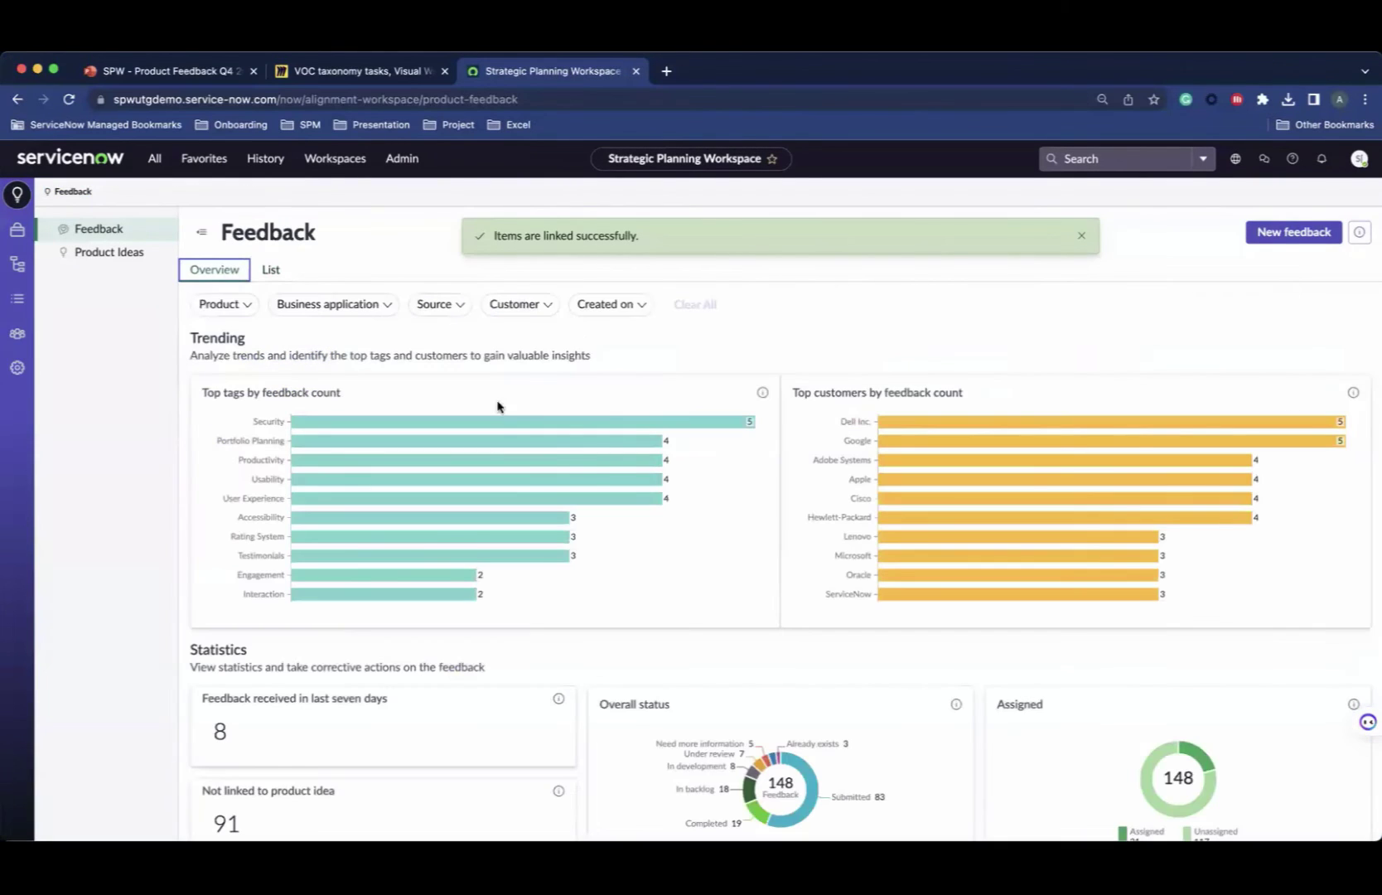
pyautogui.click(1082, 237)
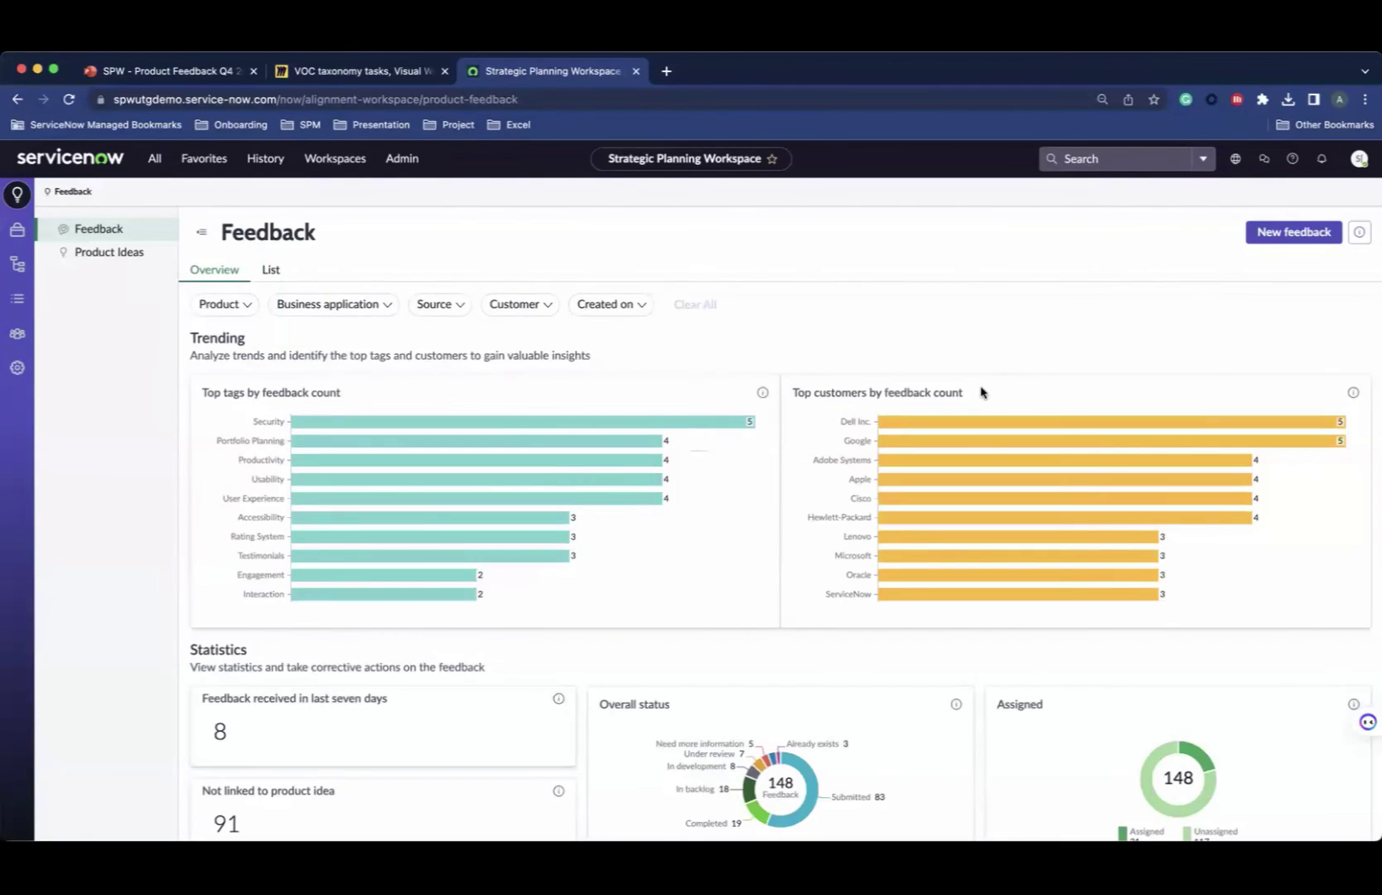
pyautogui.scroll(-5, 981, 392)
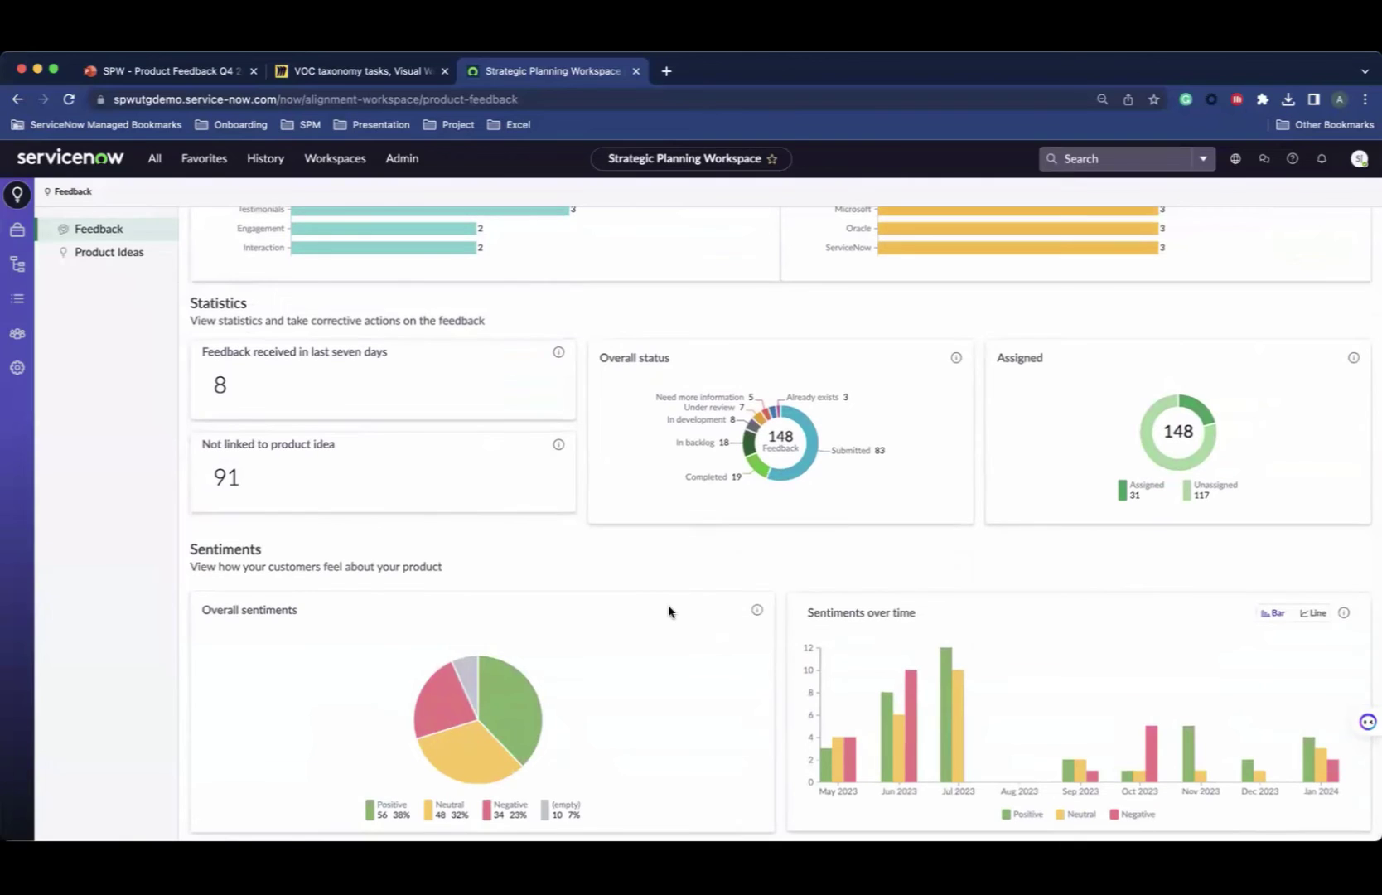
pyautogui.moveTo(523, 680)
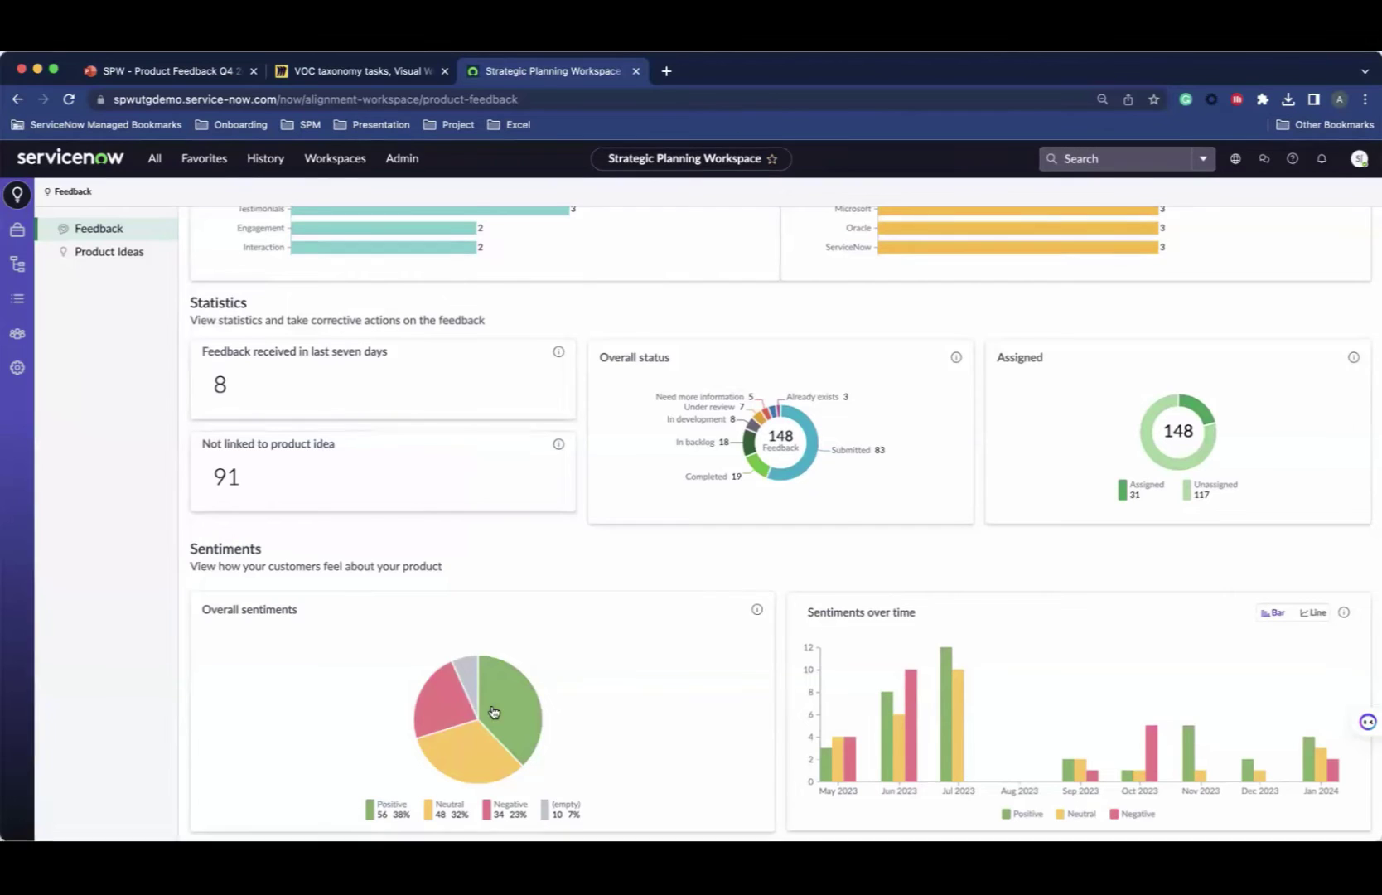
pyautogui.moveTo(508, 715)
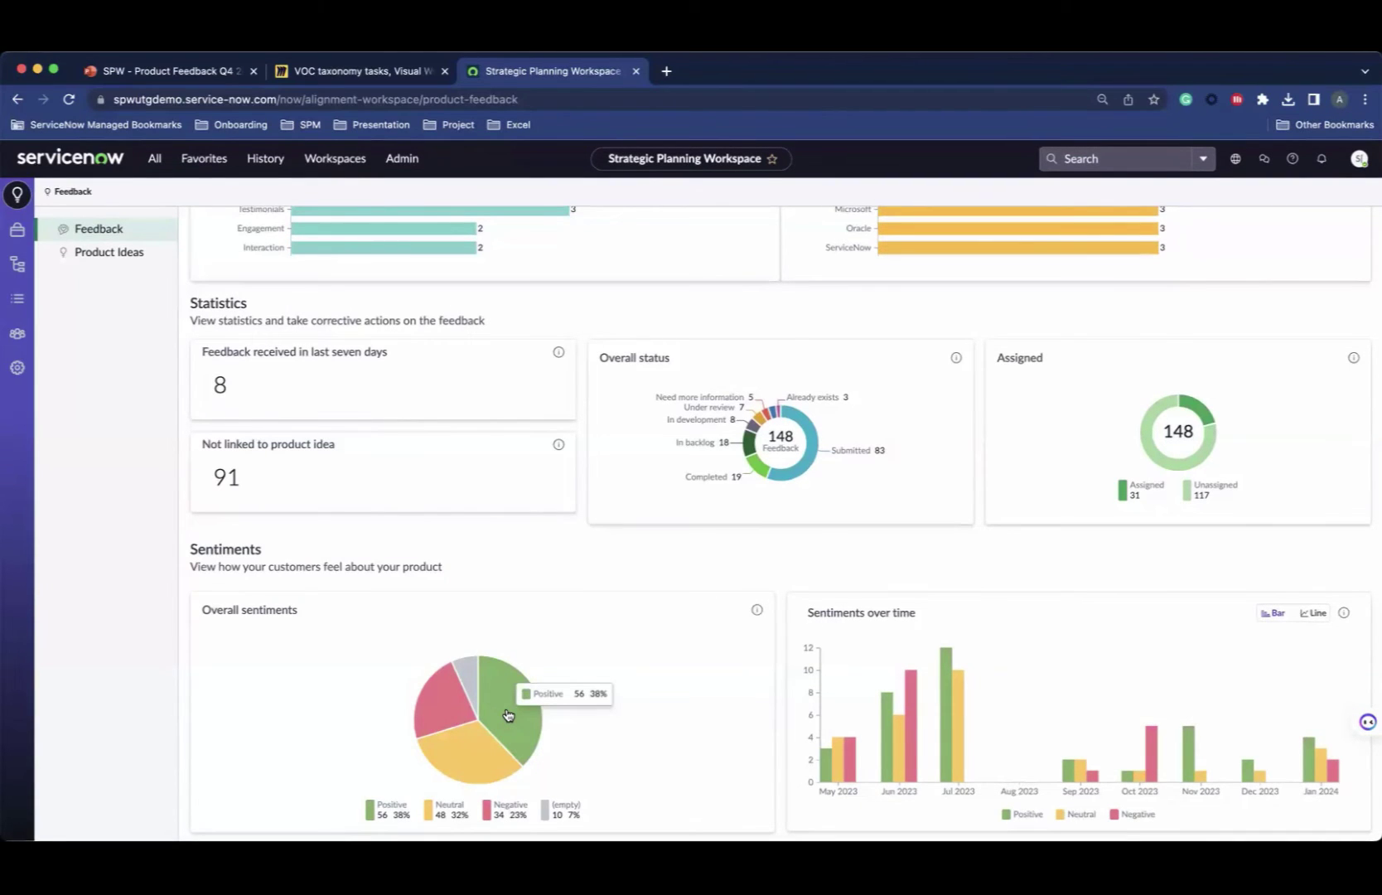
pyautogui.scroll(5, 508, 715)
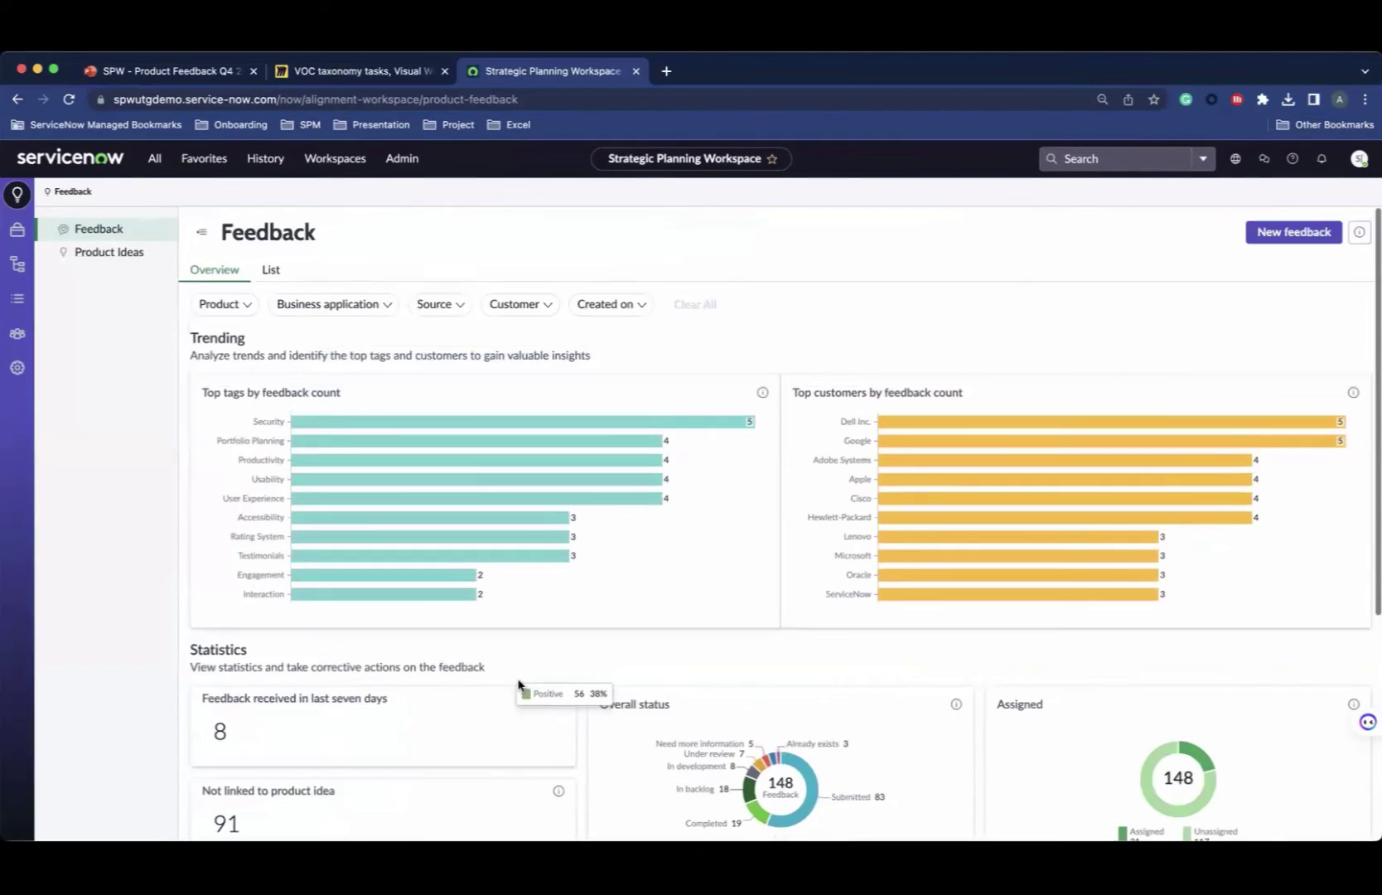
# Step: Check the Created on filter's date-range options without applying any, and review the positive feedback behind the overall sentiments chart before returning to the overview
pyautogui.click(628, 303)
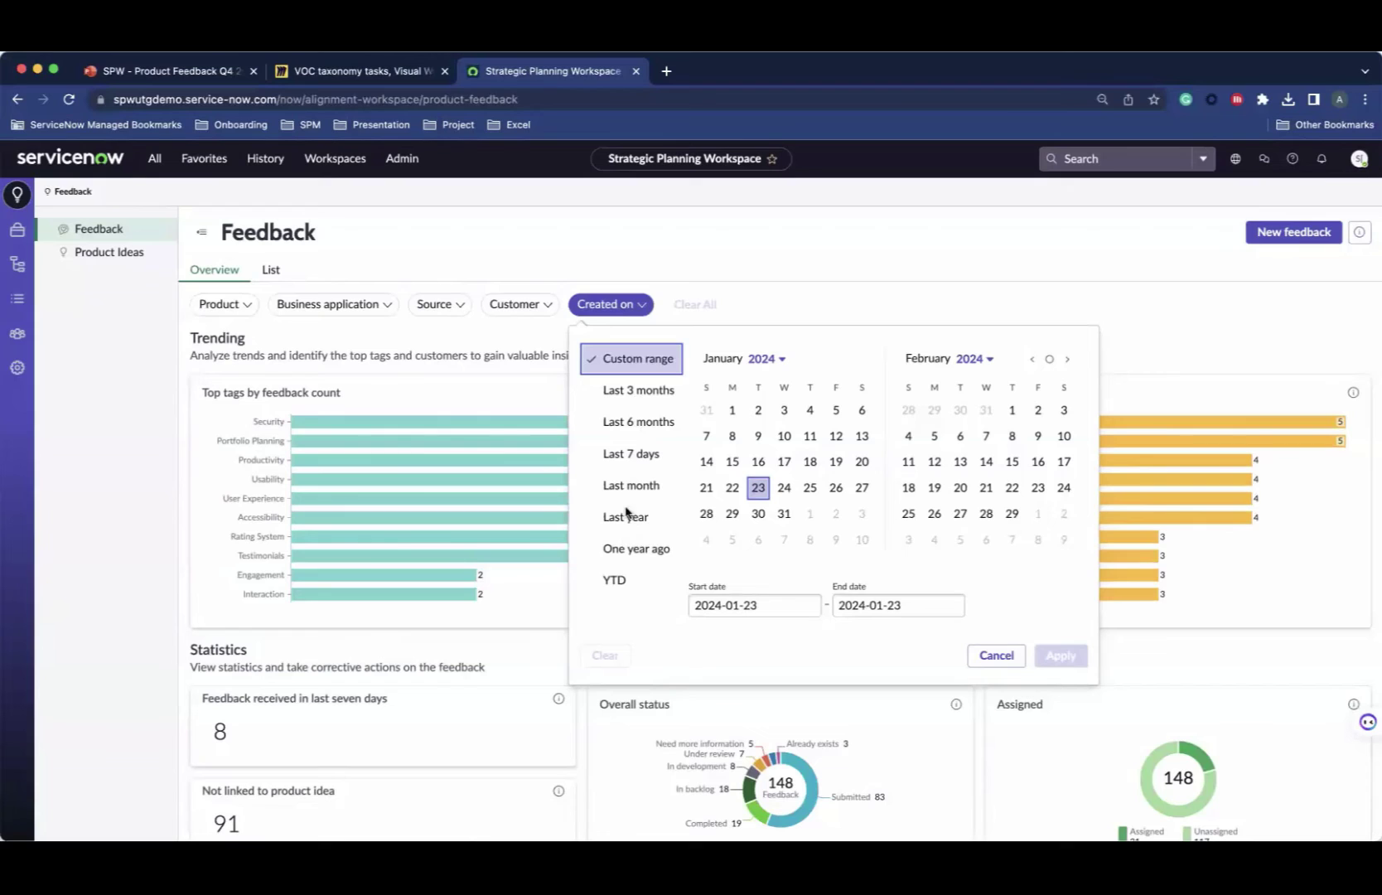
pyautogui.click(793, 284)
pyautogui.scroll(-4, 678, 573)
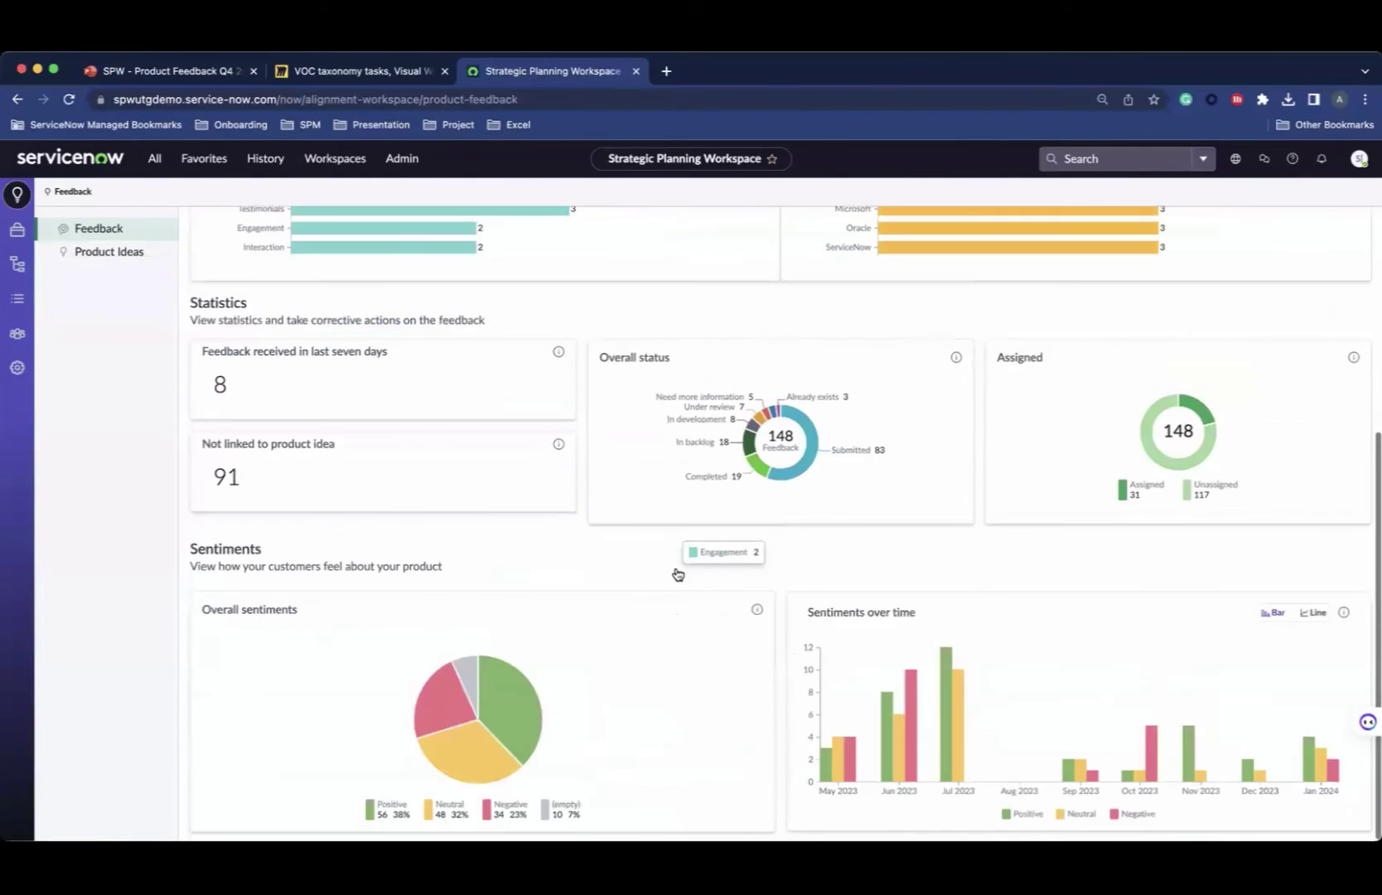
pyautogui.click(517, 714)
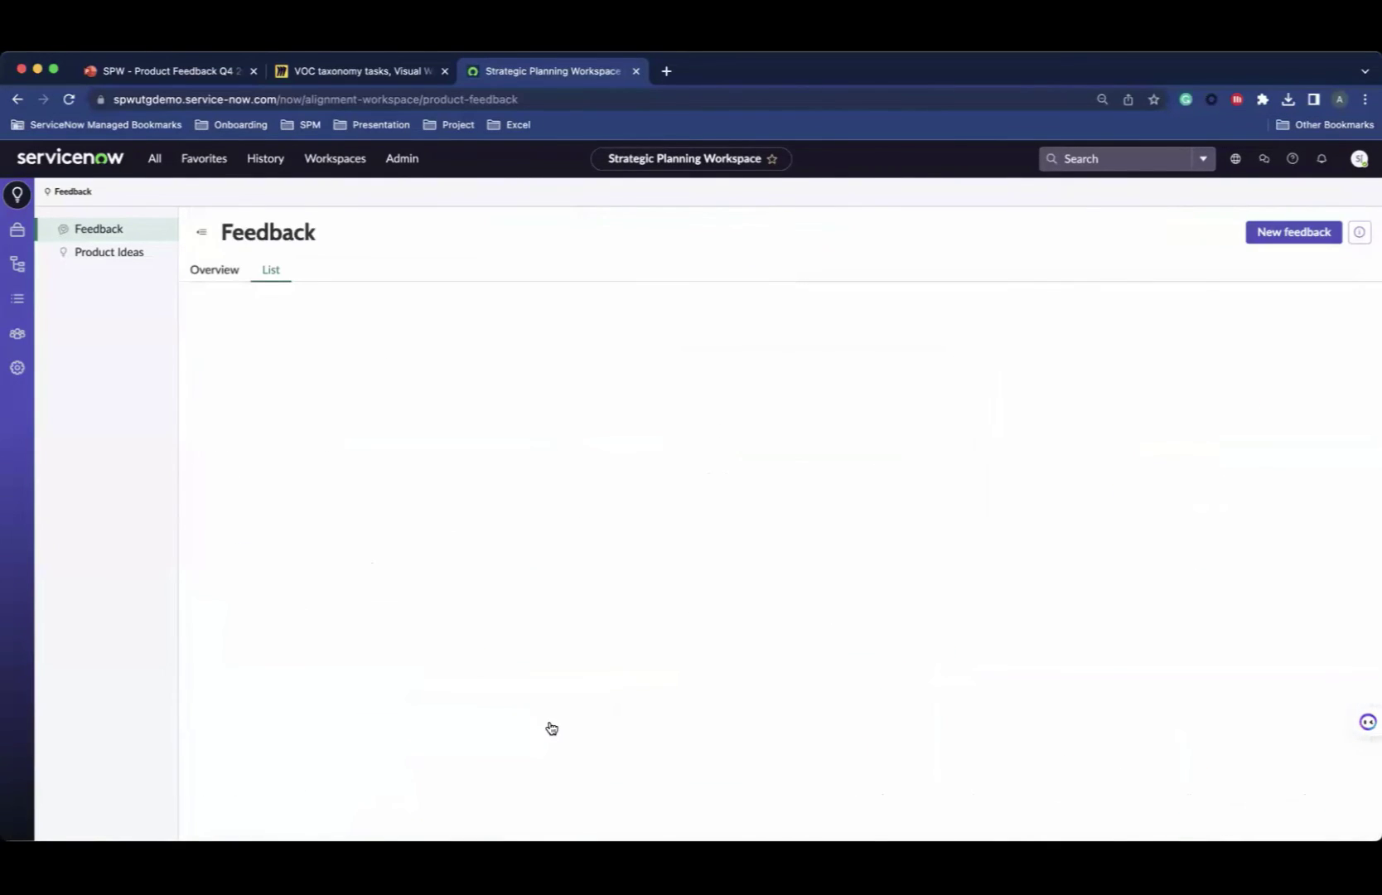
pyautogui.scroll(-3, 484, 713)
pyautogui.scroll(-5, 484, 713)
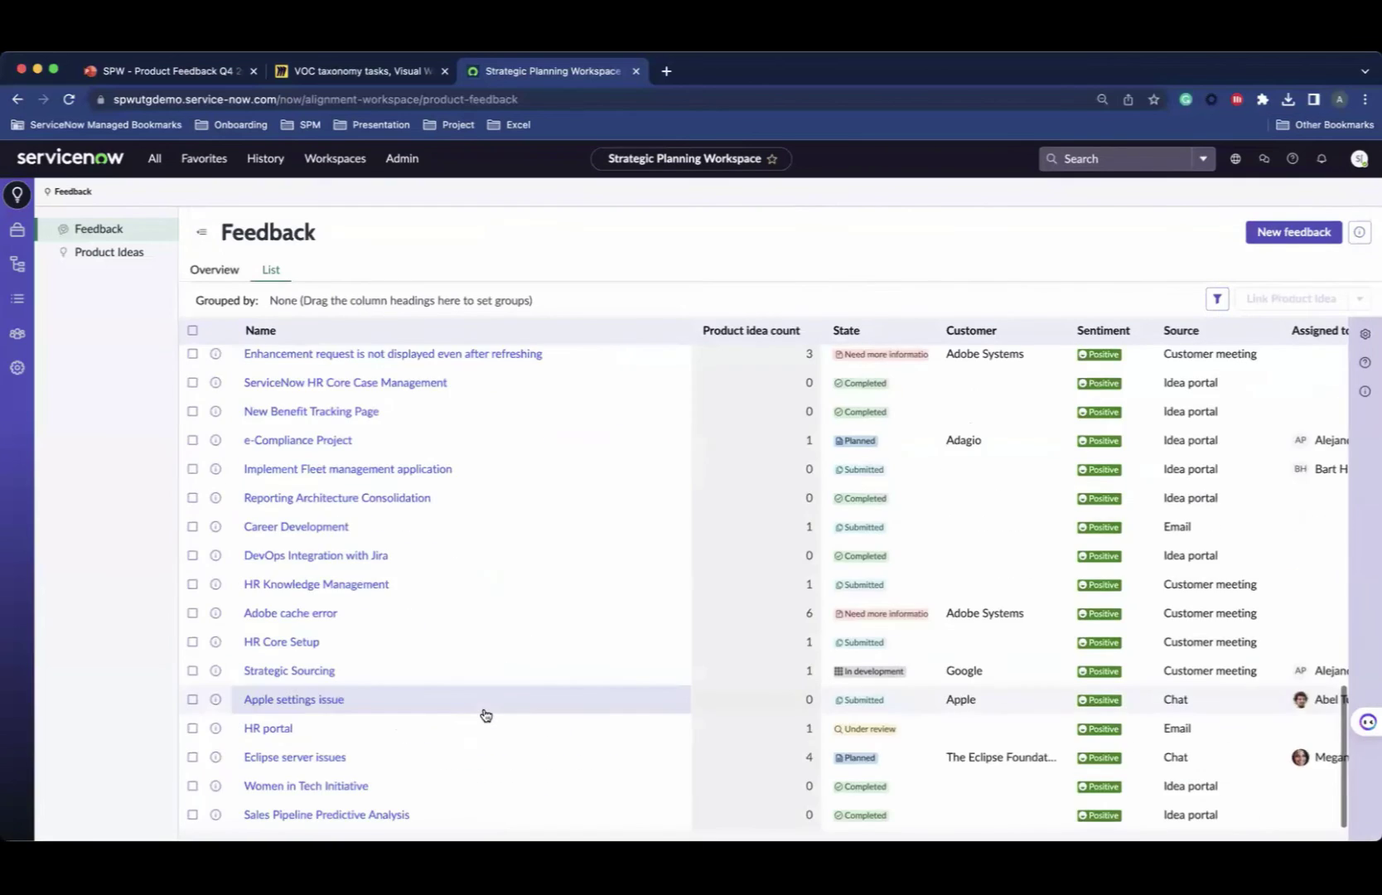
pyautogui.scroll(4, 406, 690)
pyautogui.click(213, 270)
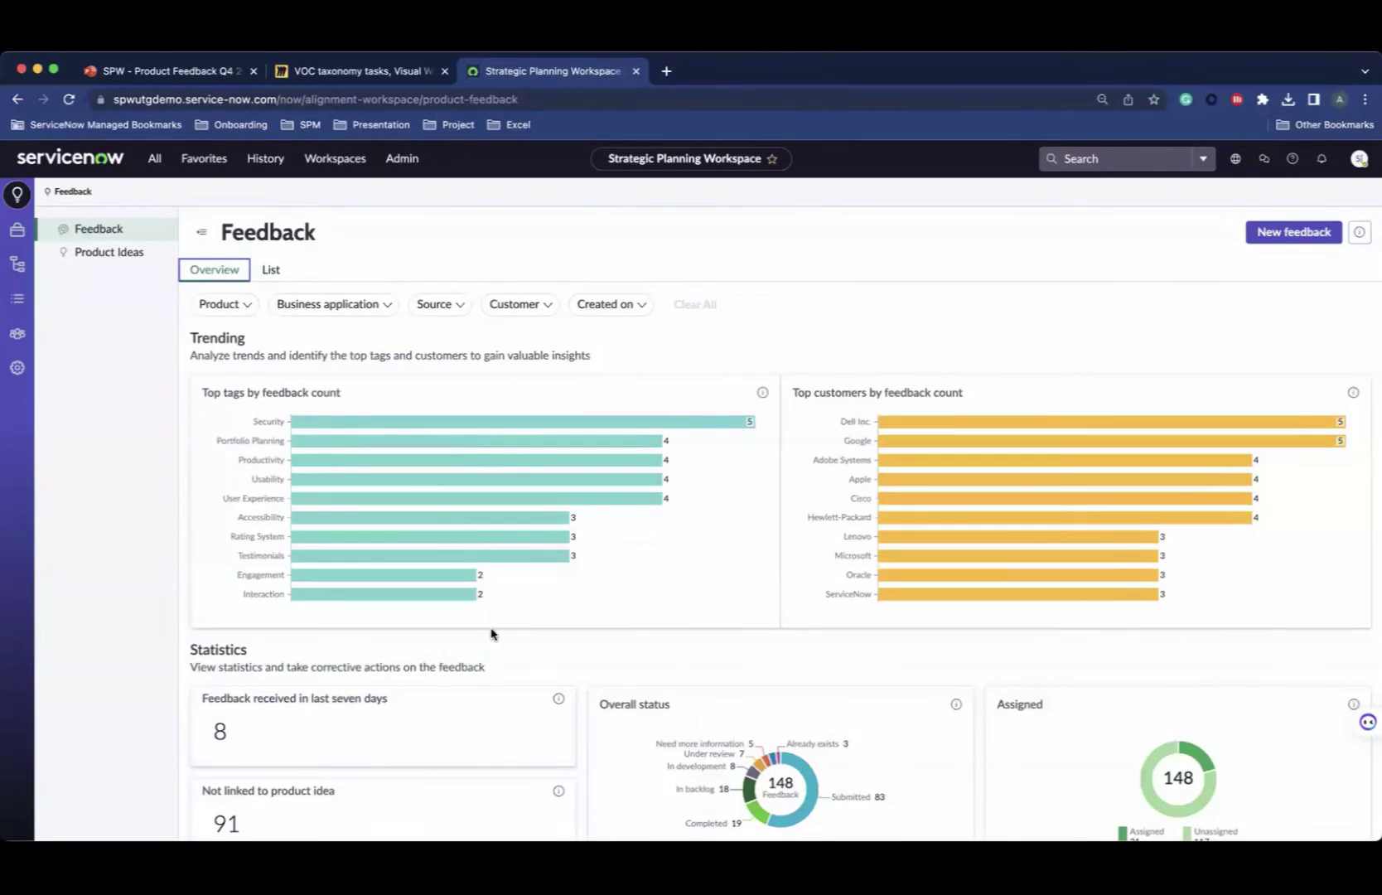
# Step: From the overview charts, review the negative feedback for June 2023 and the feedback submitted by Google, returning to the overview after each list
pyautogui.scroll(-5, 491, 630)
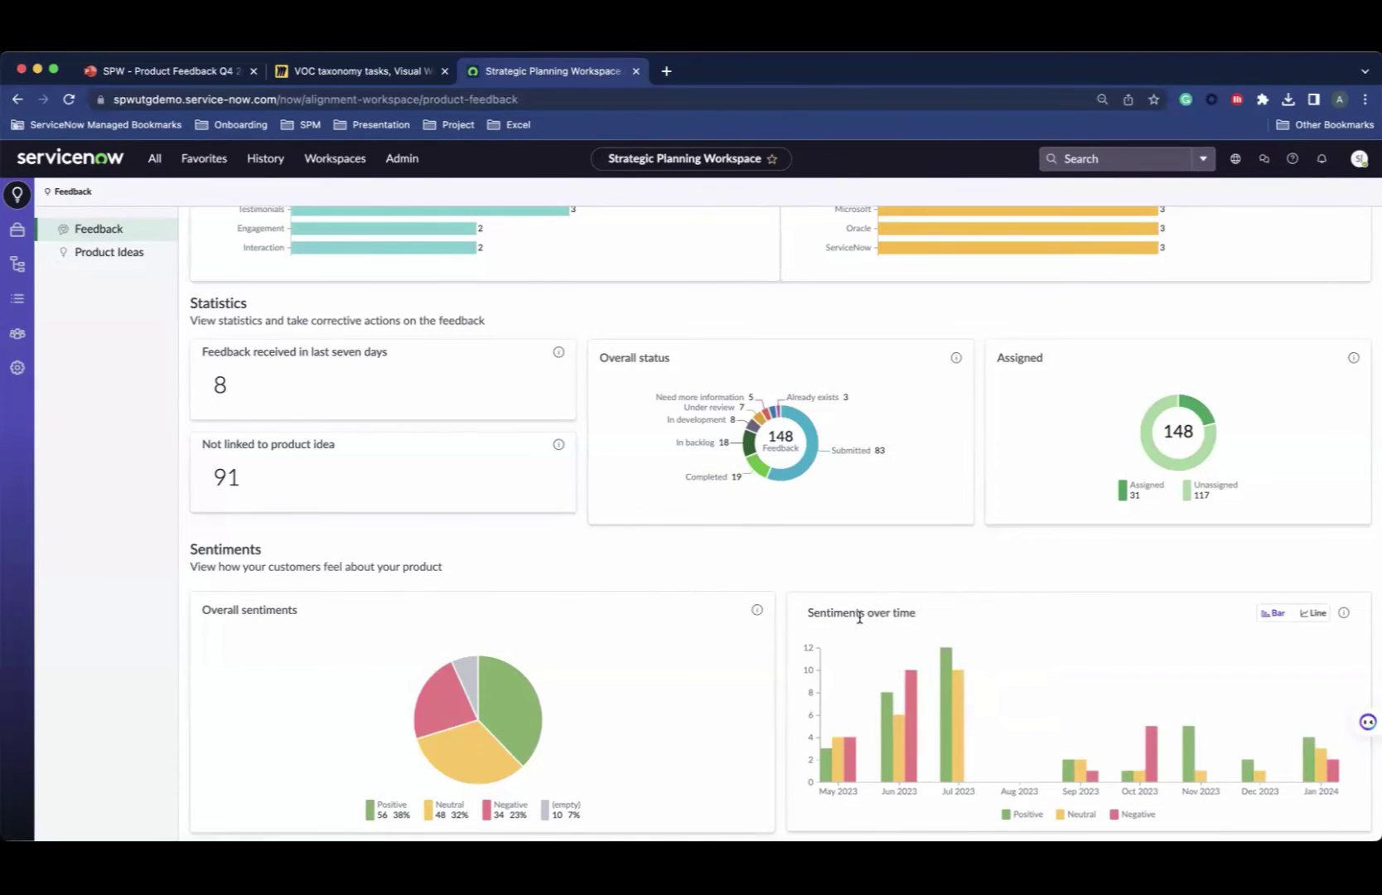
pyautogui.moveTo(908, 732)
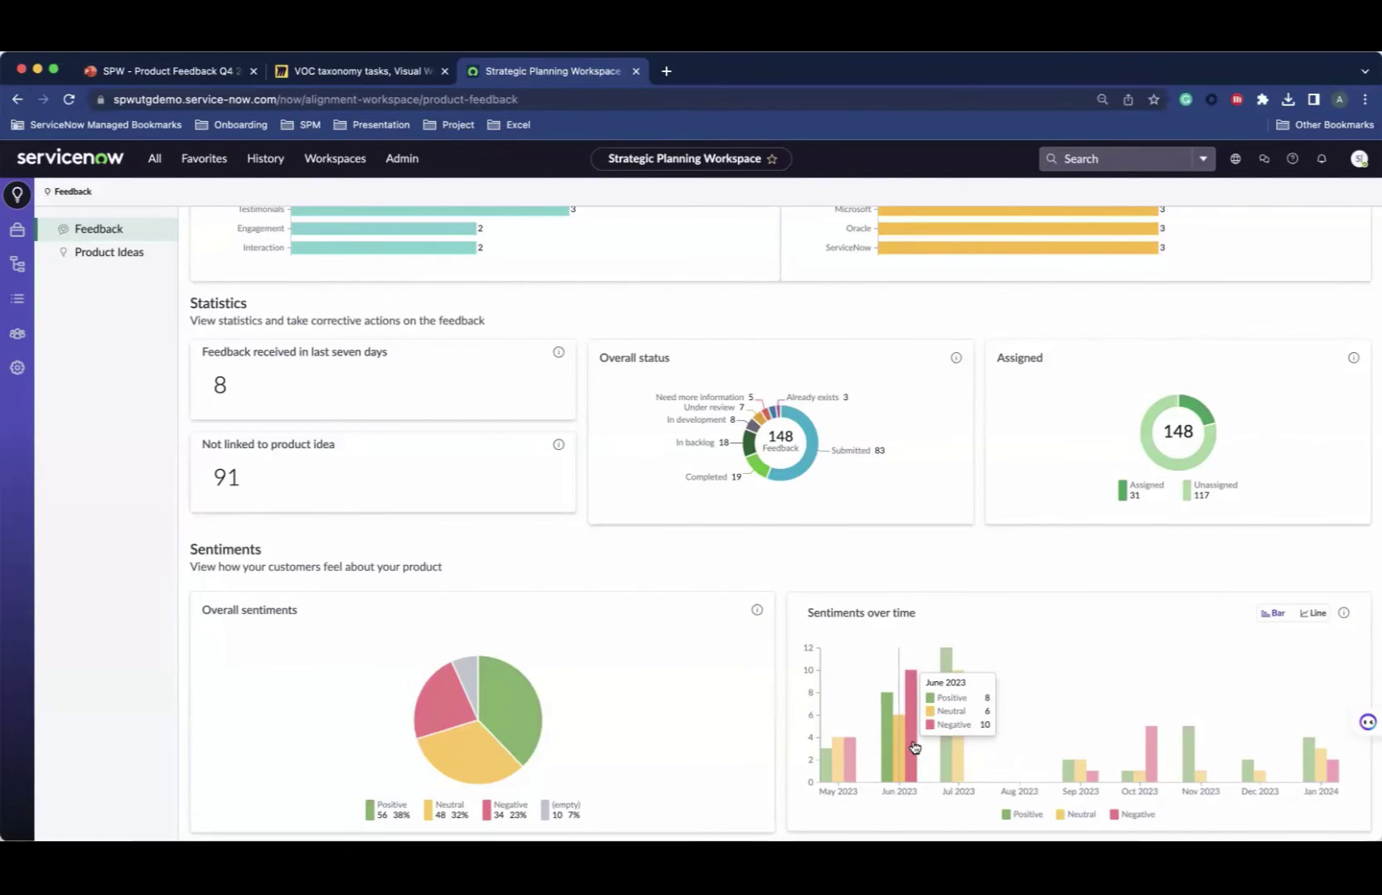
pyautogui.click(915, 747)
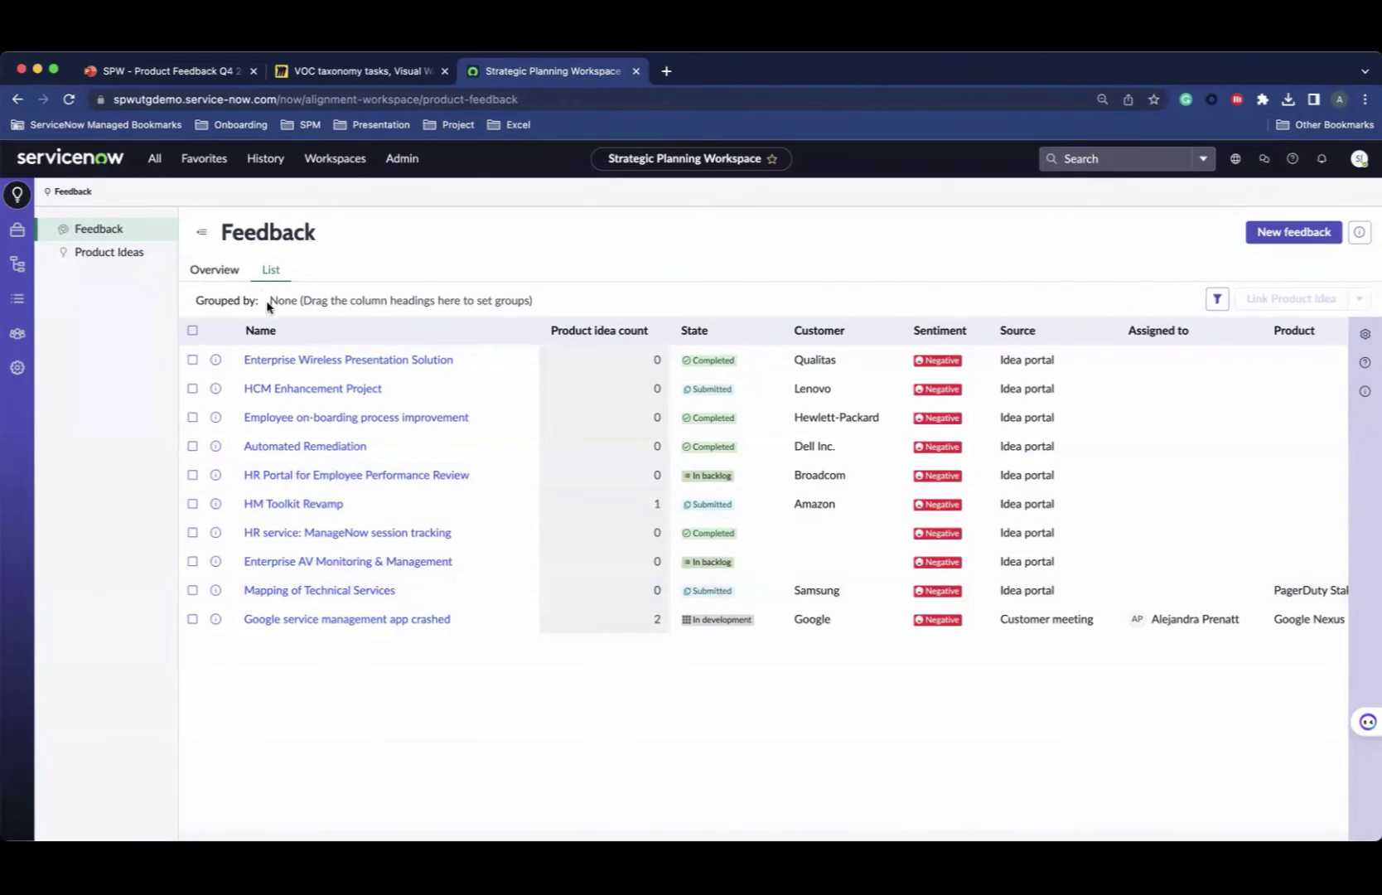
pyautogui.click(214, 276)
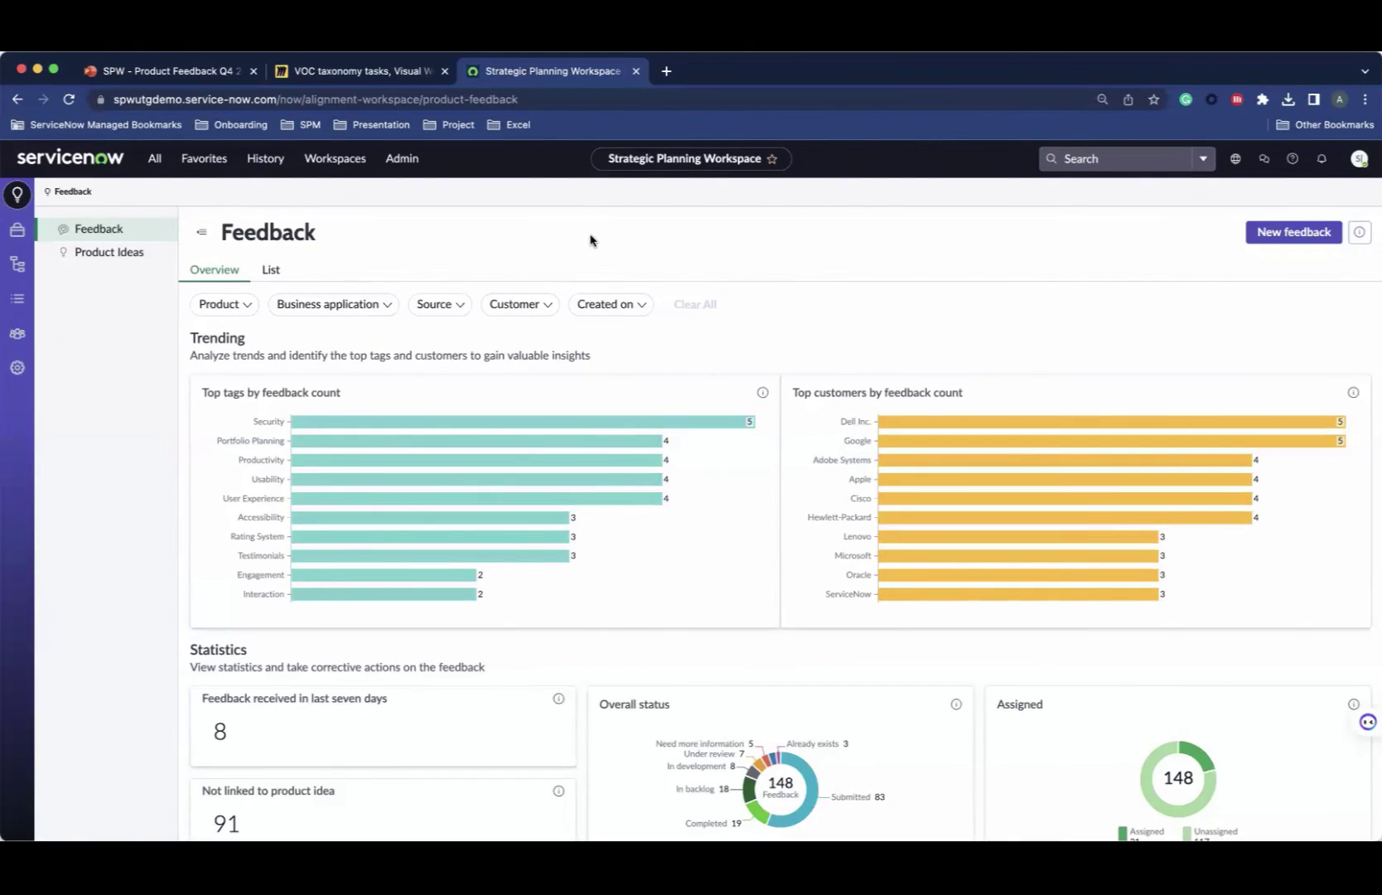
pyautogui.click(949, 441)
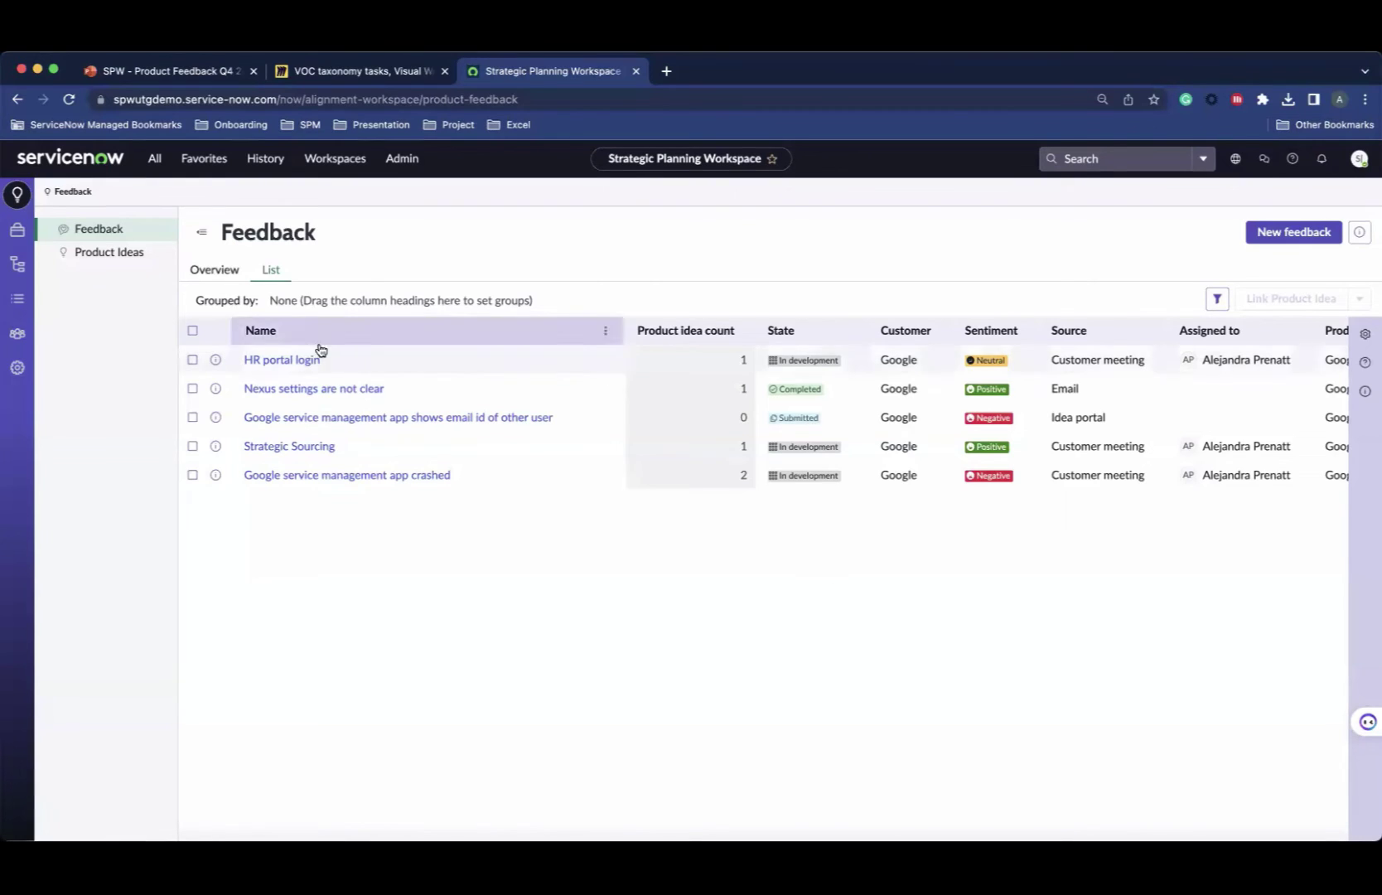
pyautogui.click(199, 270)
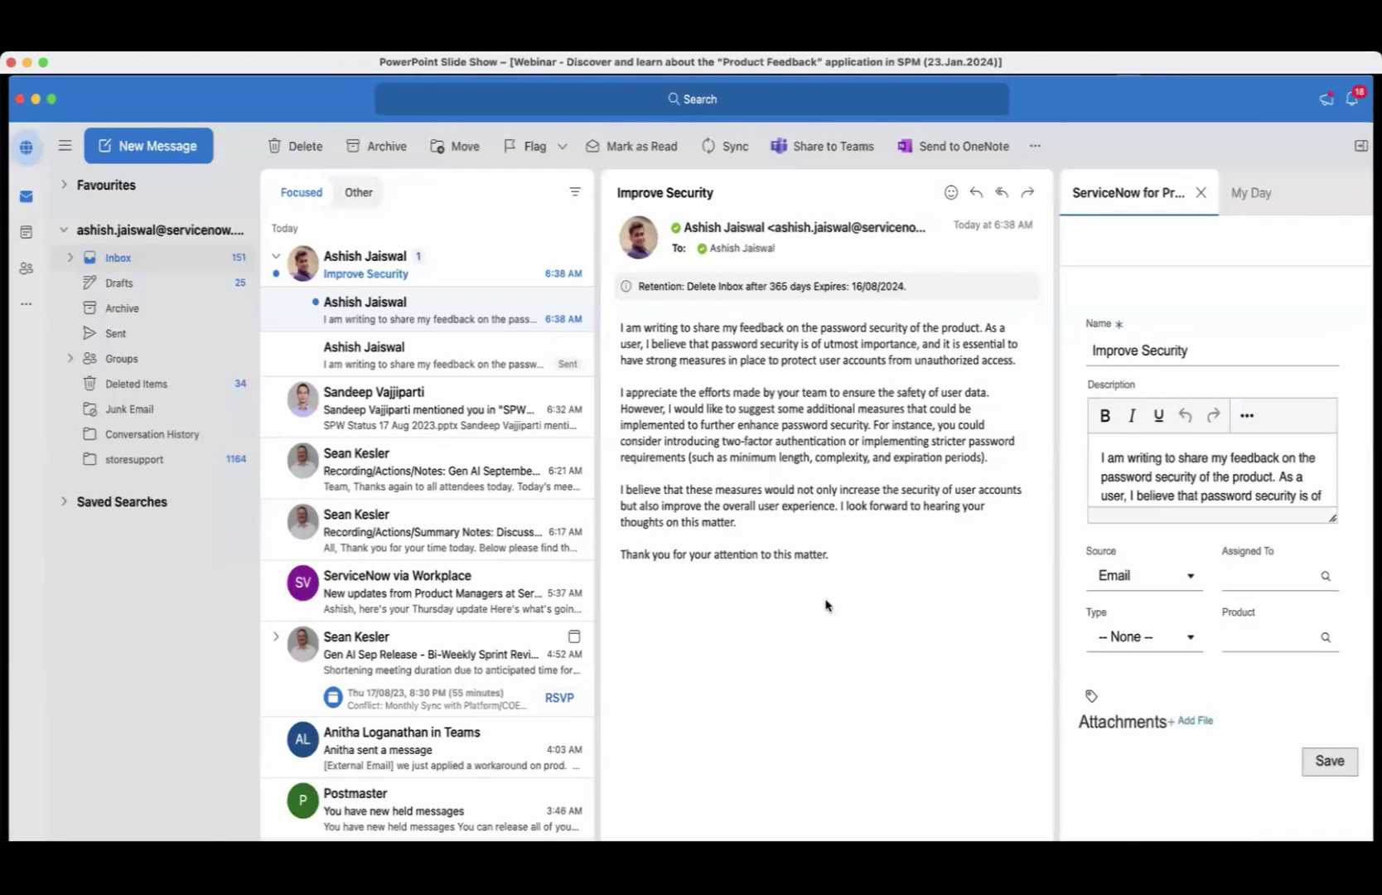
pyautogui.press('Right')
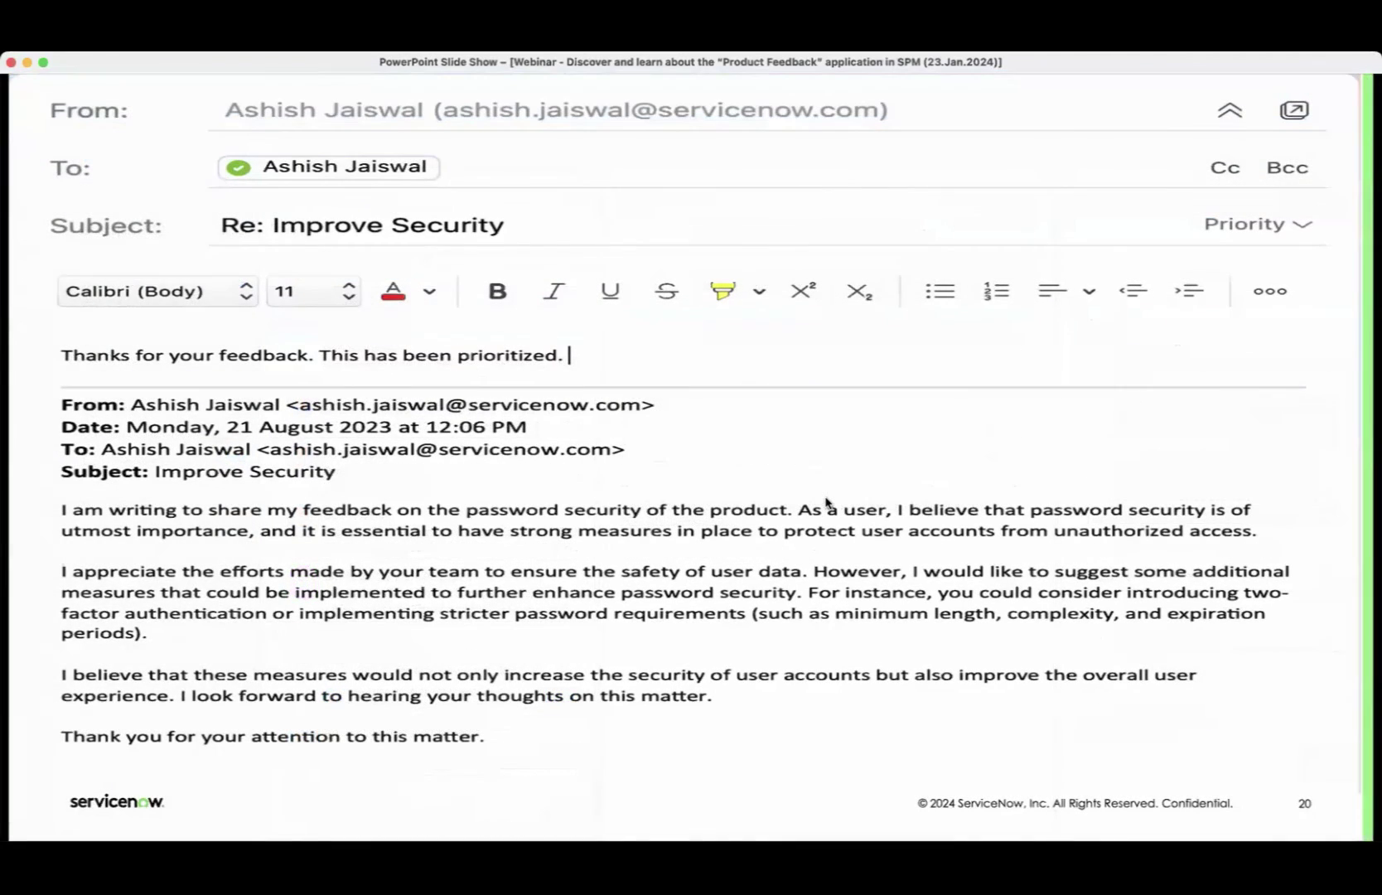
pyautogui.press('Right')
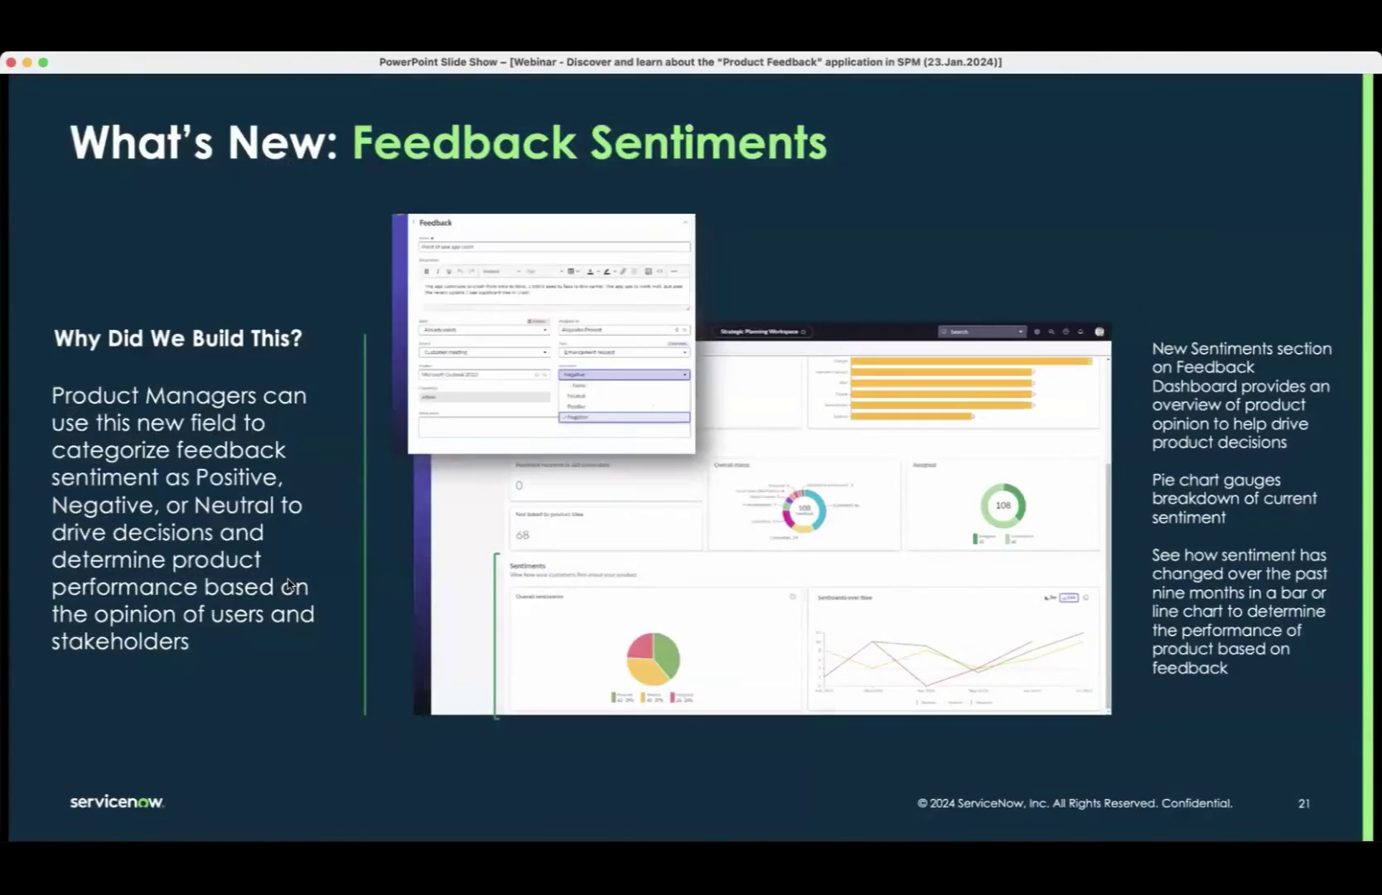
pyautogui.press('Right')
pyautogui.press('Right')
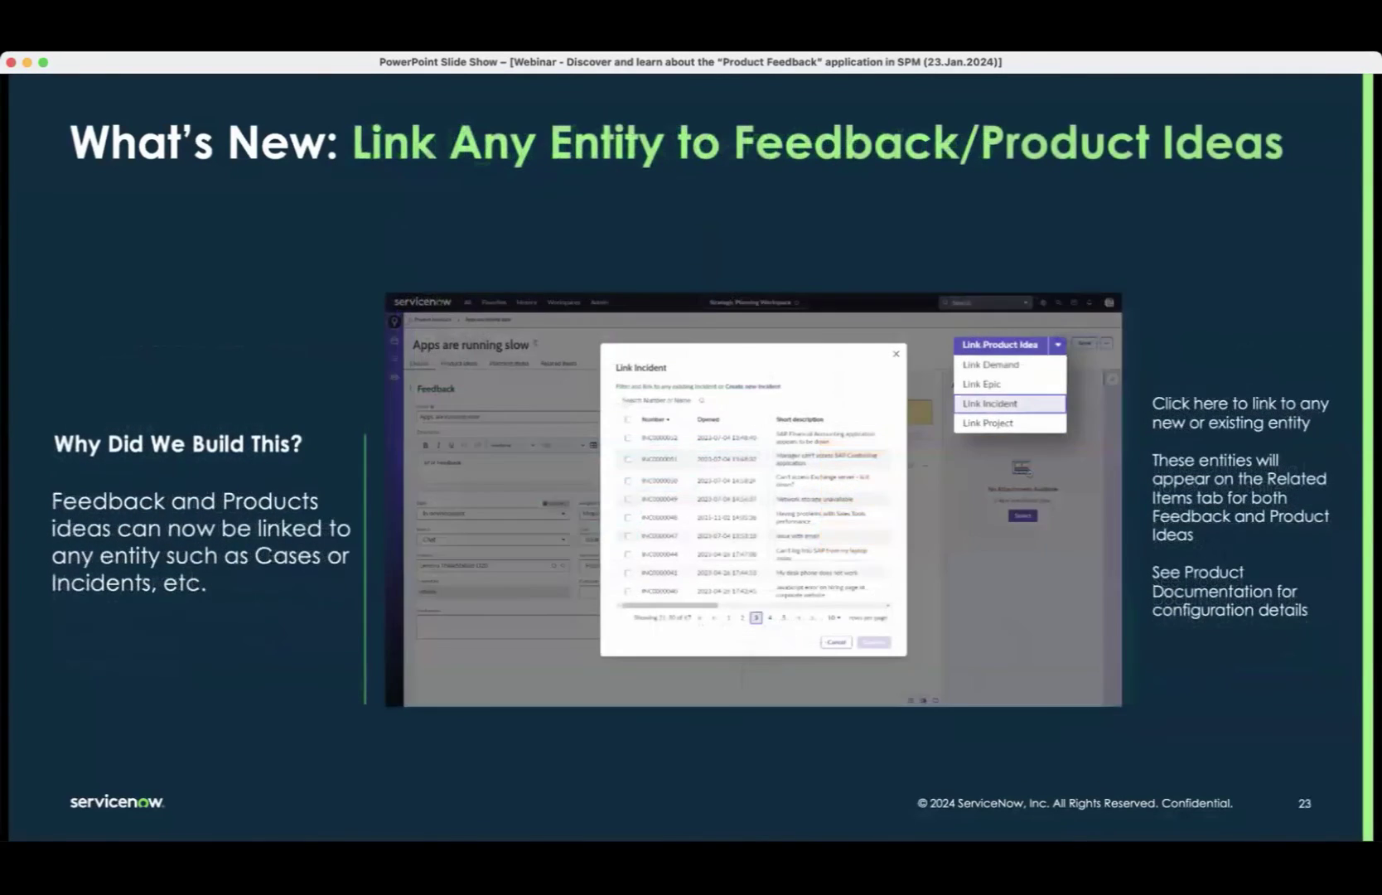
pyautogui.press('Right')
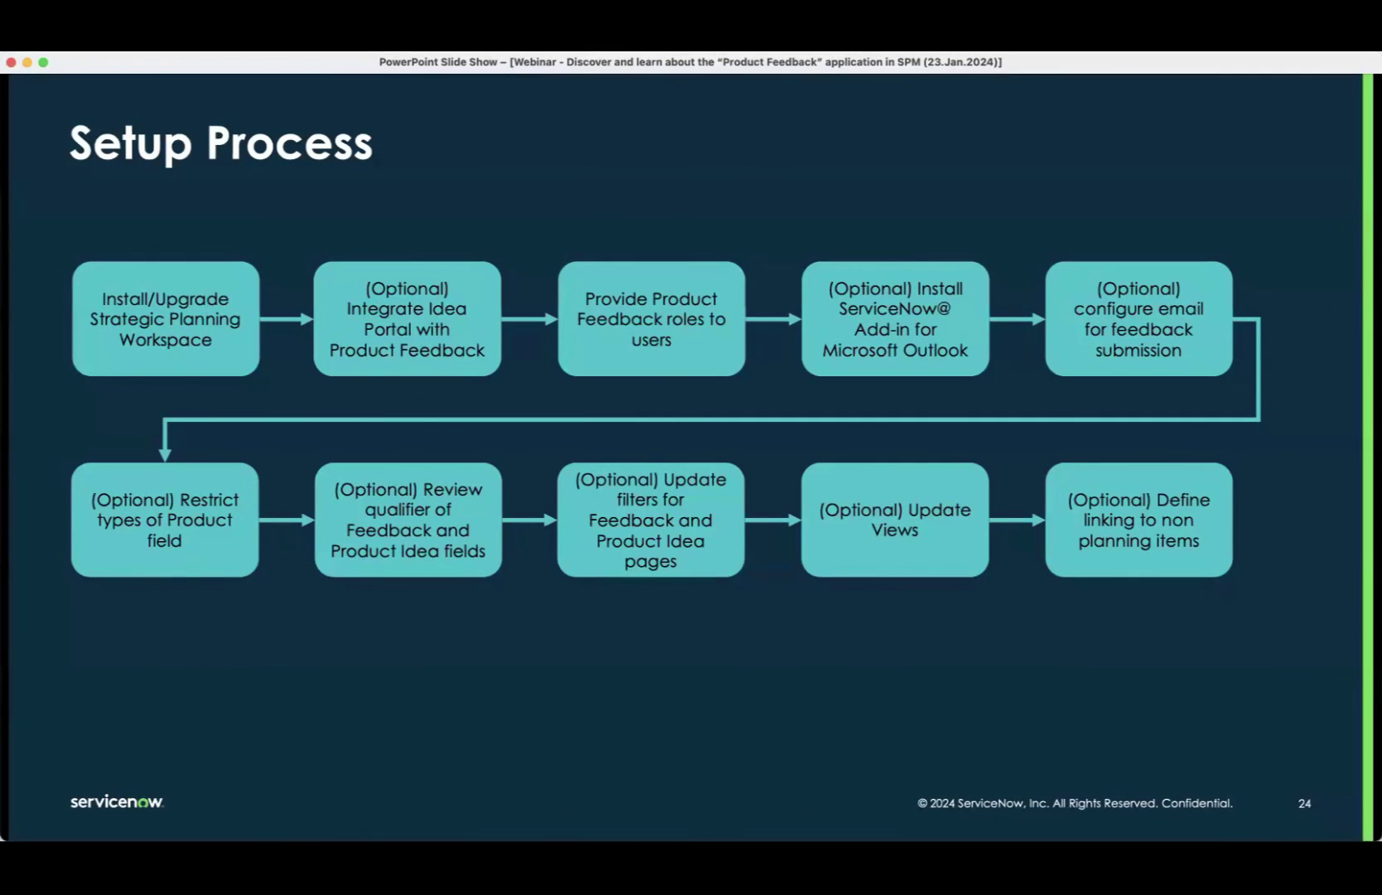